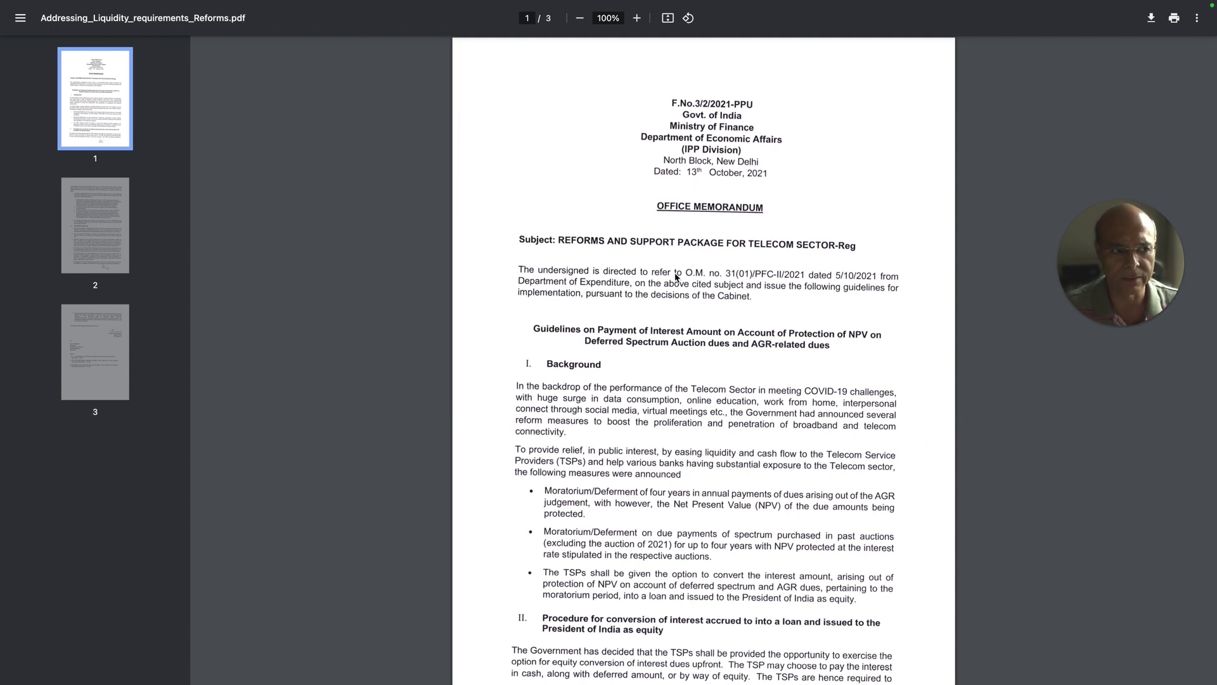
Read the telecom sector reforms memorandum, from its background section to the procedure for converting accrued interest into equity
{"action": "scroll", "coordinate": [656, 257], "scroll_direction": "down", "scroll_amount": 6}
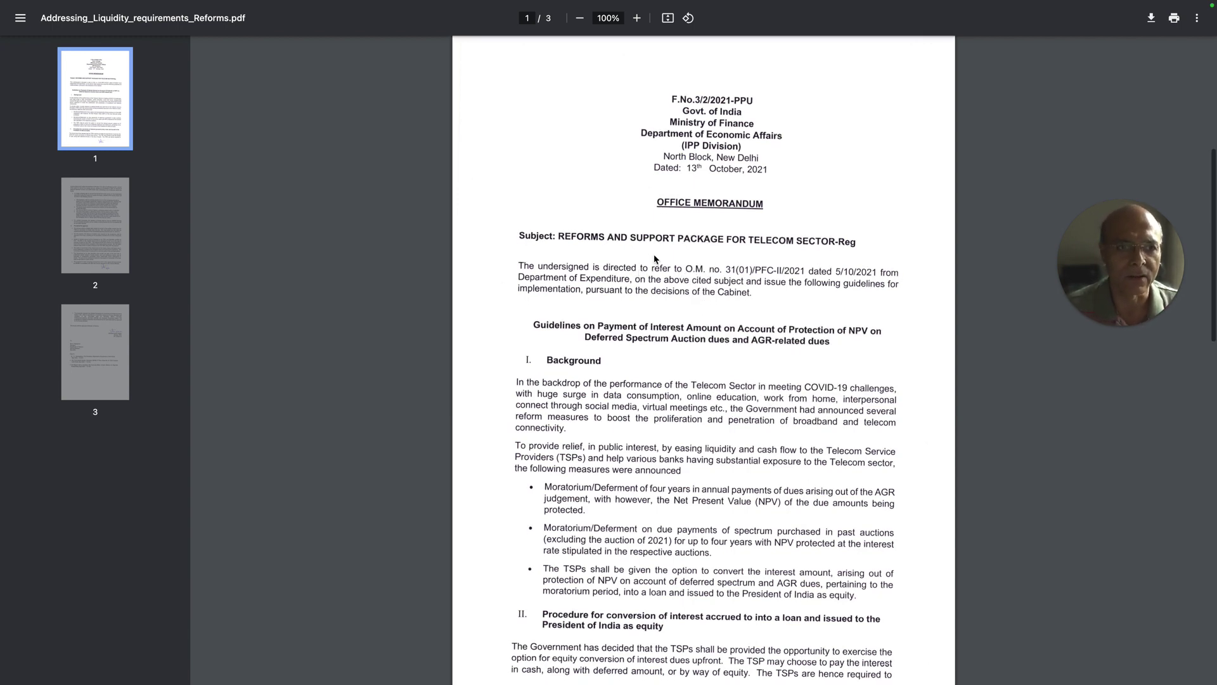
{"action": "key", "text": "ctrl+Up"}
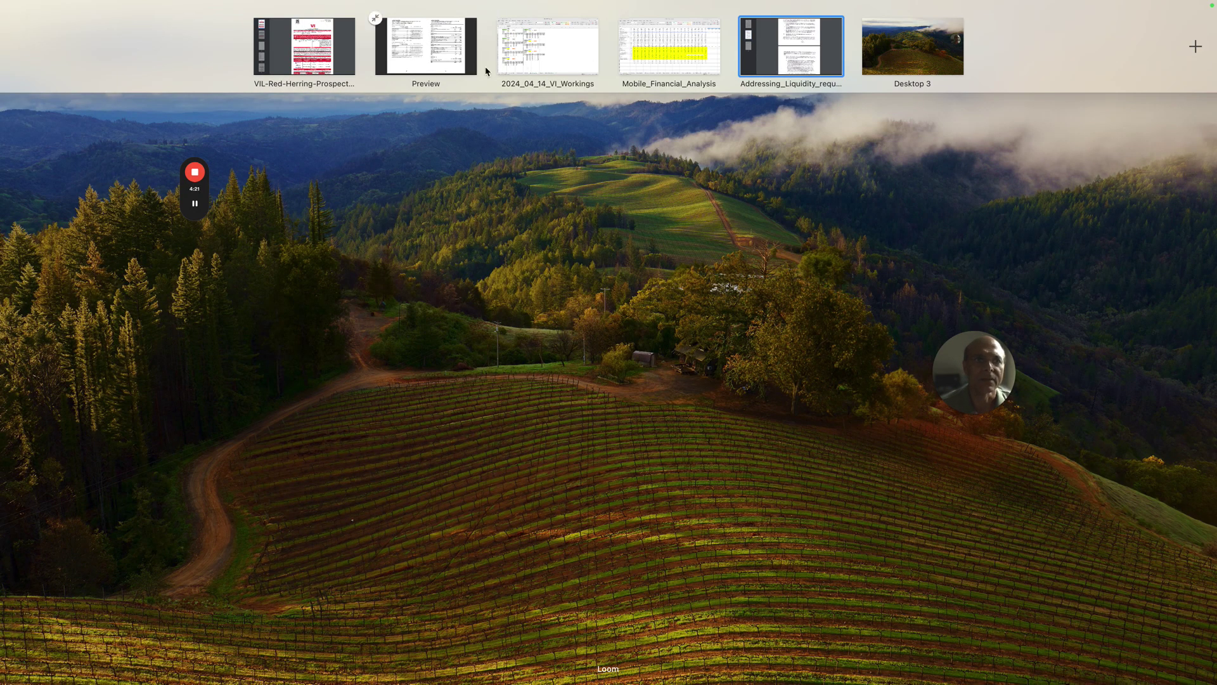
{"action": "left_click", "coordinate": [800, 57]}
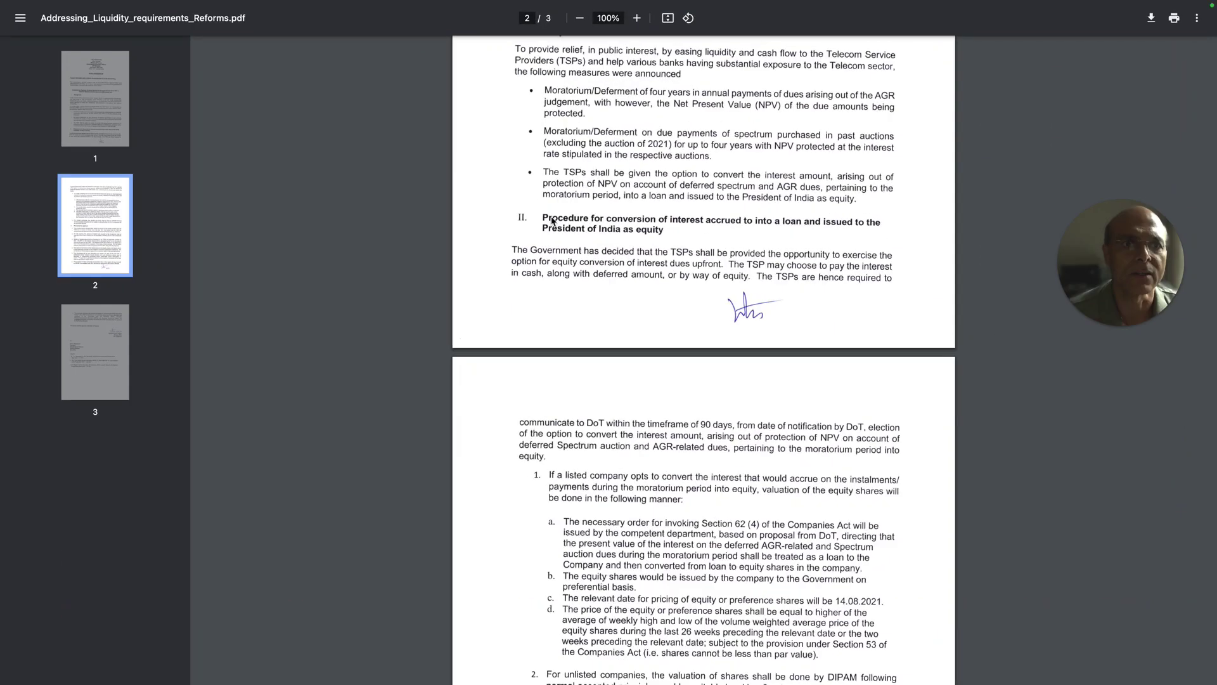
{"action": "key", "text": "Left"}
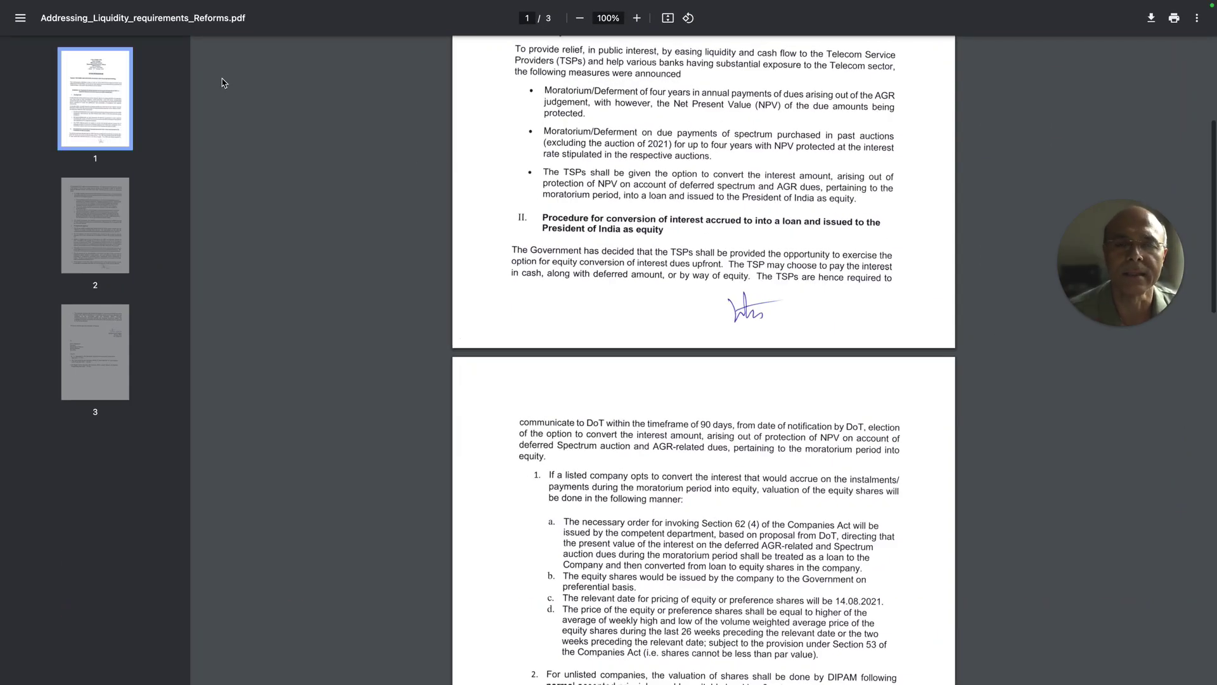
{"action": "key", "text": "ctrl+Up"}
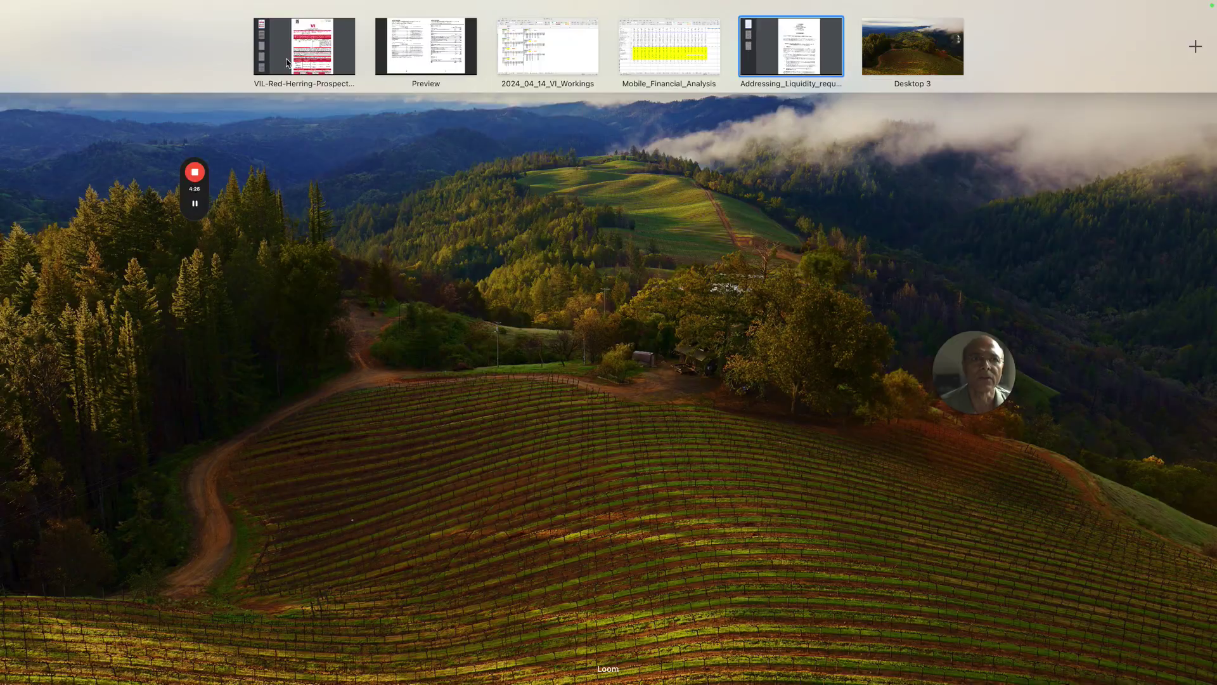
{"action": "left_click", "coordinate": [749, 38]}
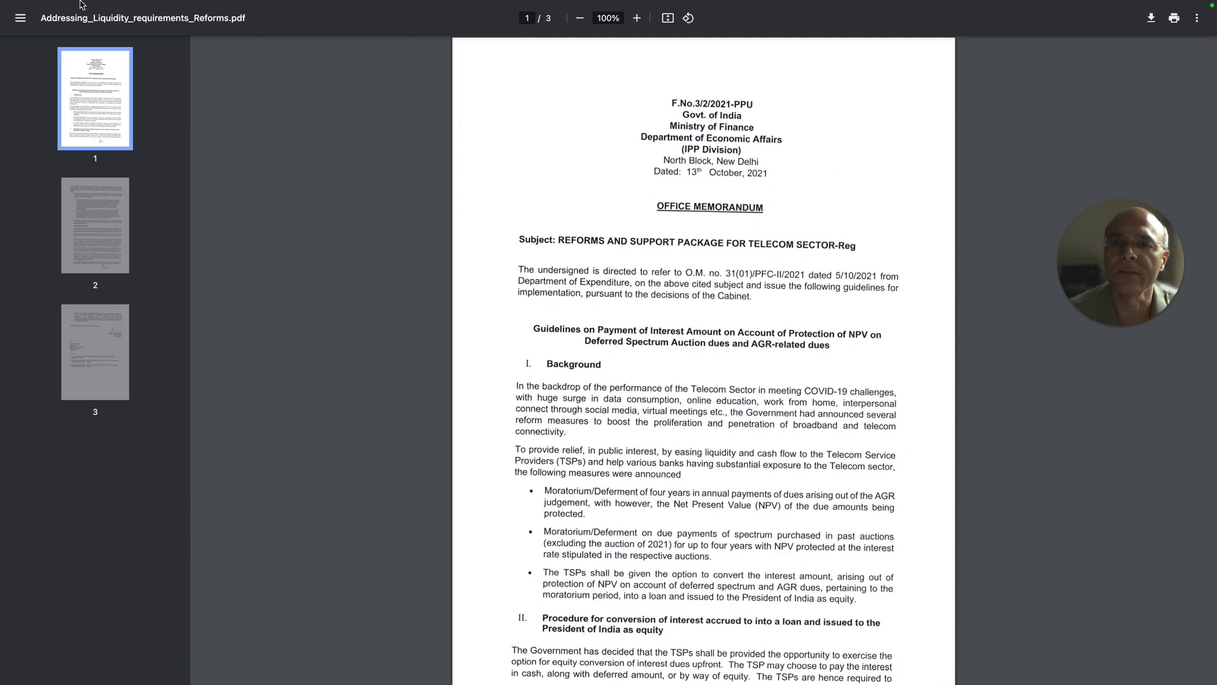
Take the browser window with the memorandum out of full screen and move it up against the menu bar
{"action": "mouse_move", "coordinate": [68, 5]}
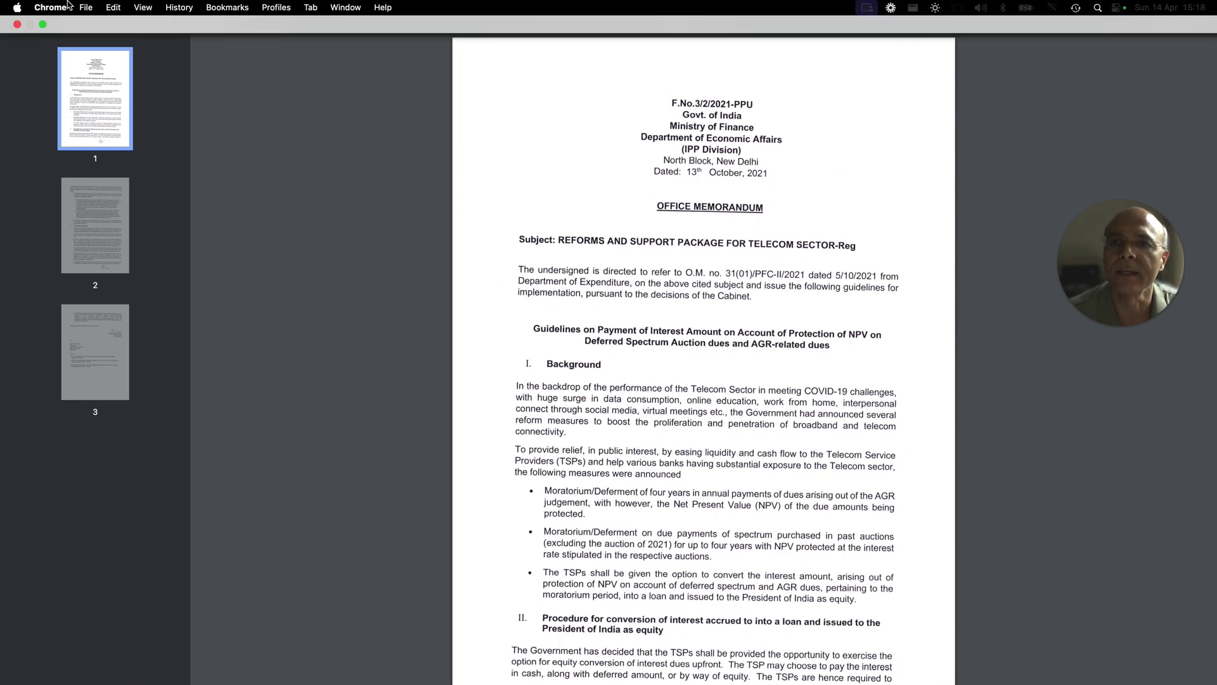
{"action": "left_click", "coordinate": [43, 25]}
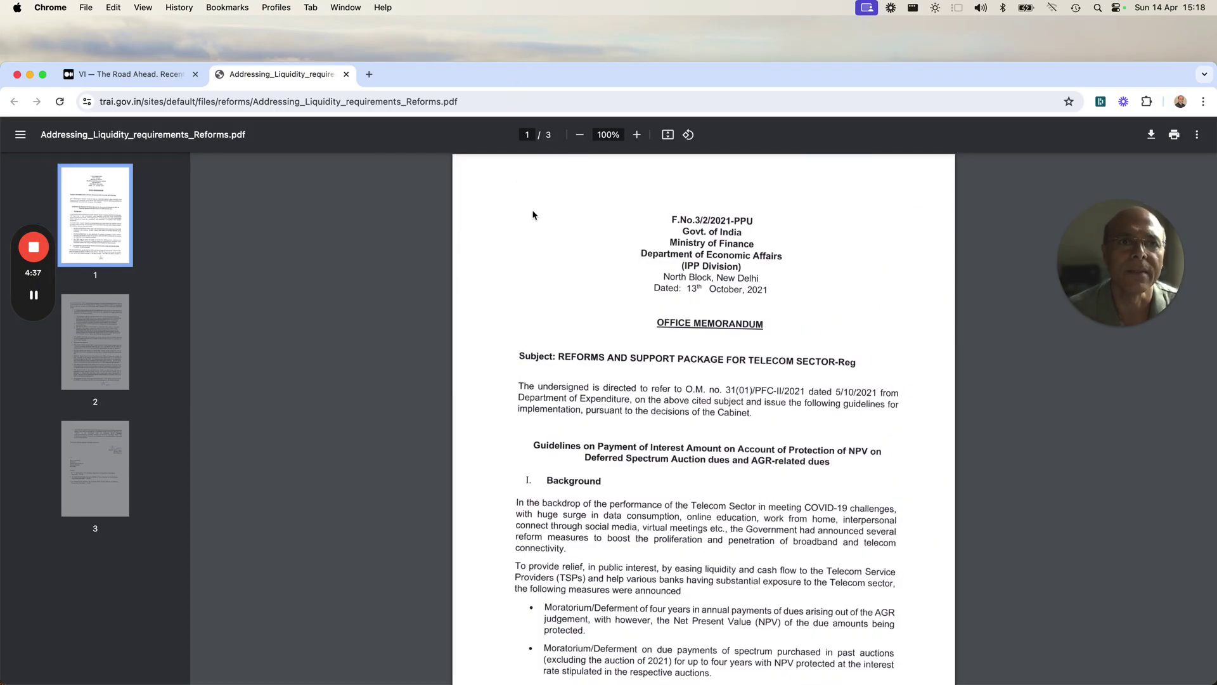
{"action": "left_click_drag", "start_coordinate": [534, 72], "coordinate": [734, 9]}
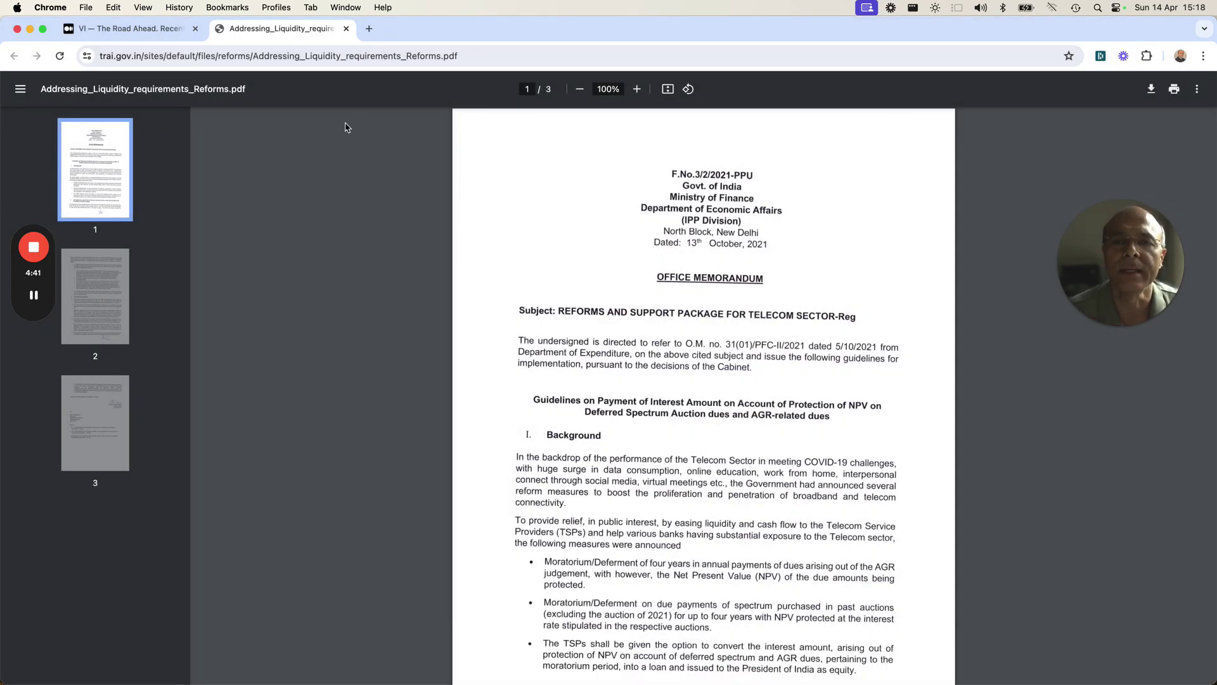
Switch to the 2024_04_14_VI_Workings workbook and examine the auction and AGR payment schedules on the Deferred_Payment_Cal sheet
{"action": "key", "text": "ctrl+Up"}
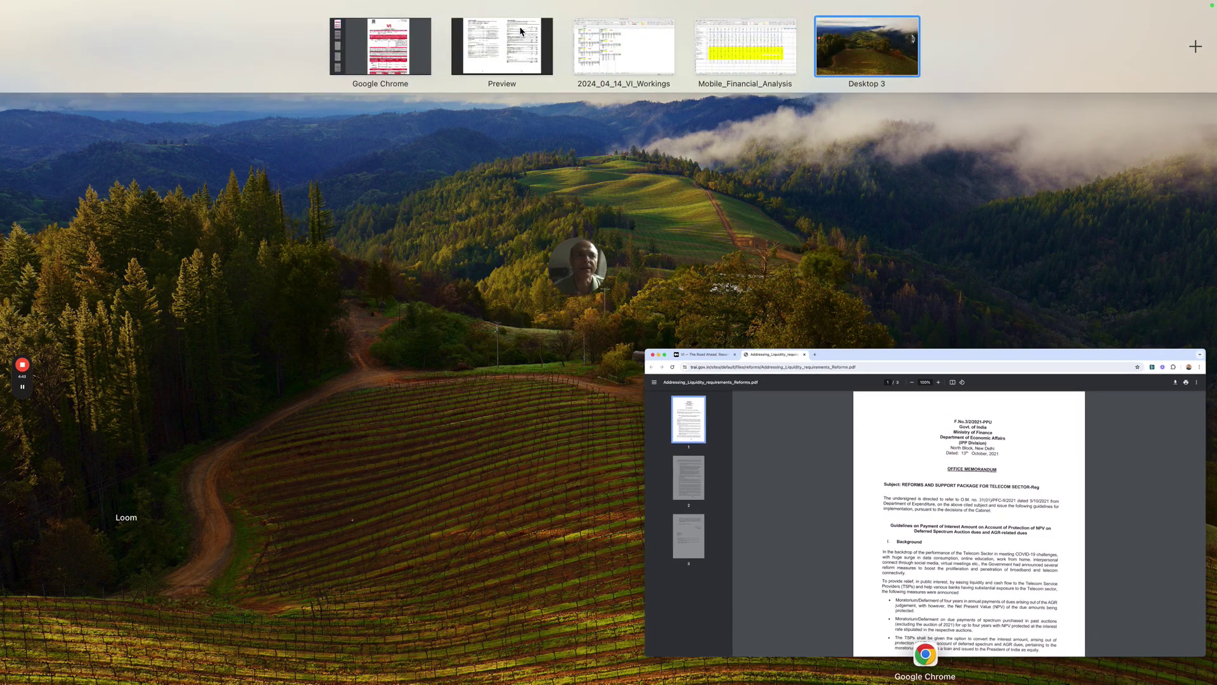
{"action": "left_click", "coordinate": [606, 58]}
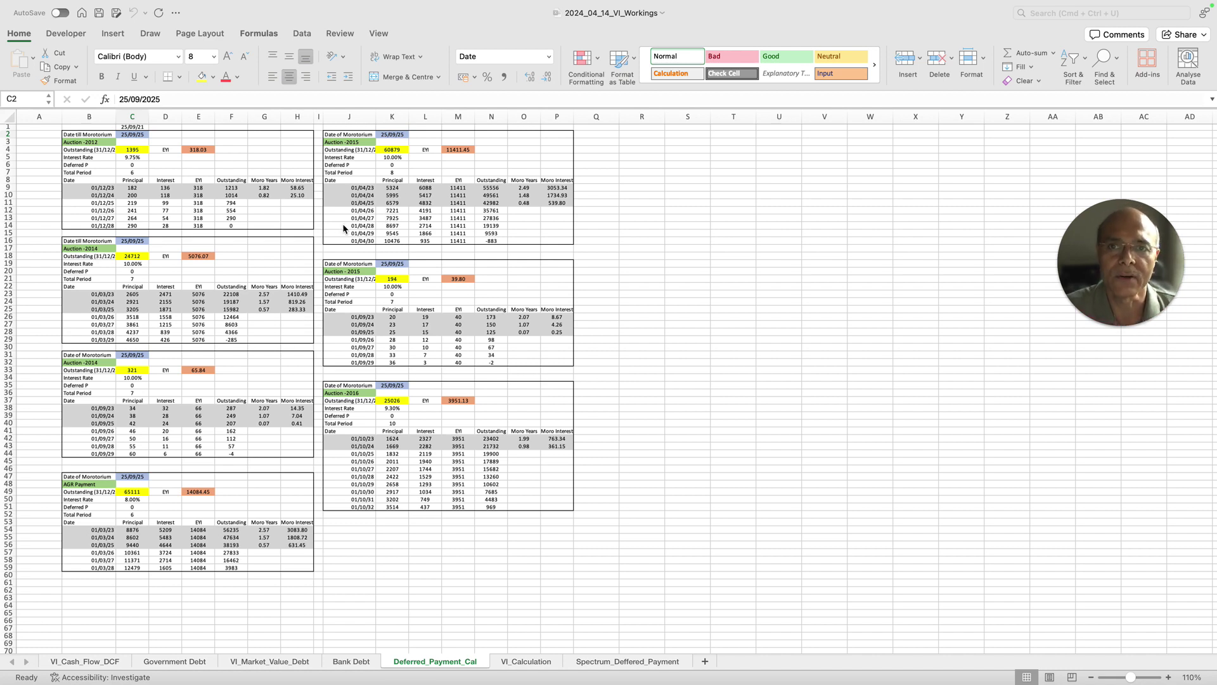
{"action": "scroll", "coordinate": [143, 171], "scroll_direction": "right", "scroll_amount": 1}
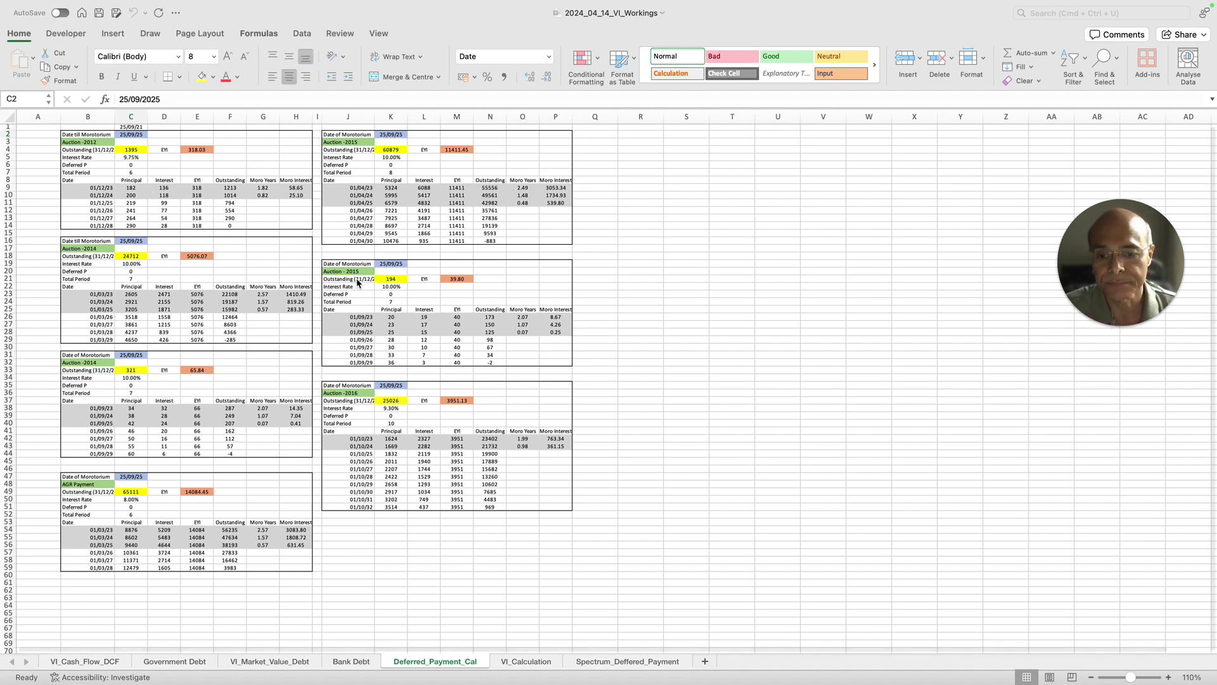
{"action": "scroll", "coordinate": [363, 291], "scroll_direction": "left", "scroll_amount": 1}
{"action": "scroll", "coordinate": [489, 610], "scroll_direction": "down", "scroll_amount": 1}
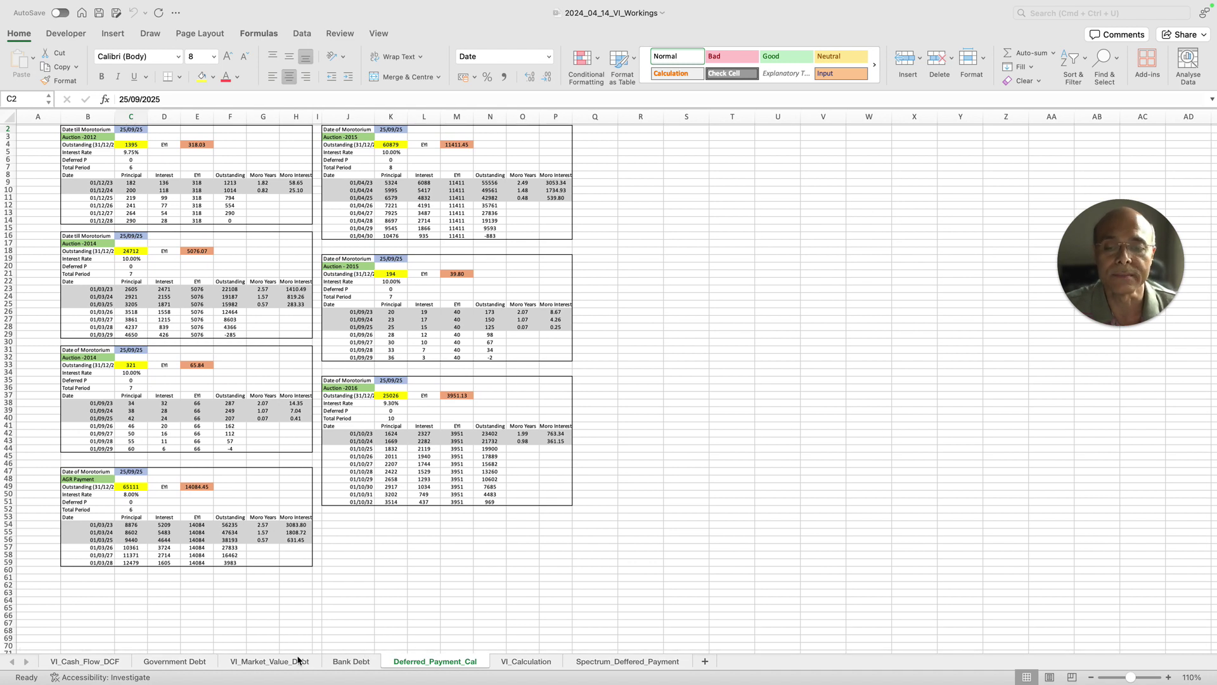
Open the Government Debt sheet and examine its outstanding debt tables by spectrum auction and AGR judgement
{"action": "left_click", "coordinate": [186, 662]}
{"action": "left_click", "coordinate": [186, 663]}
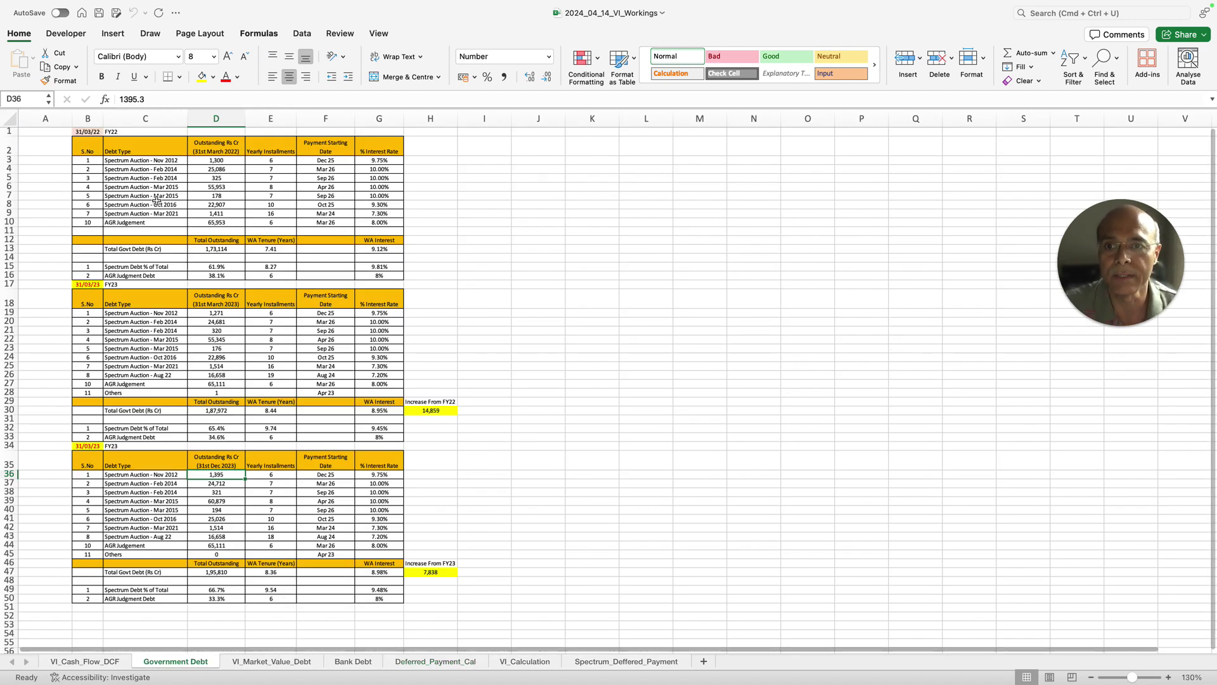
{"action": "scroll", "coordinate": [126, 165], "scroll_direction": "right", "scroll_amount": 1}
{"action": "scroll", "coordinate": [95, 149], "scroll_direction": "right", "scroll_amount": 1}
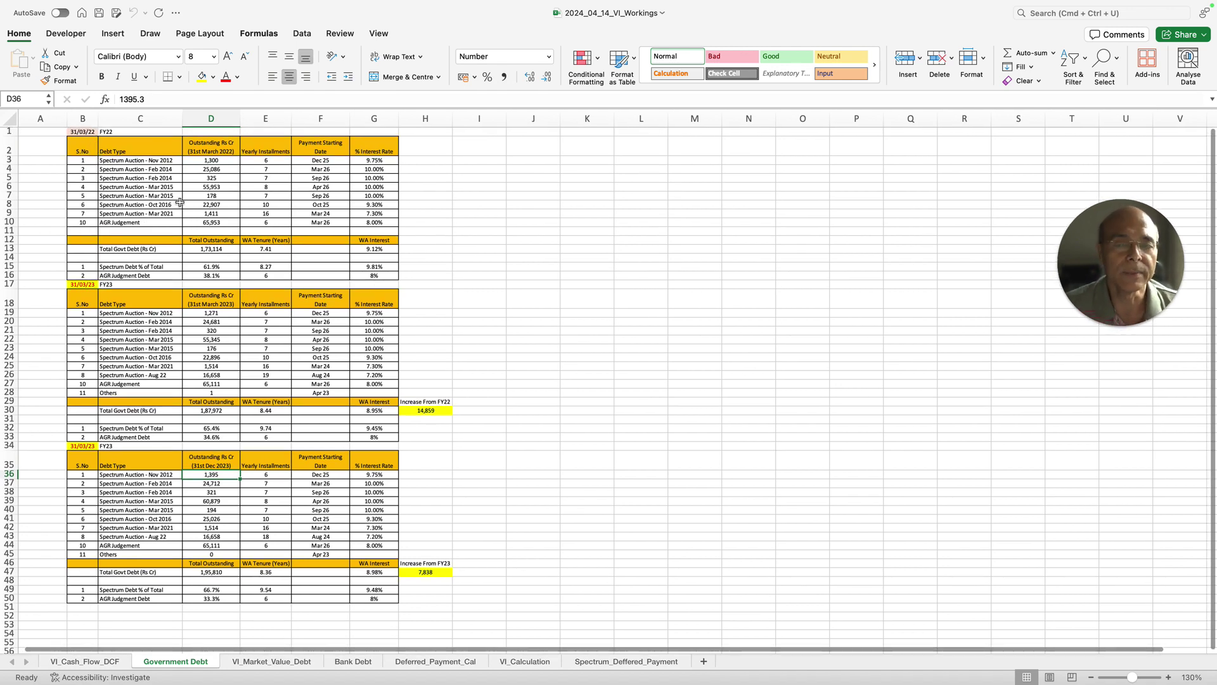
{"action": "scroll", "coordinate": [179, 203], "scroll_direction": "left", "scroll_amount": 2}
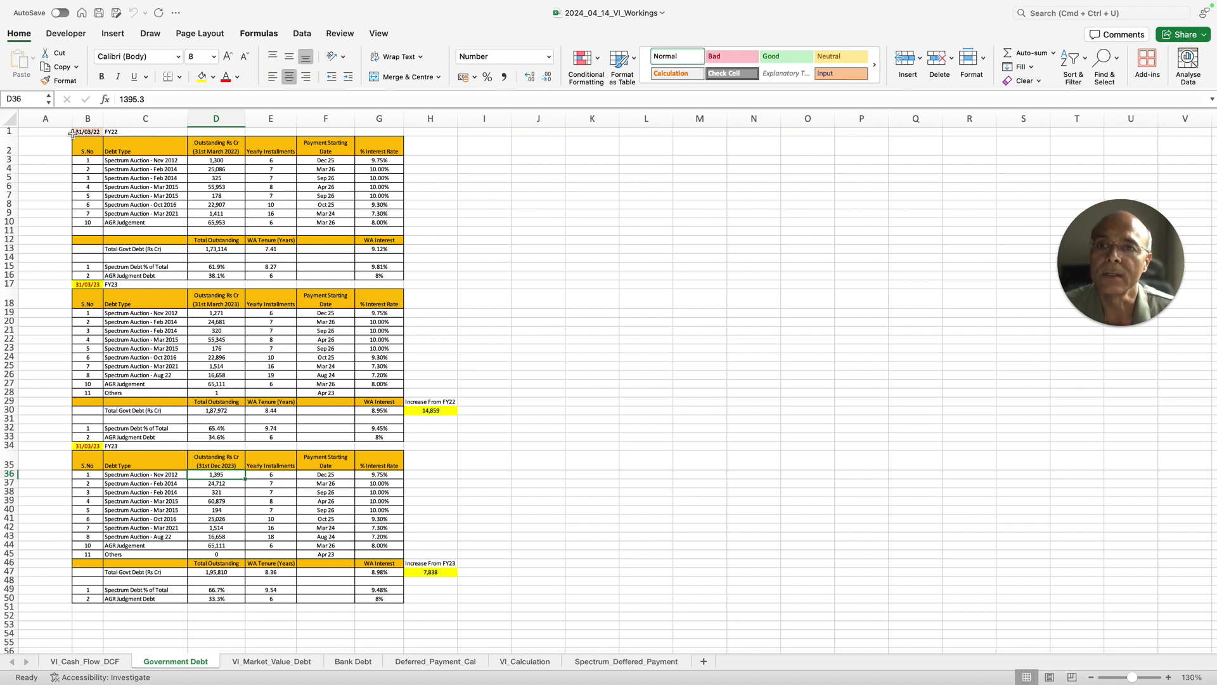
Enlarge the Government Debt sheet to 150% and inspect the total government debt for March 2022, March 2023 and December 2023
{"action": "left_click", "coordinate": [233, 249]}
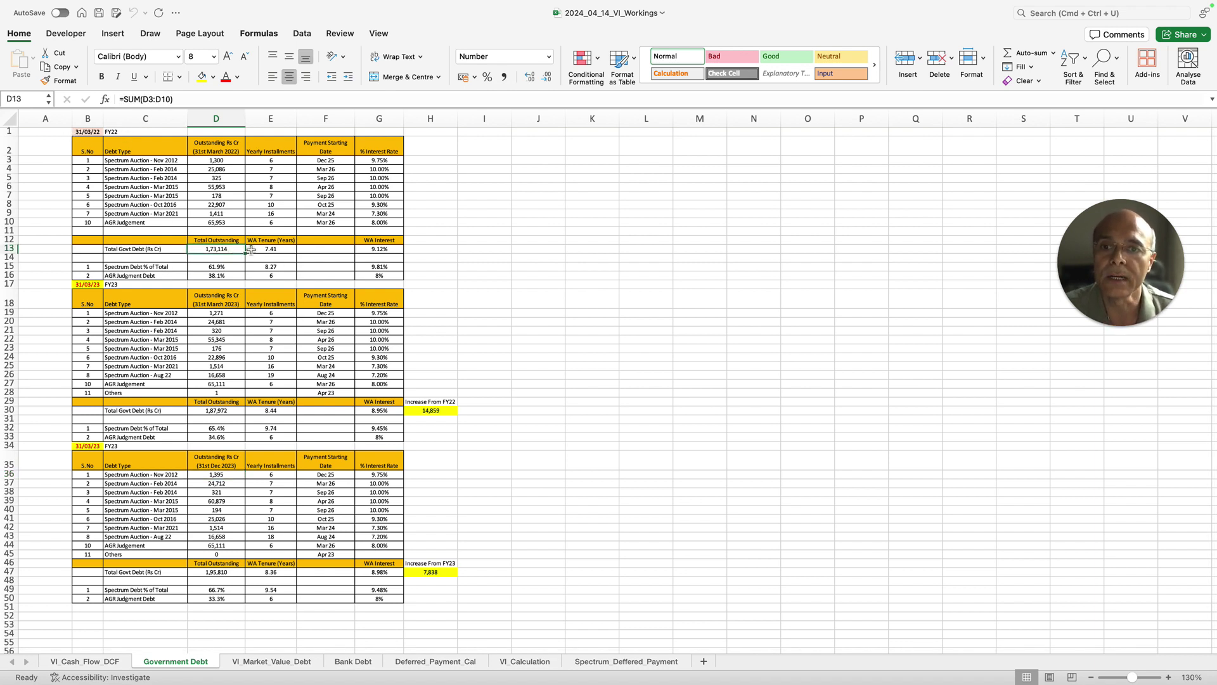
{"action": "left_click", "coordinate": [1168, 677]}
{"action": "left_click", "coordinate": [1168, 677]}
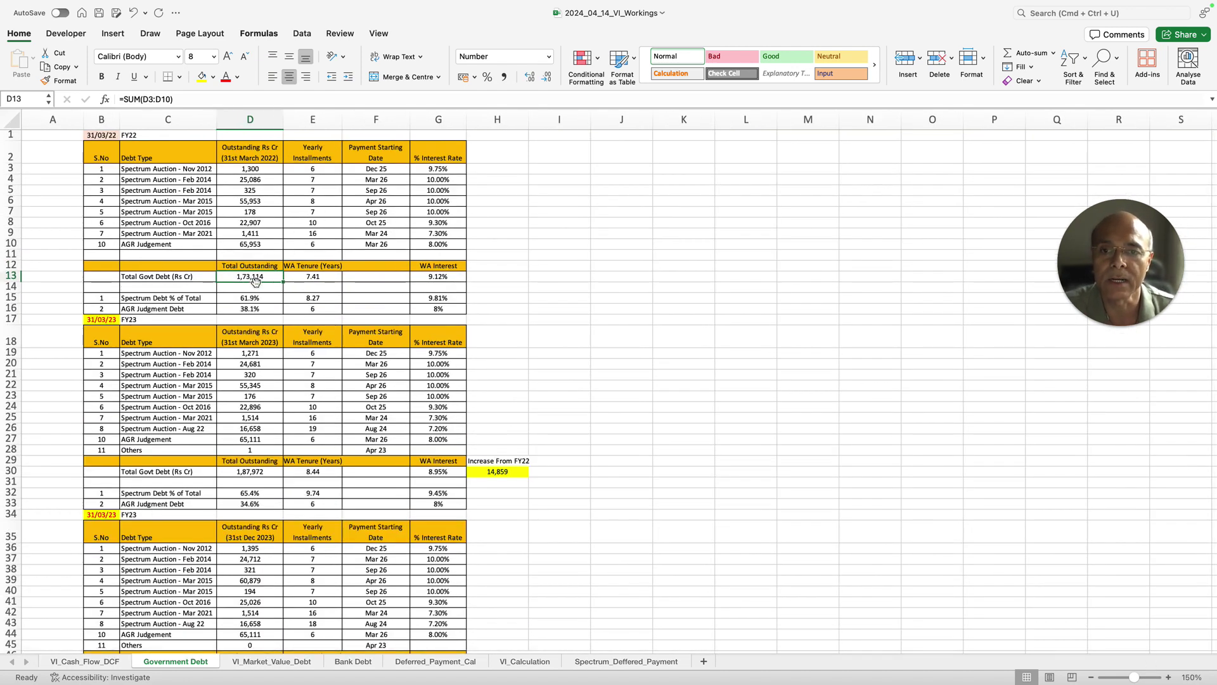
{"action": "scroll", "coordinate": [255, 281], "scroll_direction": "down", "scroll_amount": 2}
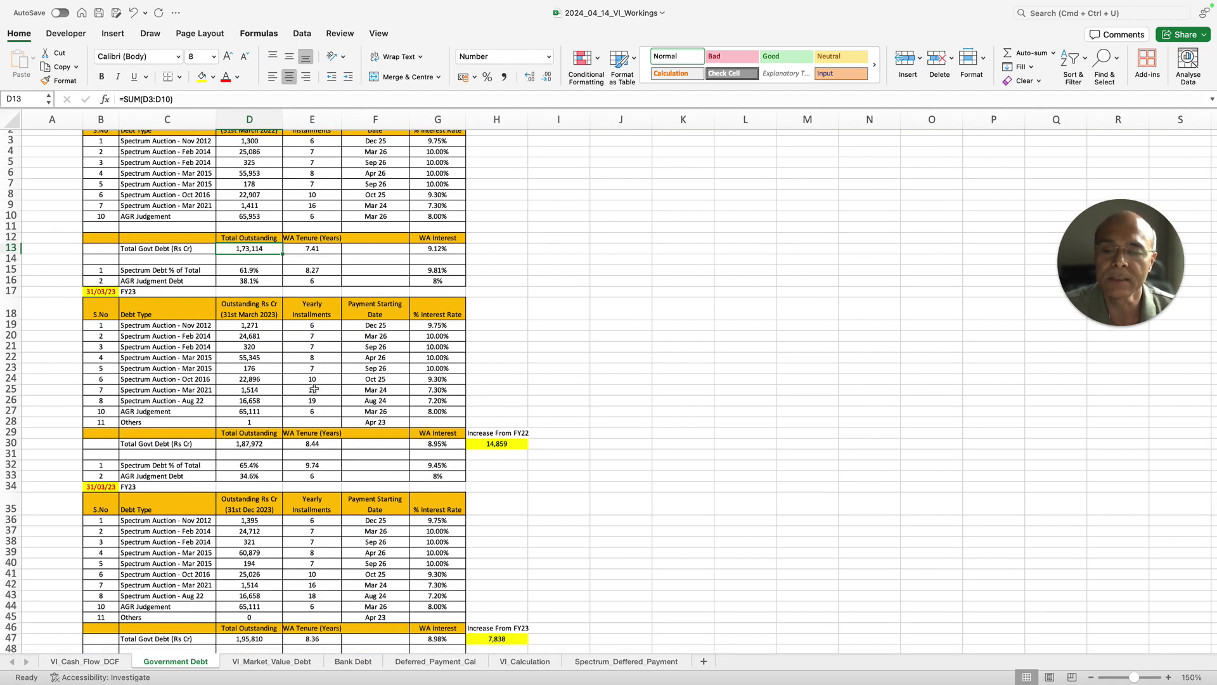
{"action": "left_click", "coordinate": [250, 446]}
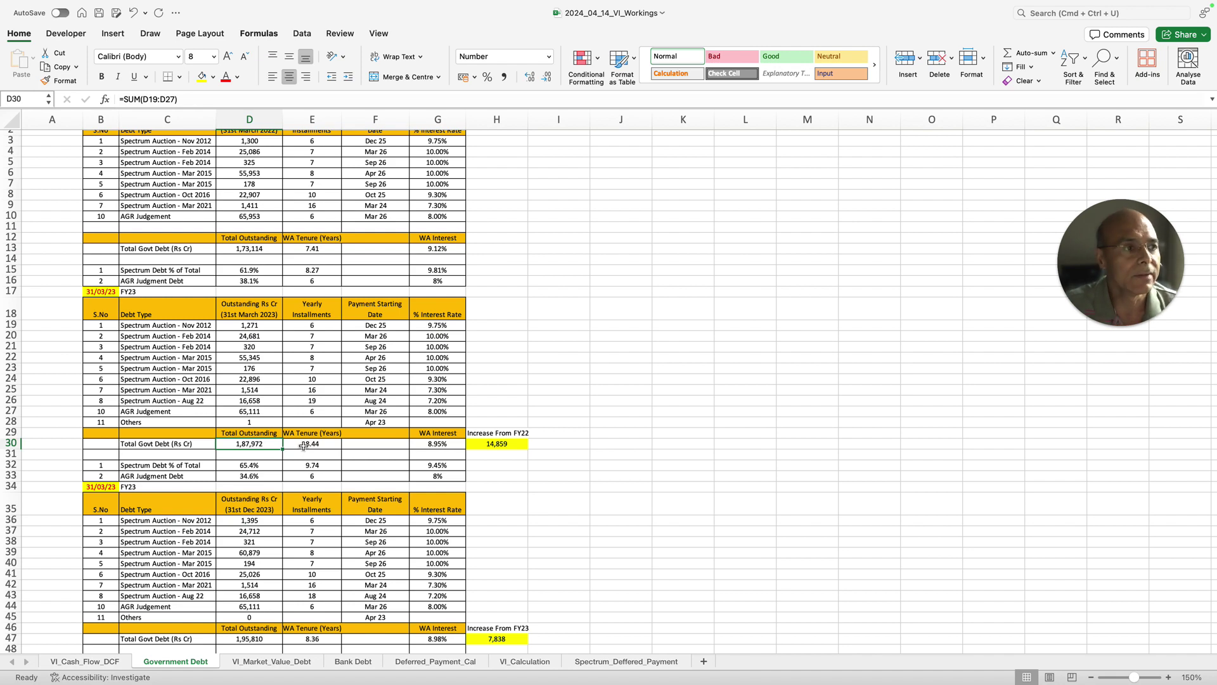
{"action": "scroll", "coordinate": [295, 462], "scroll_direction": "down", "scroll_amount": 15}
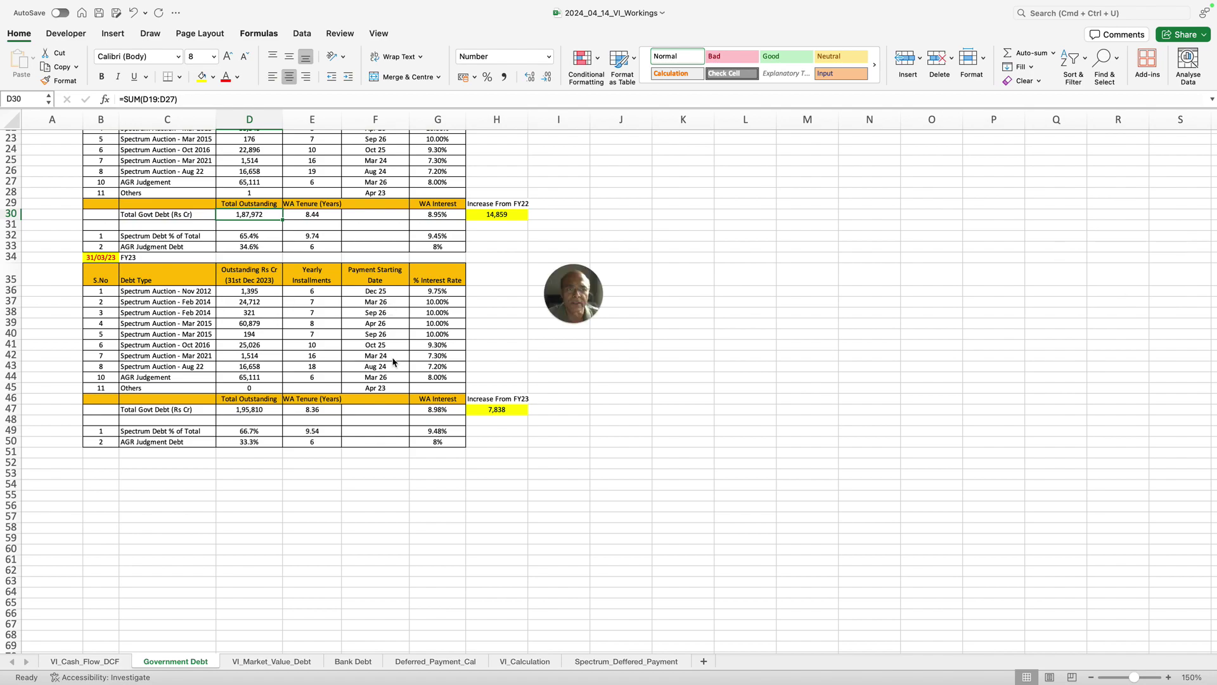
Switch to Preview and consult Vodafone Idea's repayment terms of deferred payment obligations as on December 31, 2023
{"action": "key", "text": "ctrl+Up"}
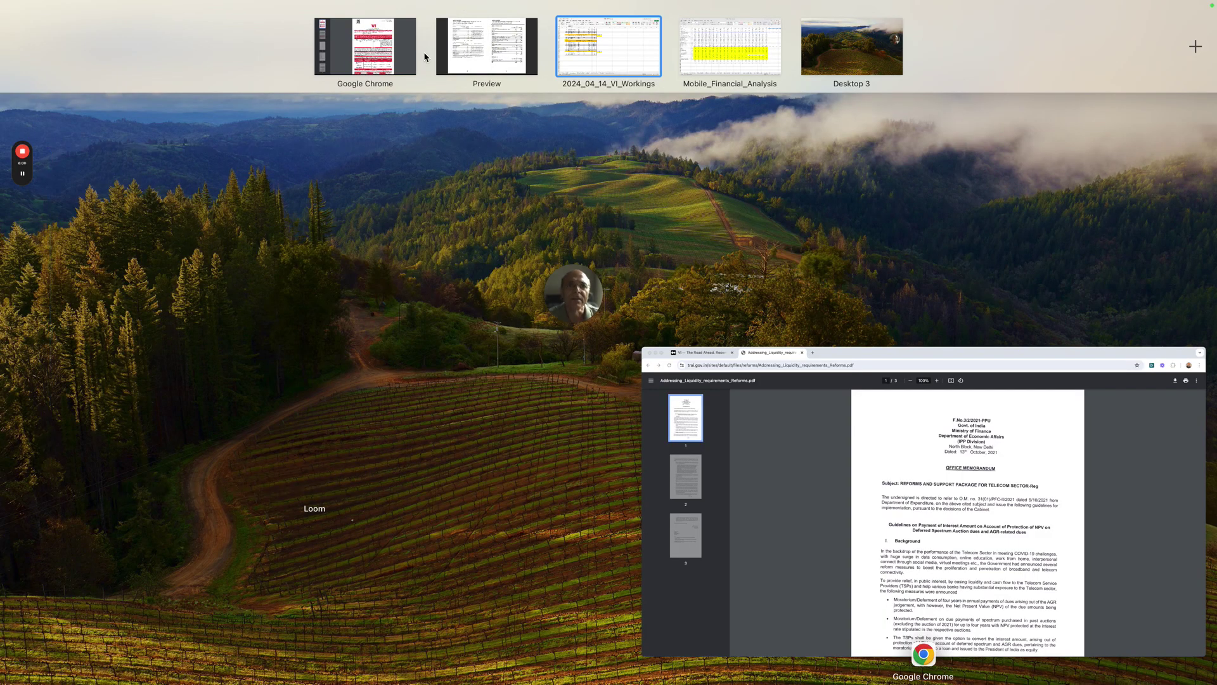
{"action": "left_click", "coordinate": [476, 63]}
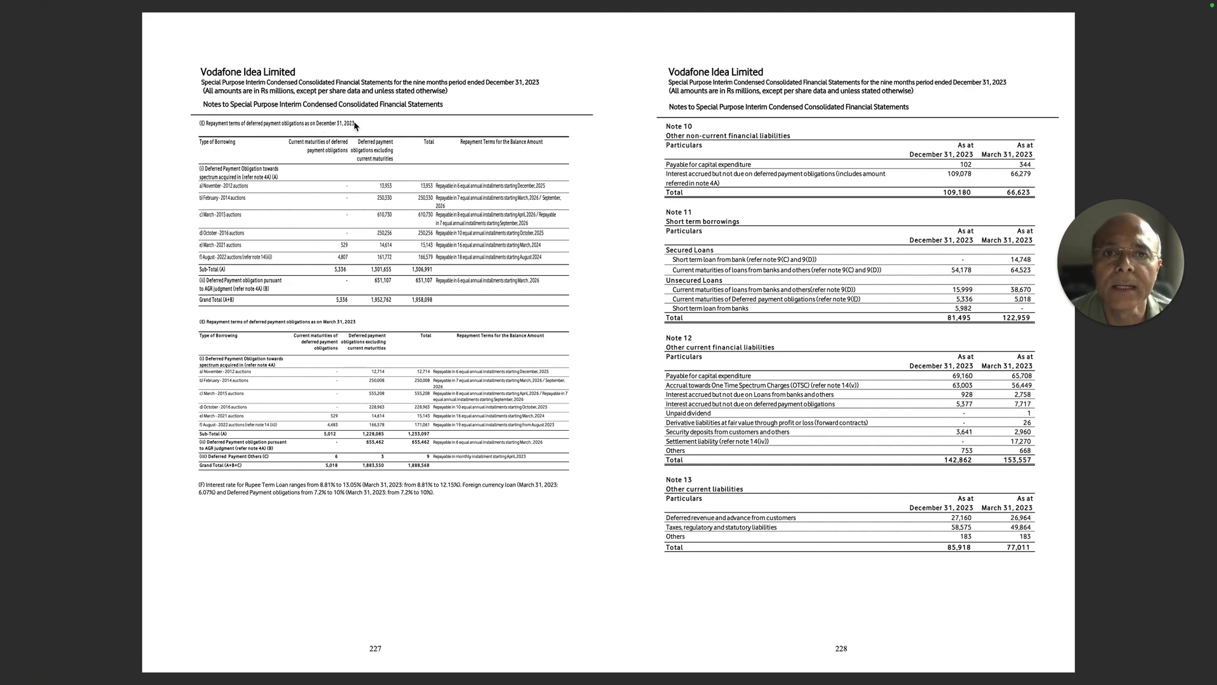
Return to the 2024_04_14_VI_Workings workbook and compare the March 2023 and December 2023 government debt tables
{"action": "key", "text": "ctrl+Up"}
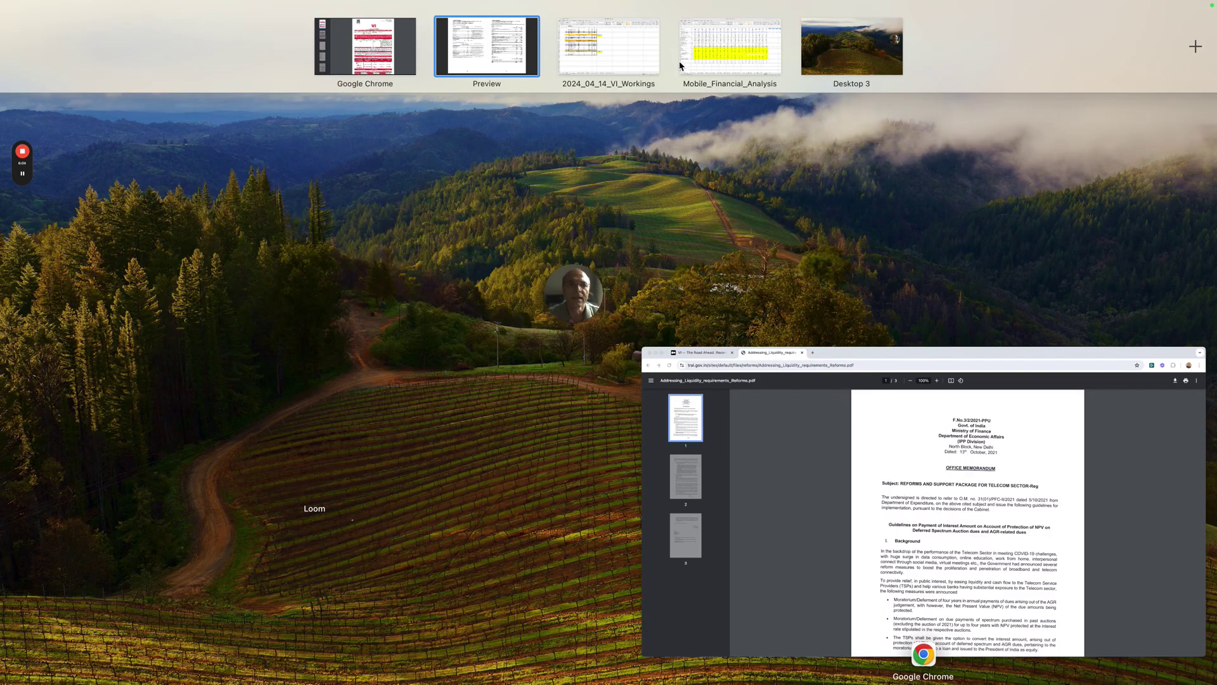
{"action": "left_click", "coordinate": [606, 64]}
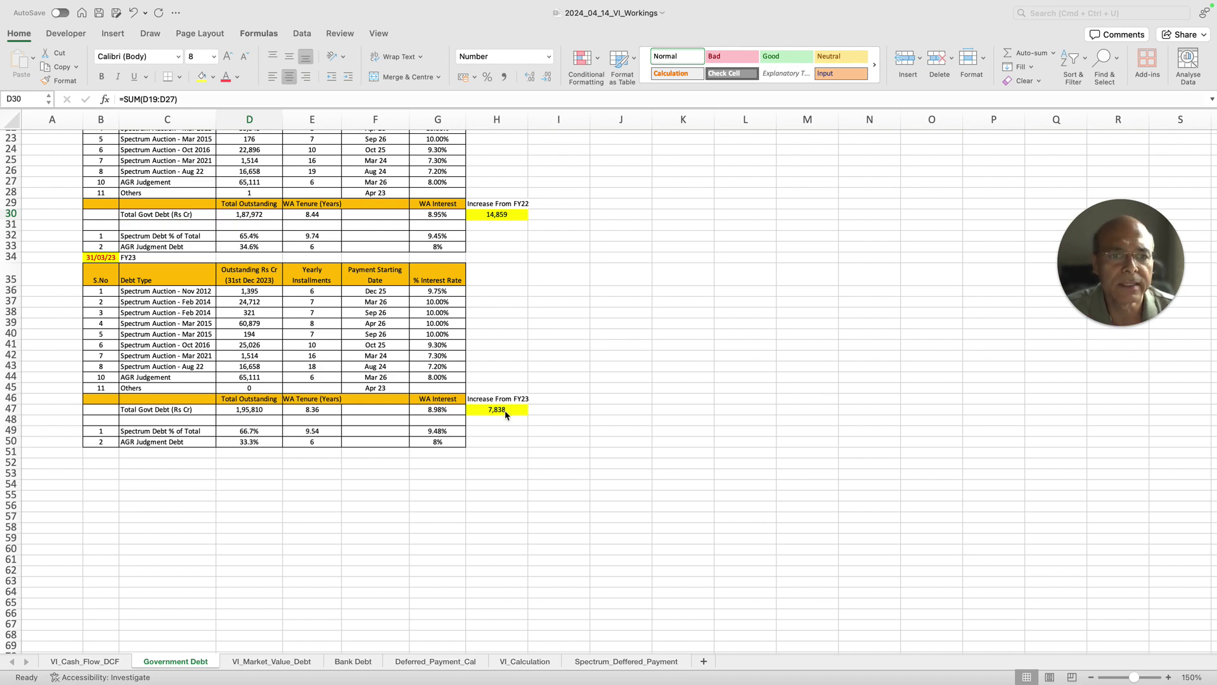
{"action": "scroll", "coordinate": [197, 222], "scroll_direction": "up", "scroll_amount": 5}
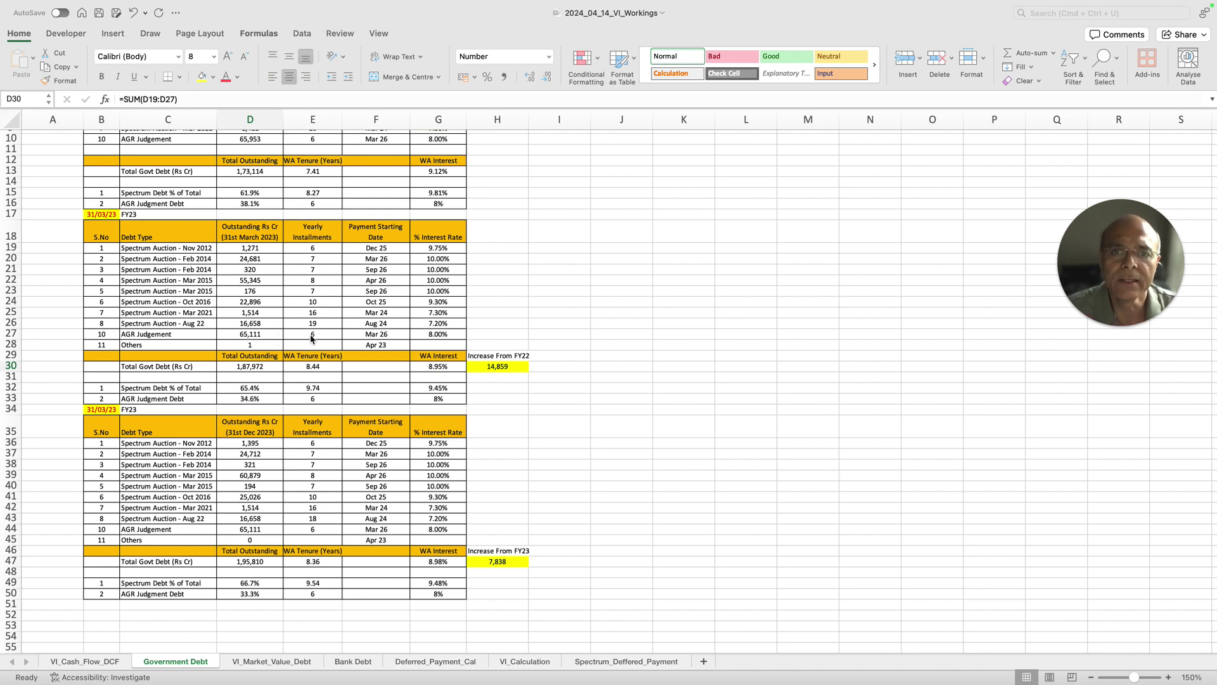
{"action": "scroll", "coordinate": [318, 257], "scroll_direction": "down", "scroll_amount": 2}
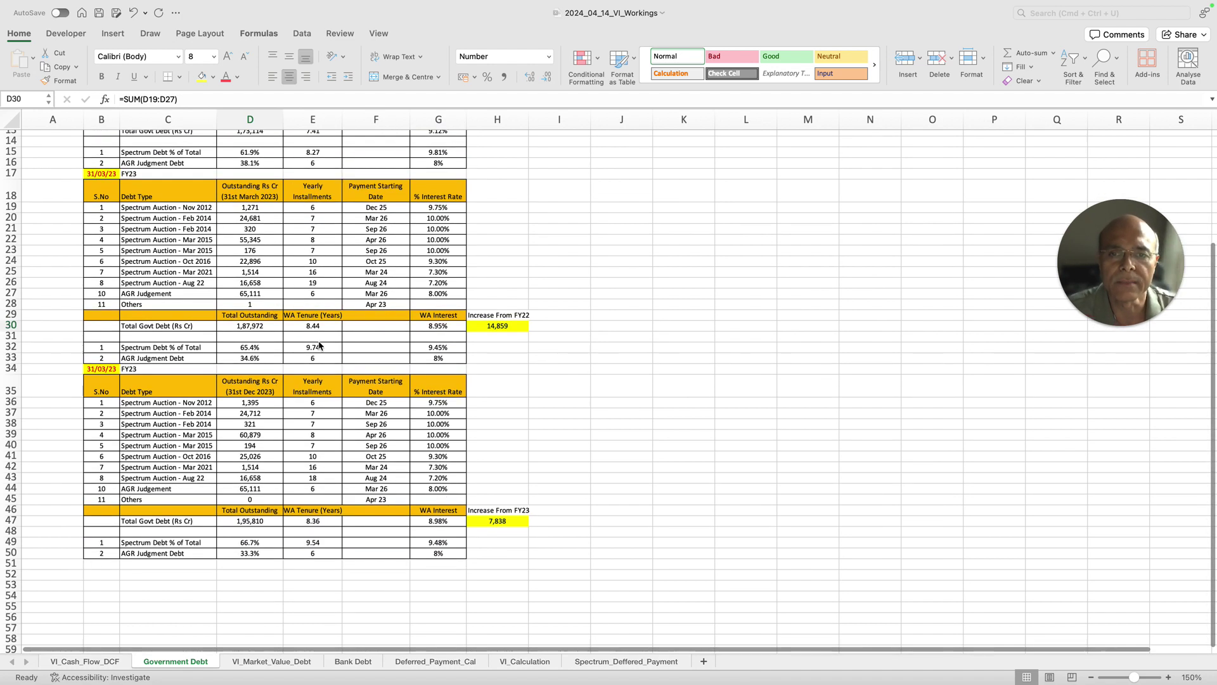
{"action": "scroll", "coordinate": [322, 352], "scroll_direction": "down", "scroll_amount": 2}
Switch to Preview, set the financial statements to Single Page view and check the deferred payment repayment terms on page 227
{"action": "key", "text": "ctrl+Up"}
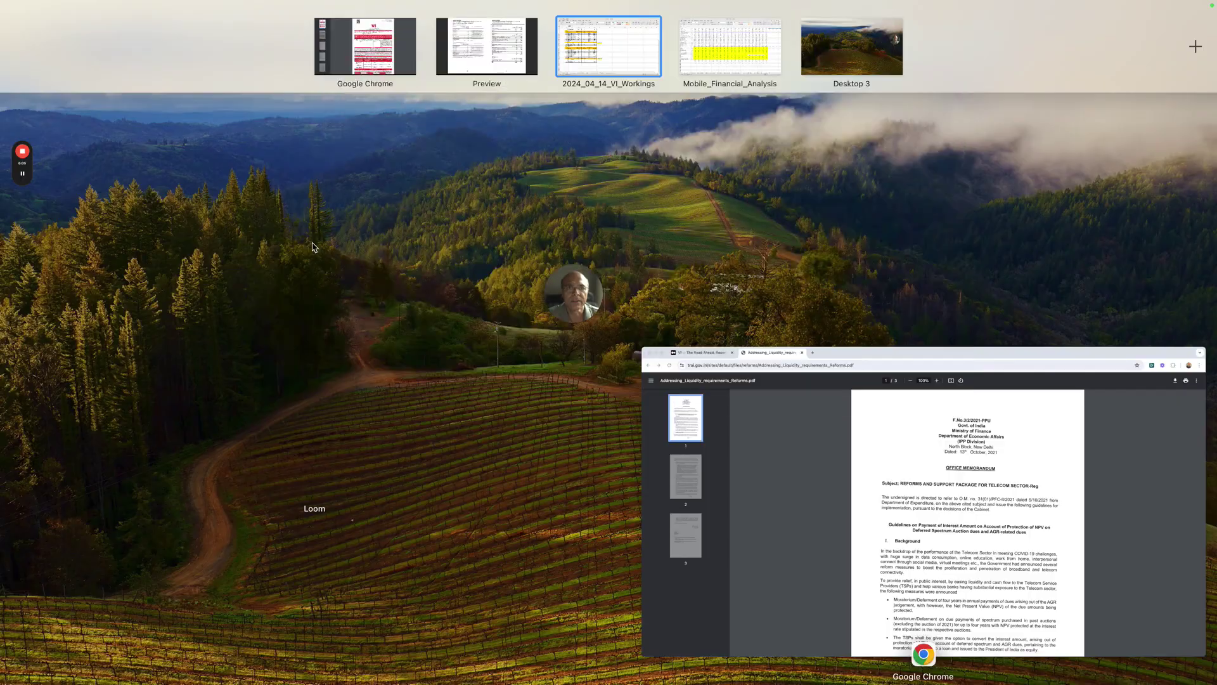
{"action": "left_click", "coordinate": [507, 49]}
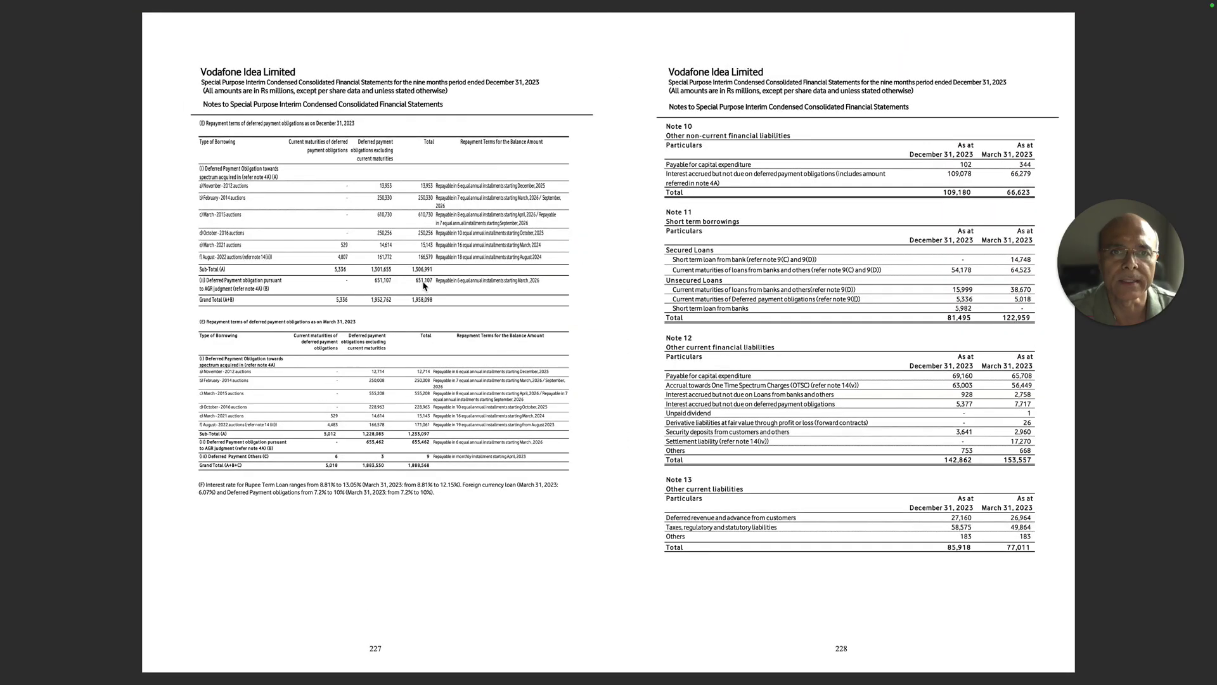
{"action": "right_click", "coordinate": [469, 306]}
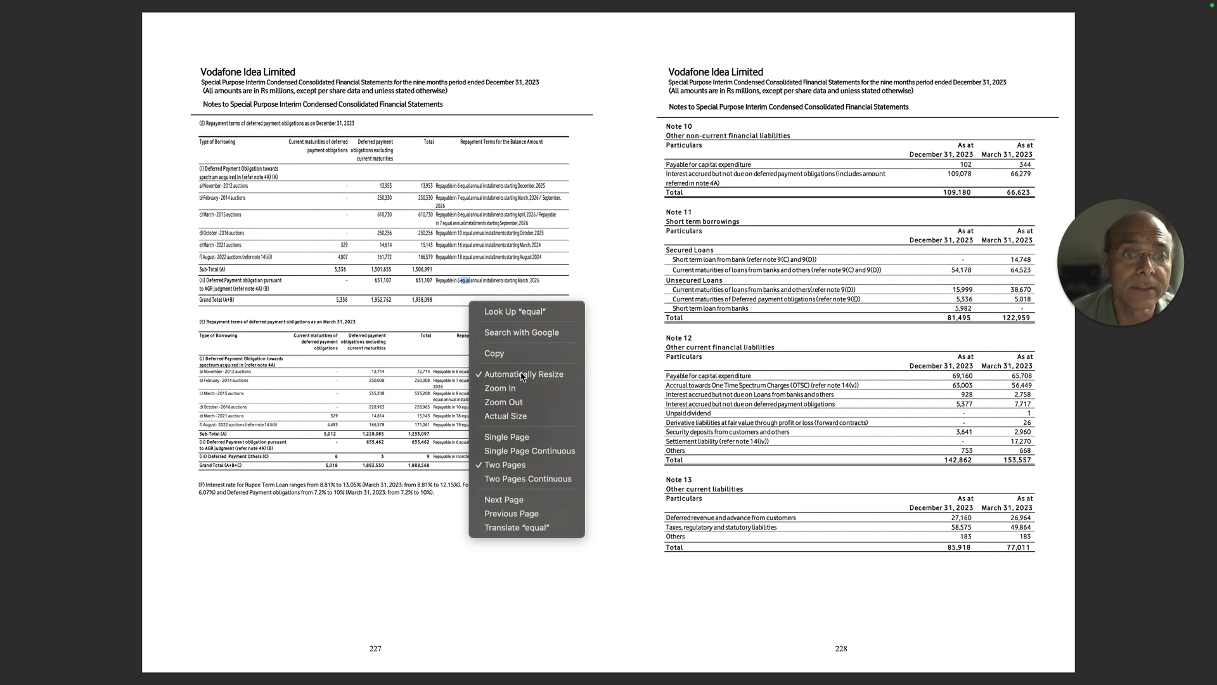
{"action": "left_click", "coordinate": [516, 439]}
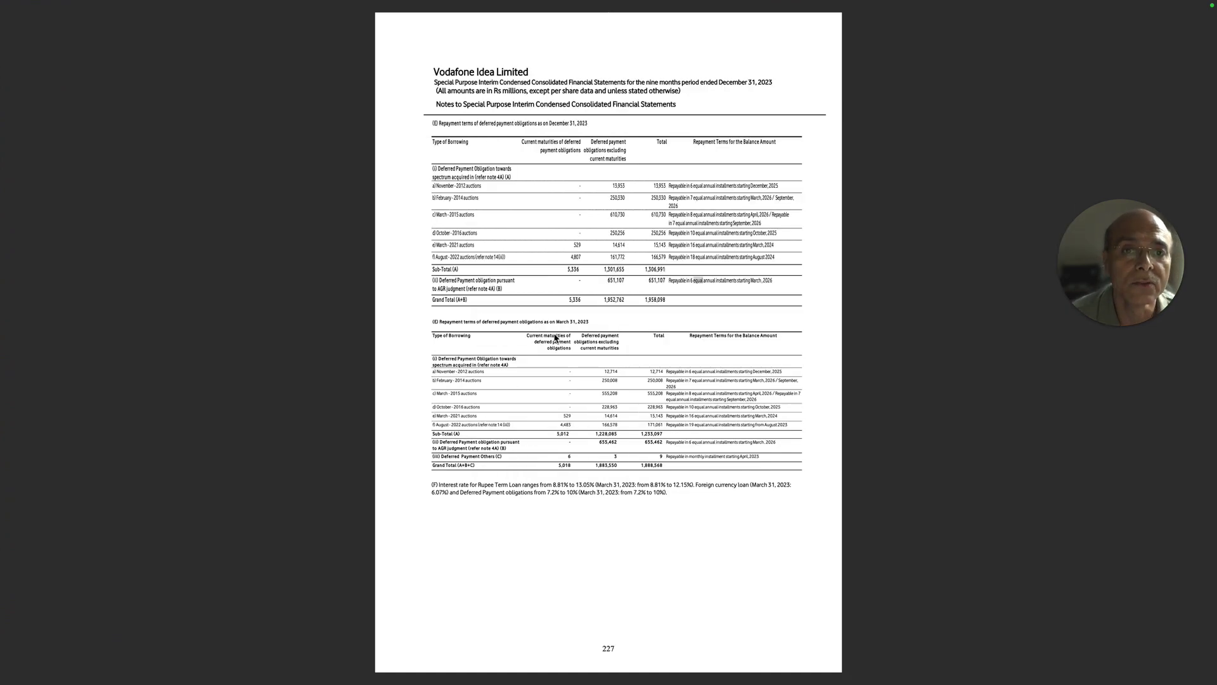
{"action": "scroll", "coordinate": [658, 396], "scroll_direction": "up", "scroll_amount": 3}
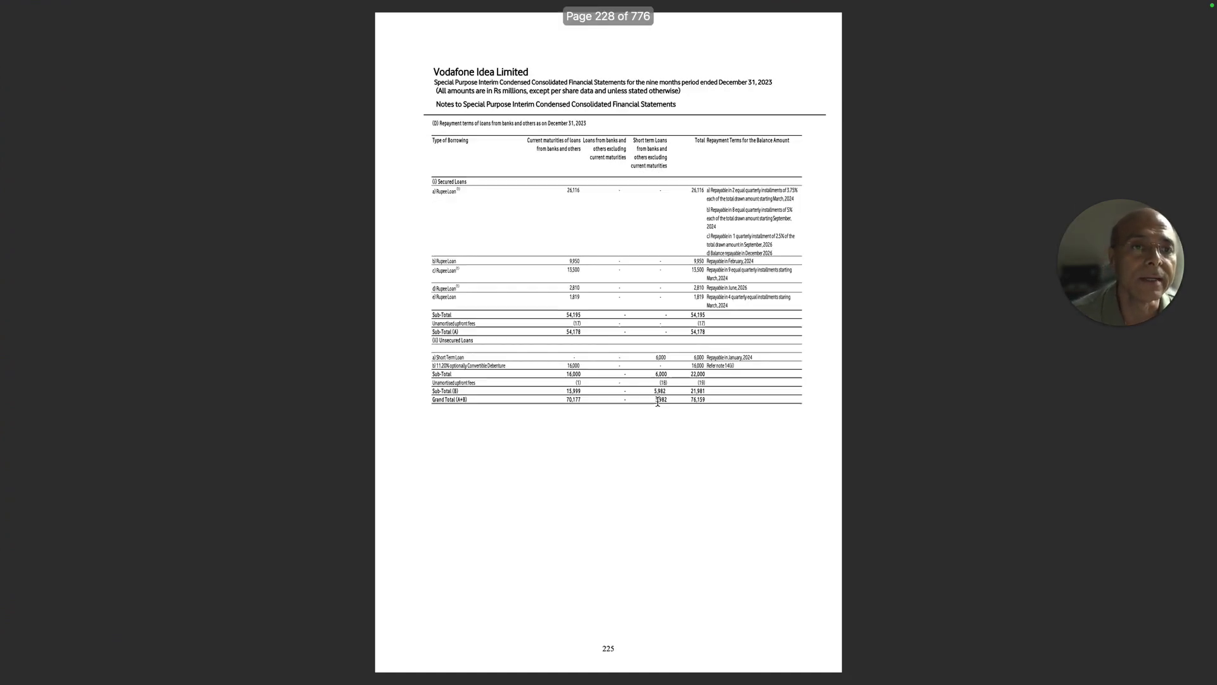
{"action": "scroll", "coordinate": [661, 380], "scroll_direction": "down", "scroll_amount": 3}
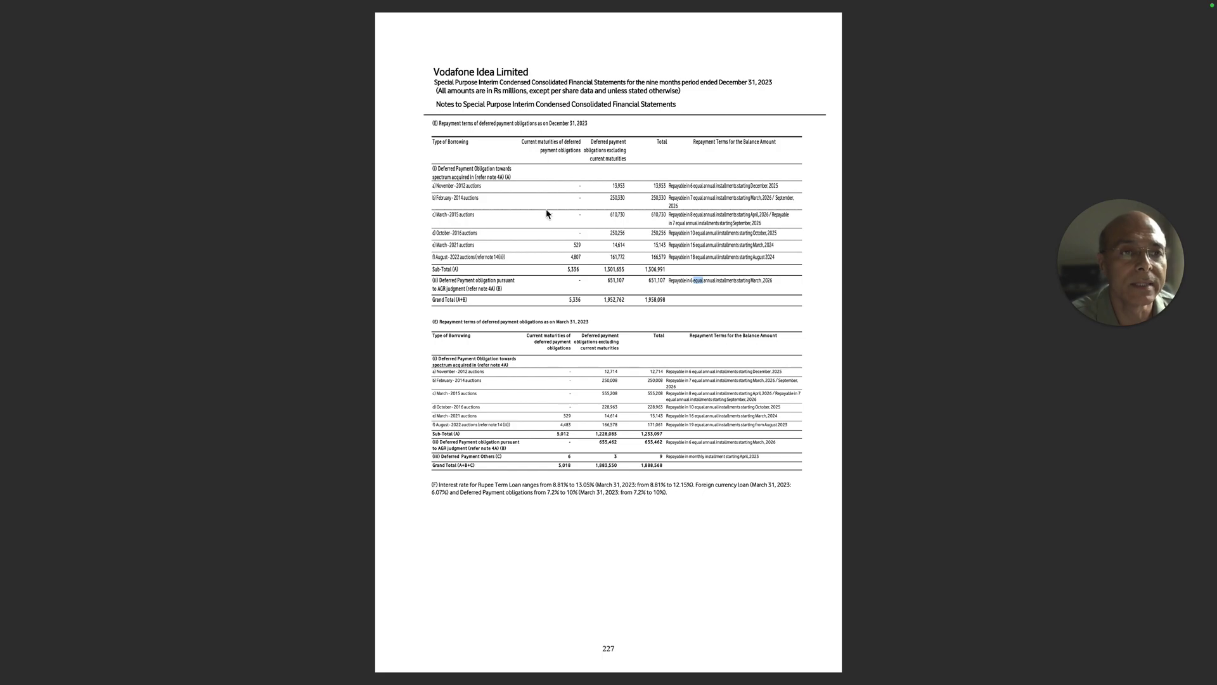
Go back to the Government Debt sheet and review the payment starting dates in the December 2023 table
{"action": "key", "text": "ctrl+Up"}
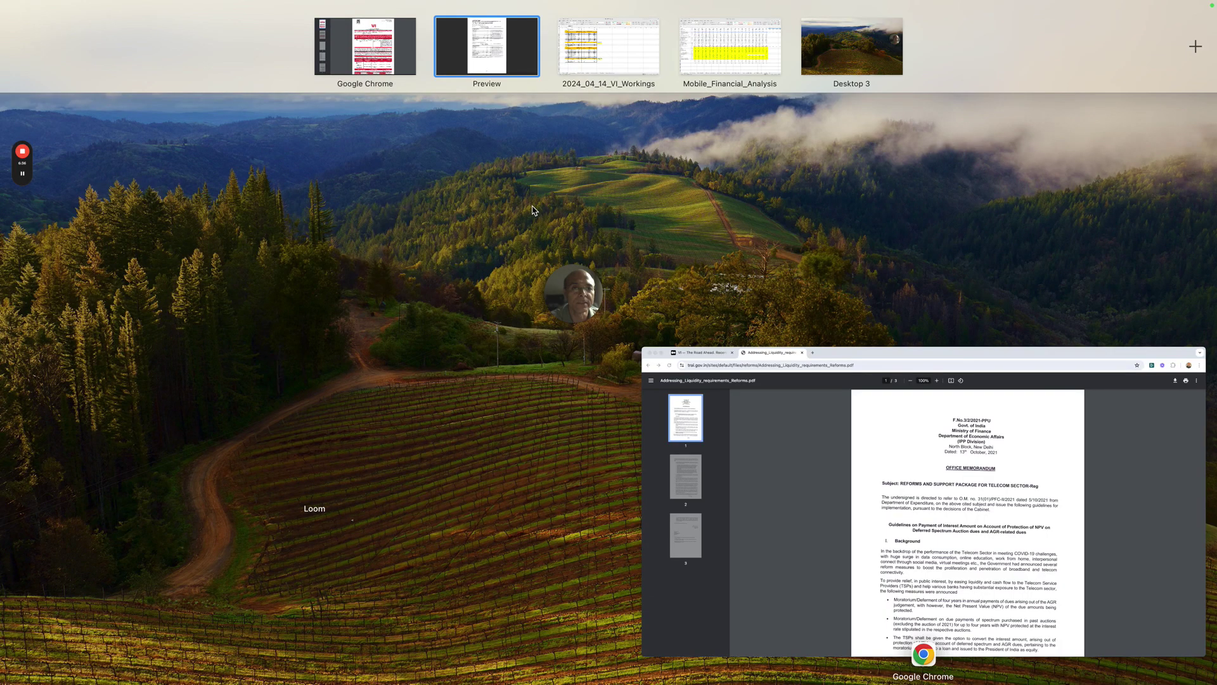
{"action": "left_click", "coordinate": [592, 51]}
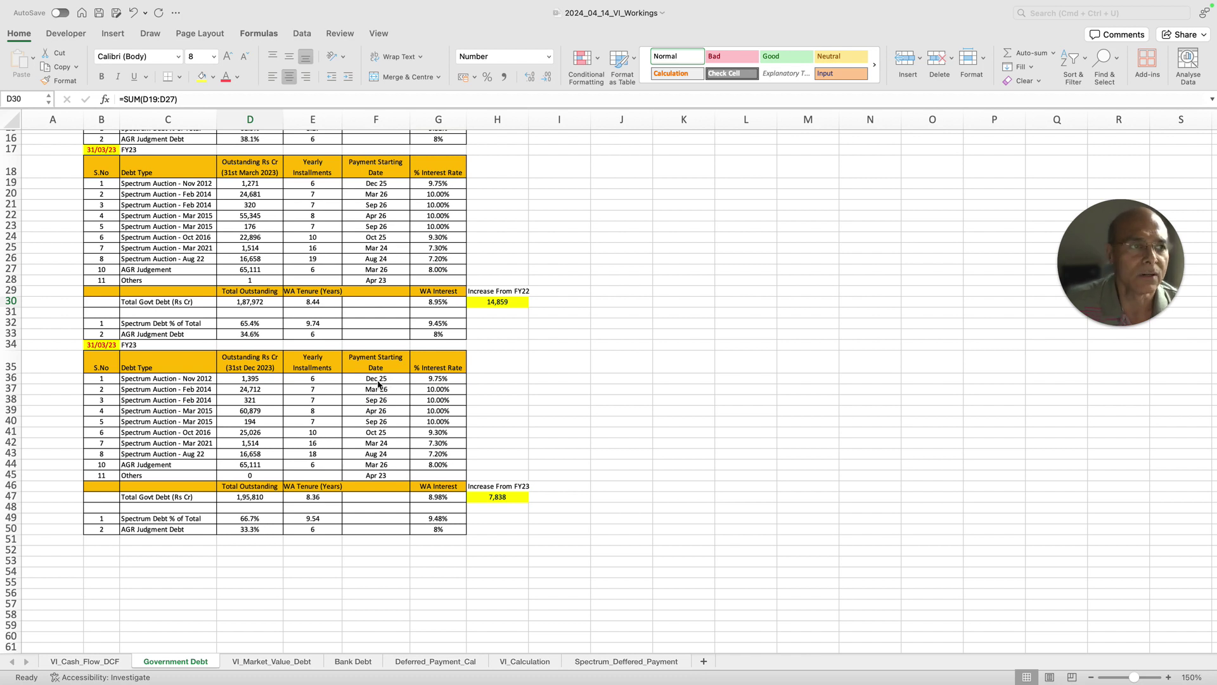
Examine the yearly installments, payment starting dates and interest rates of each debt type in the December 2023 table
{"action": "scroll", "coordinate": [330, 412], "scroll_direction": "right", "scroll_amount": 1}
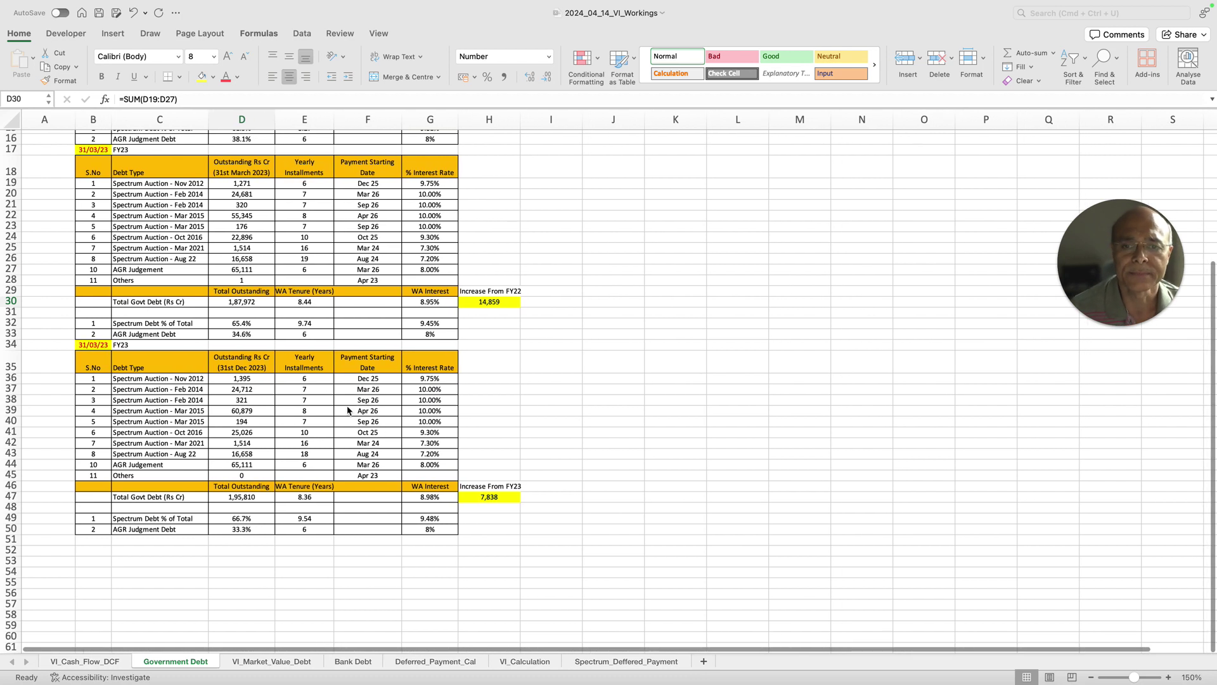
{"action": "scroll", "coordinate": [293, 390], "scroll_direction": "right", "scroll_amount": 1}
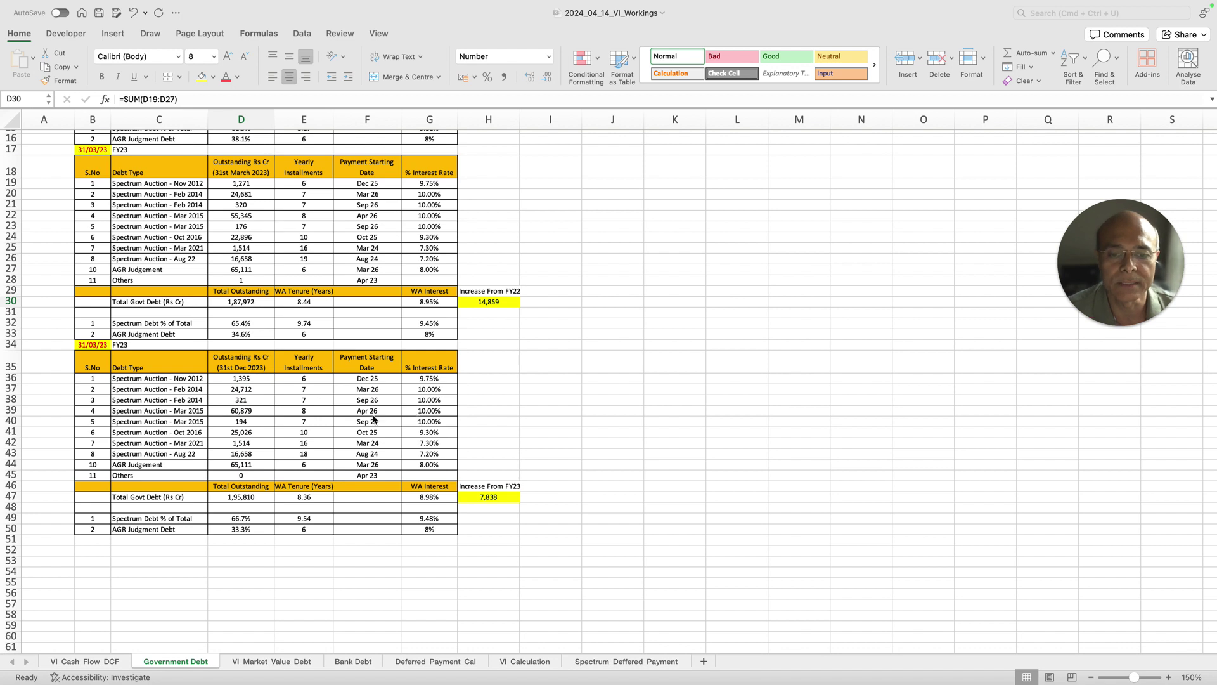
{"action": "scroll", "coordinate": [345, 404], "scroll_direction": "right", "scroll_amount": 1}
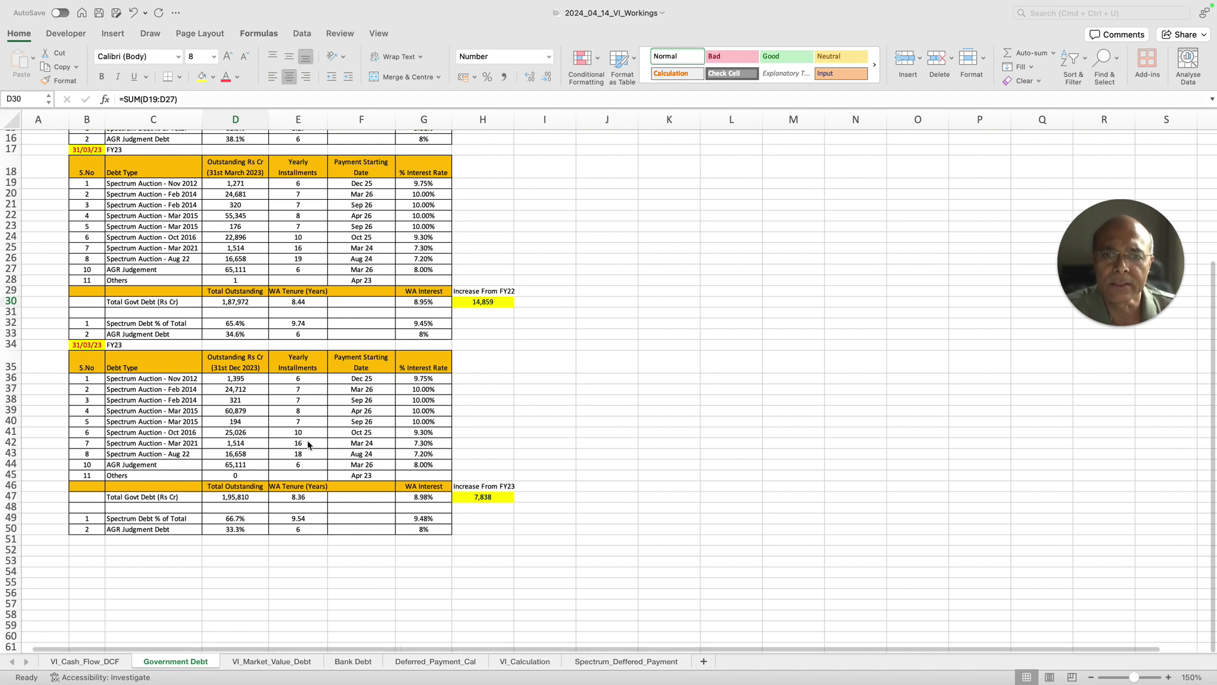
{"action": "scroll", "coordinate": [310, 444], "scroll_direction": "right", "scroll_amount": 1}
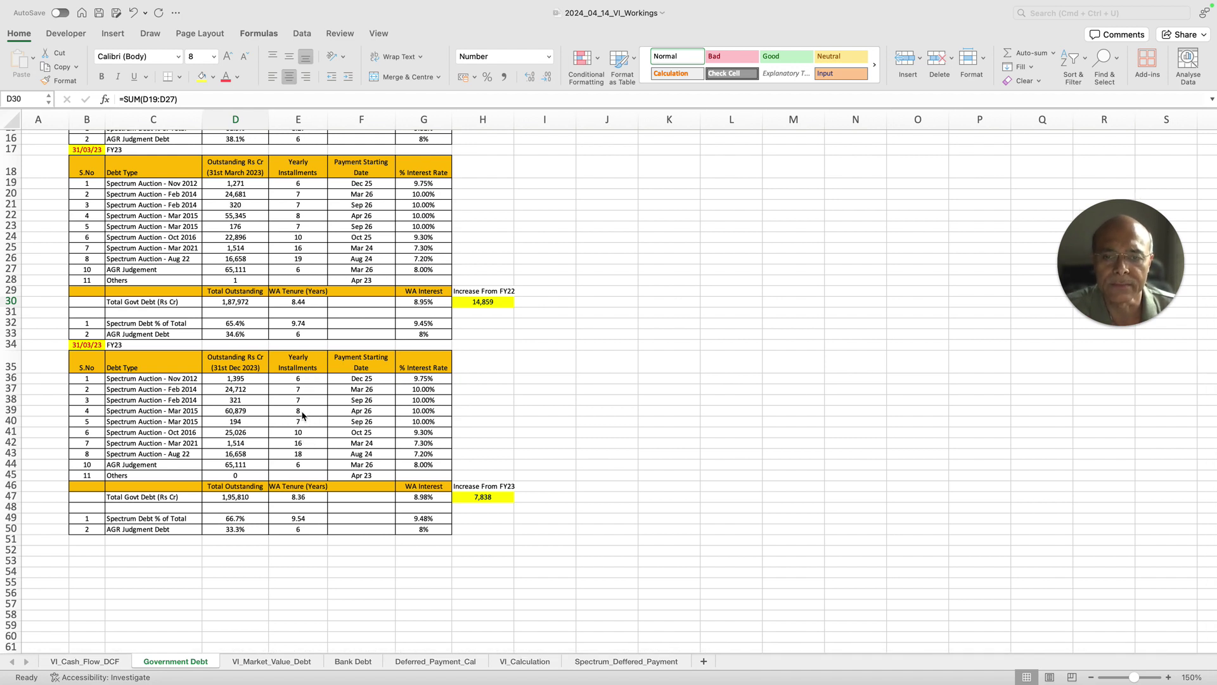
{"action": "scroll", "coordinate": [303, 443], "scroll_direction": "right", "scroll_amount": 1}
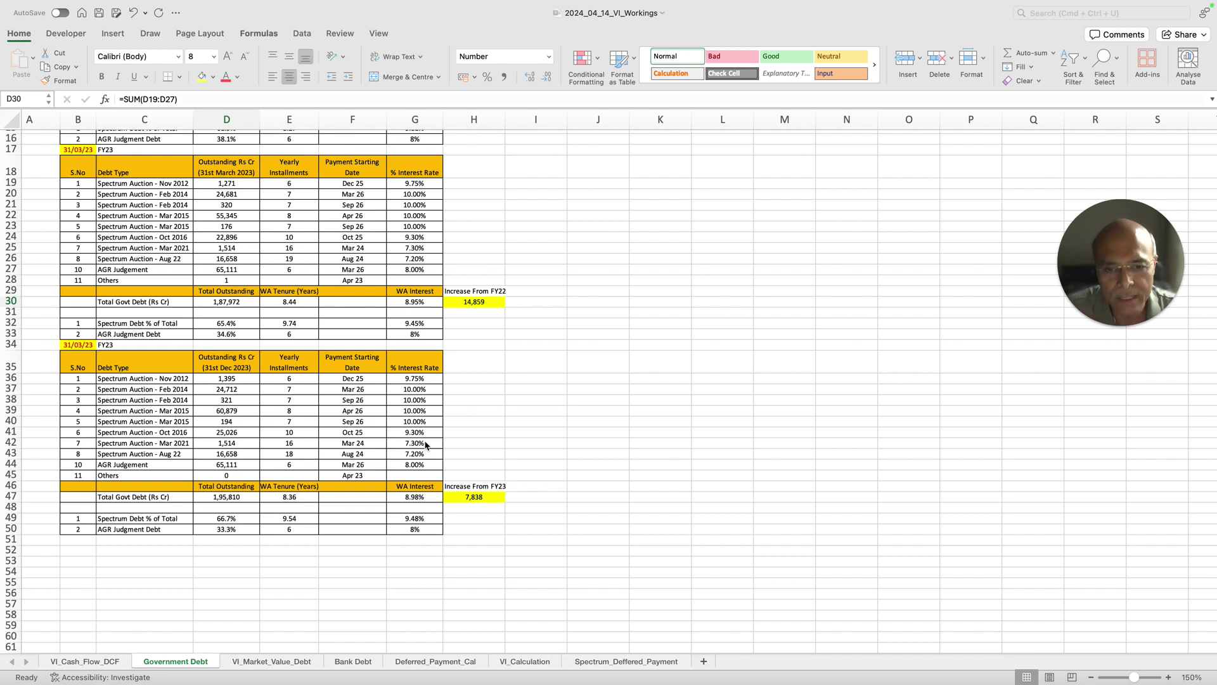
{"action": "scroll", "coordinate": [415, 387], "scroll_direction": "right", "scroll_amount": 2}
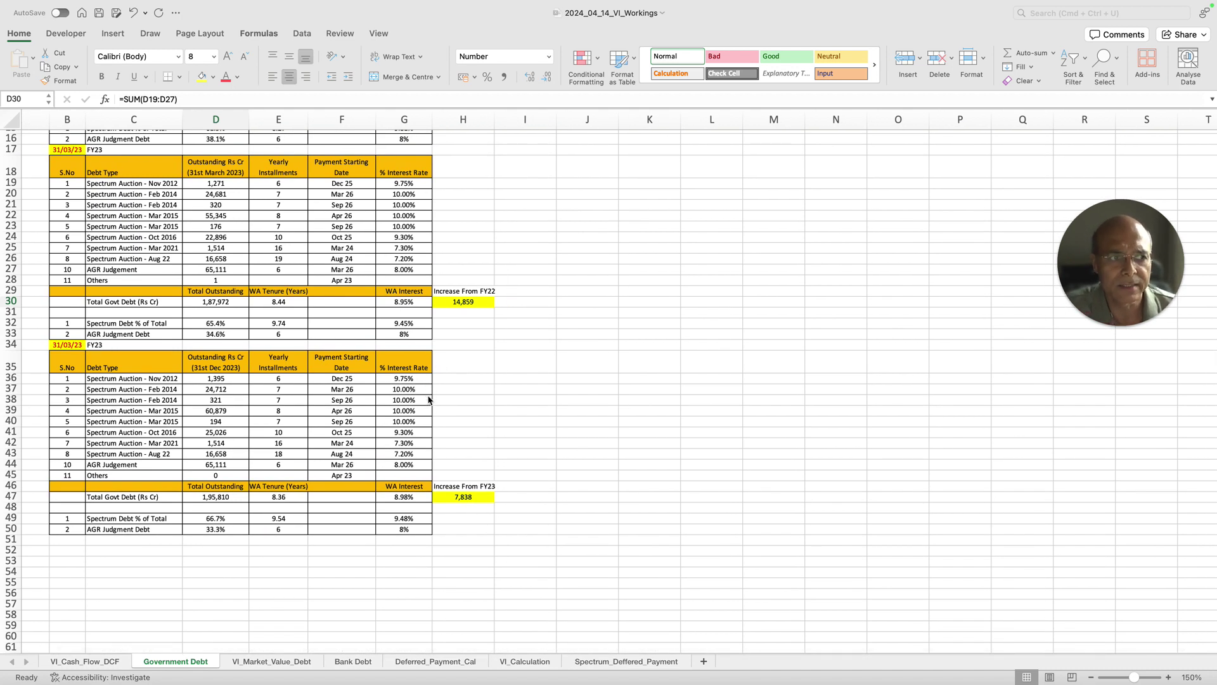
{"action": "scroll", "coordinate": [427, 399], "scroll_direction": "right", "scroll_amount": 2}
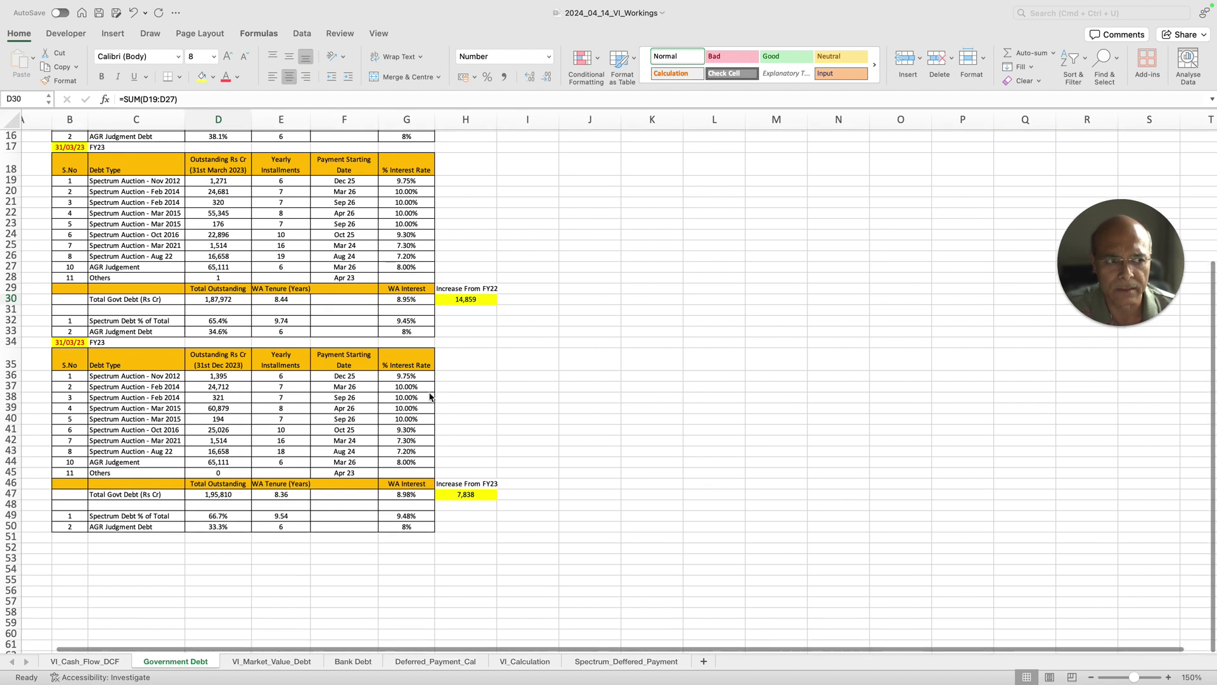
{"action": "scroll", "coordinate": [429, 396], "scroll_direction": "left", "scroll_amount": 4}
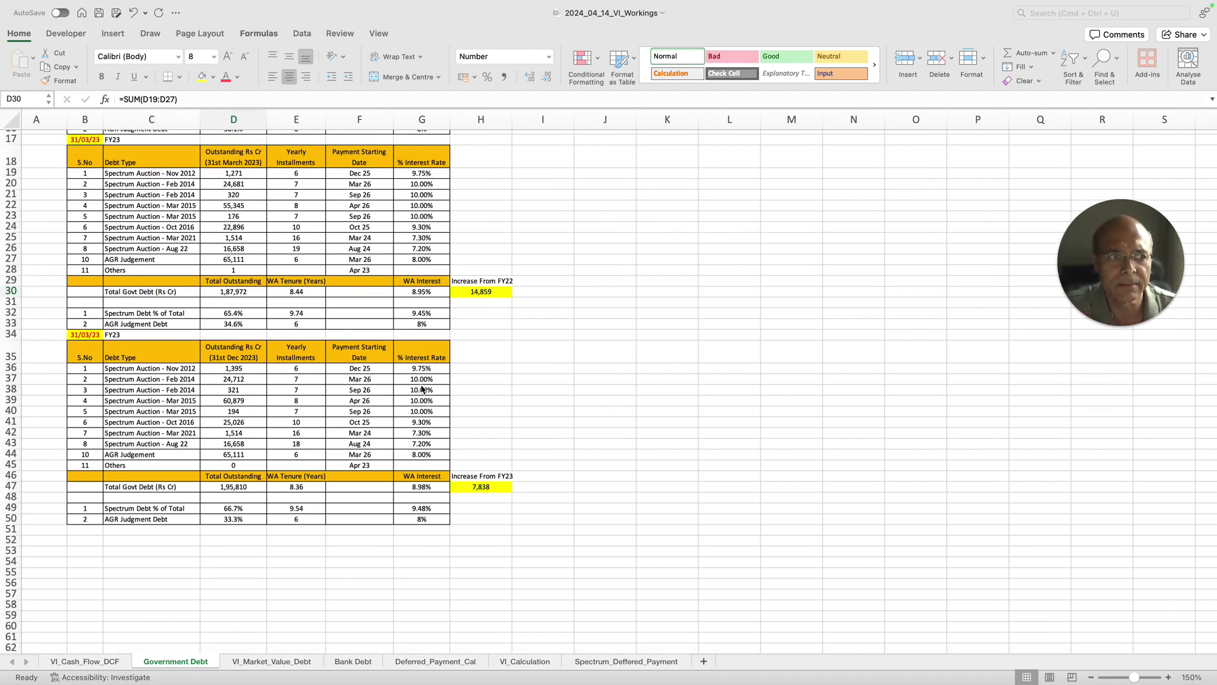
{"action": "scroll", "coordinate": [422, 407], "scroll_direction": "right", "scroll_amount": 1}
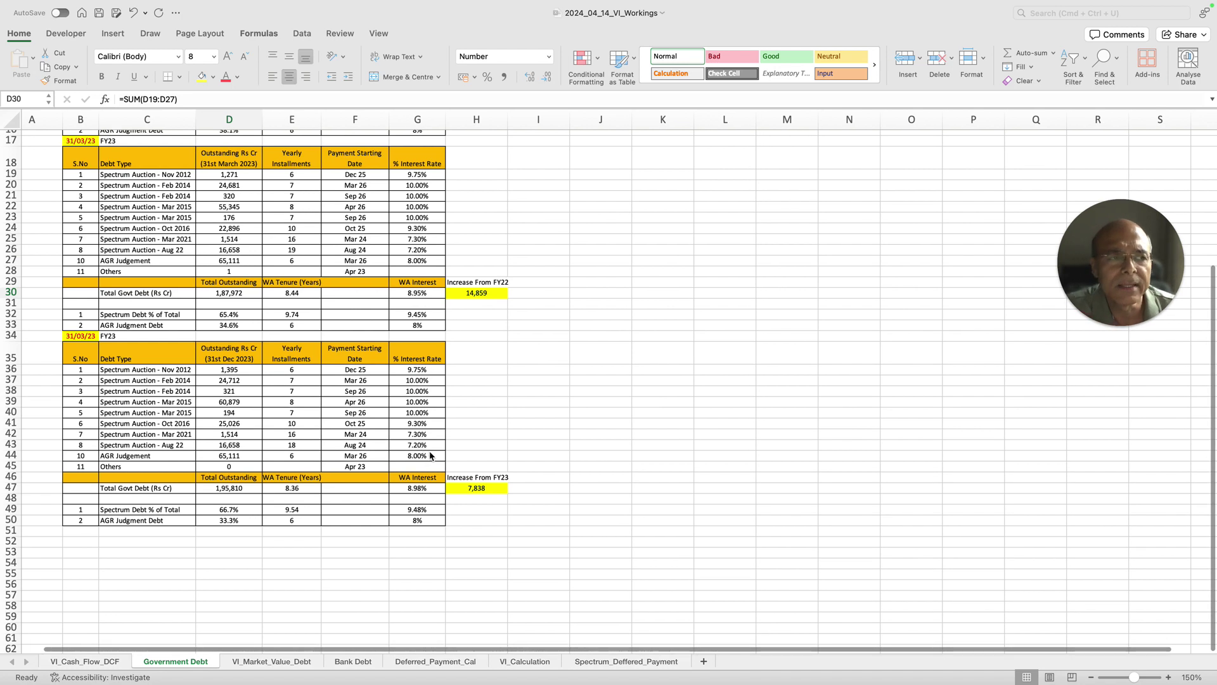
{"action": "scroll", "coordinate": [431, 436], "scroll_direction": "left", "scroll_amount": 1}
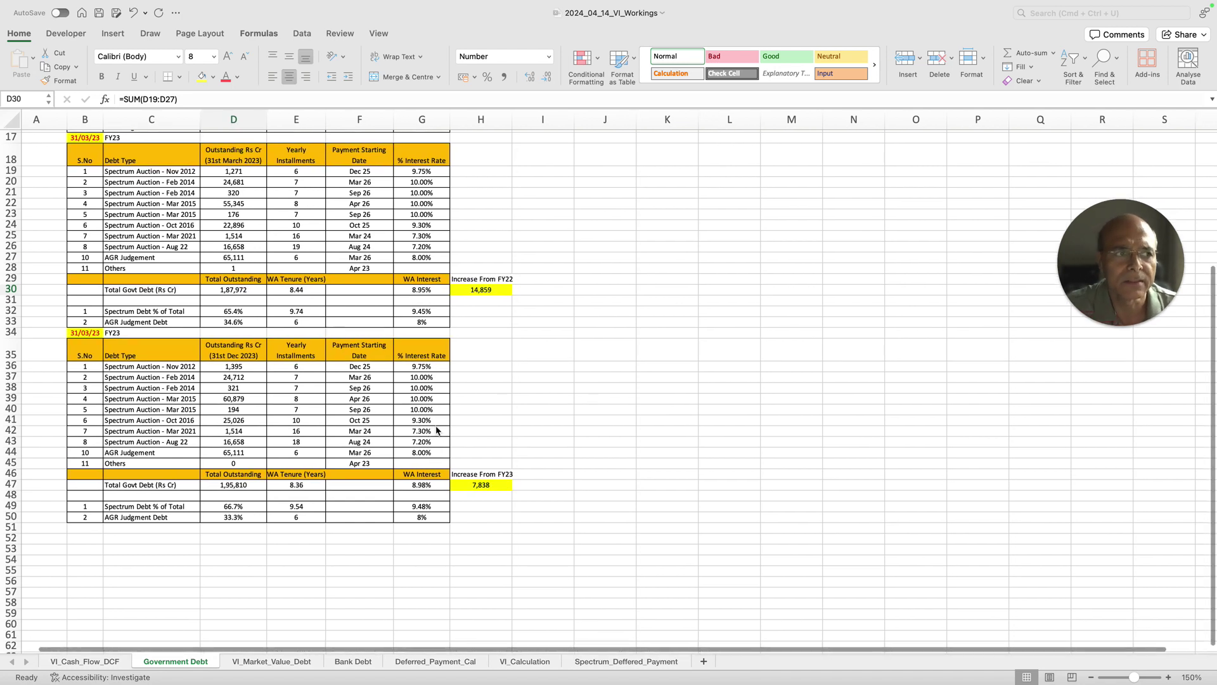
{"action": "scroll", "coordinate": [423, 396], "scroll_direction": "right", "scroll_amount": 1}
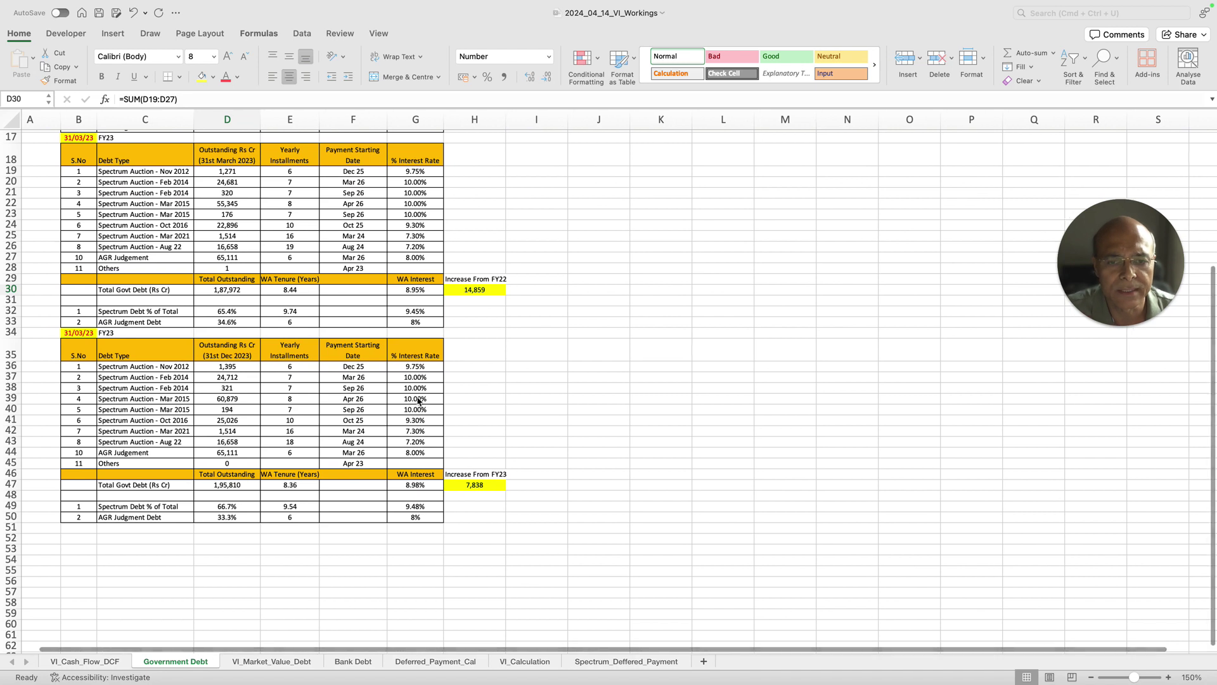
{"action": "scroll", "coordinate": [420, 424], "scroll_direction": "left", "scroll_amount": 3}
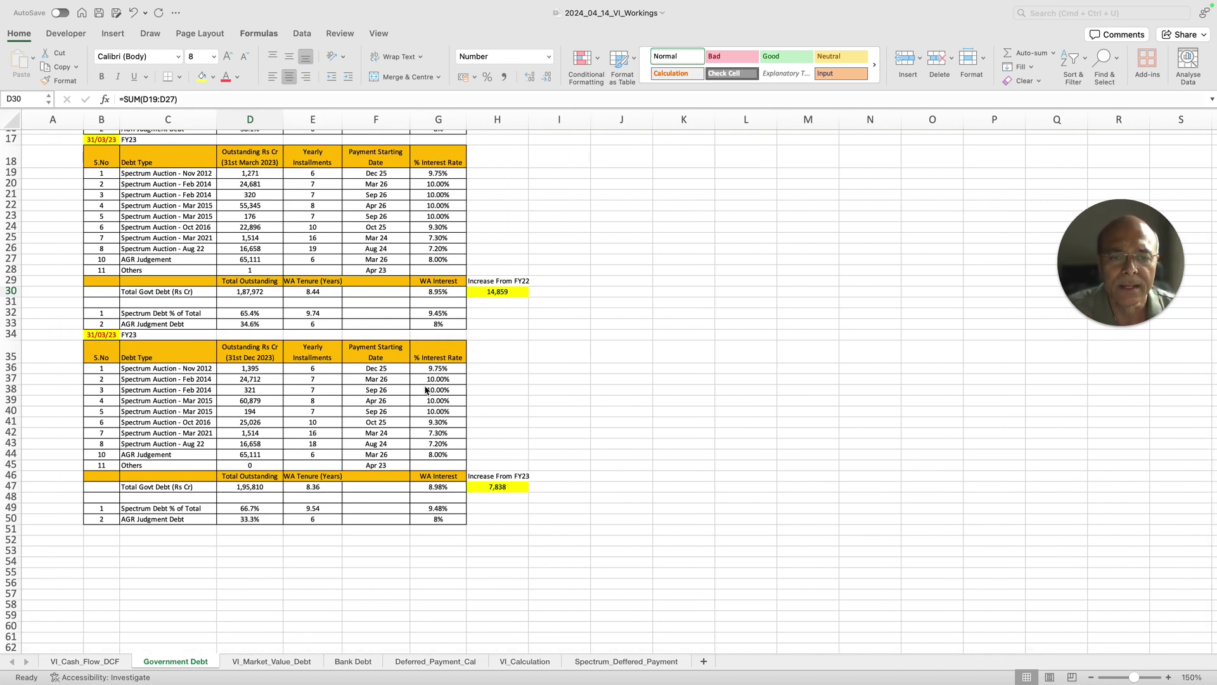
Open the Deferred_Payment_Cal sheet and inspect the EYI formula of the Auction-2012 schedule in E4
{"action": "left_click", "coordinate": [300, 663]}
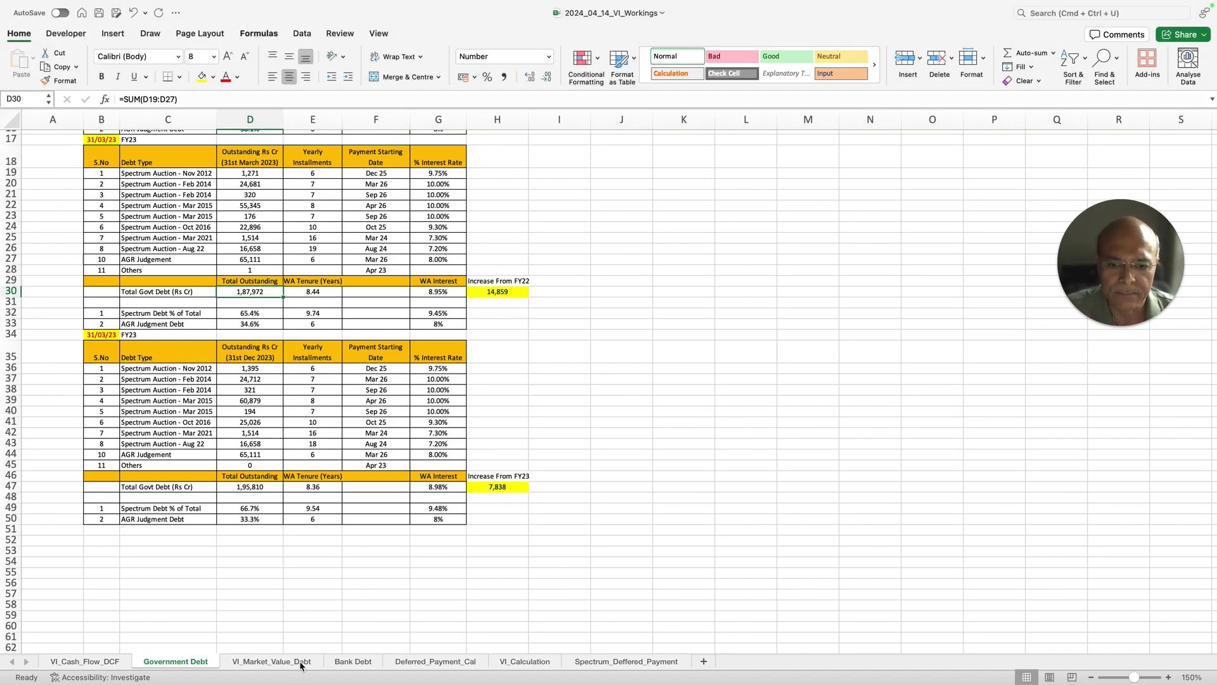
{"action": "left_click", "coordinate": [424, 662]}
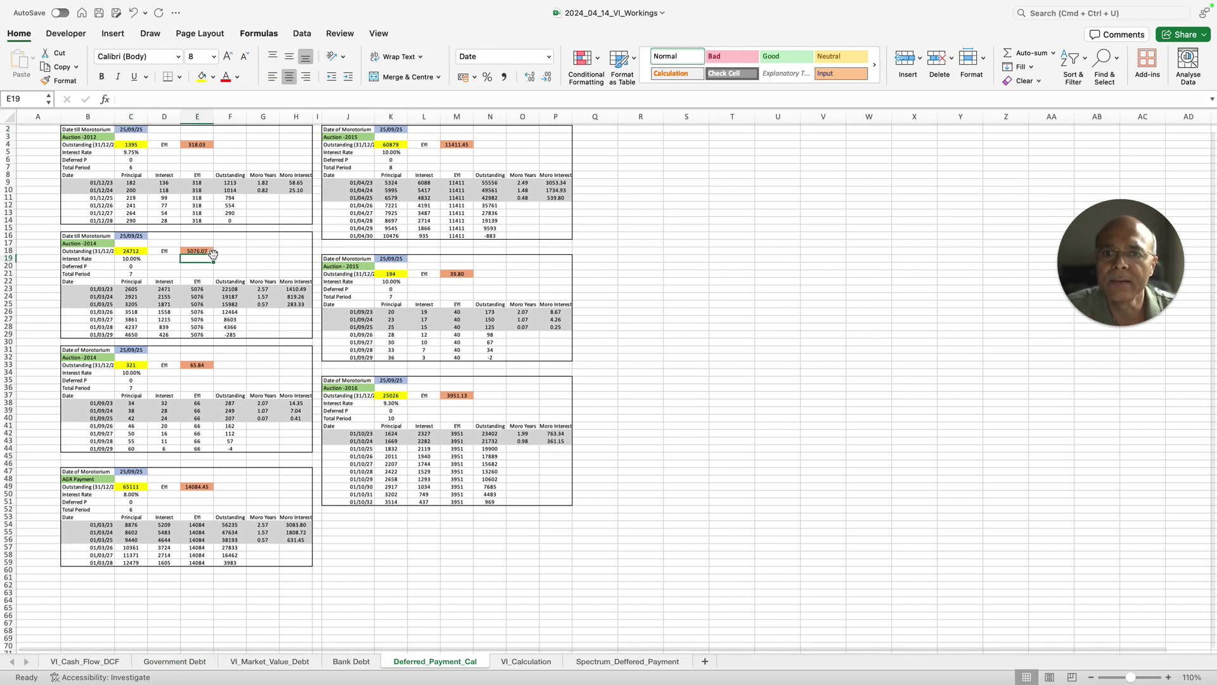
{"action": "left_click", "coordinate": [201, 146]}
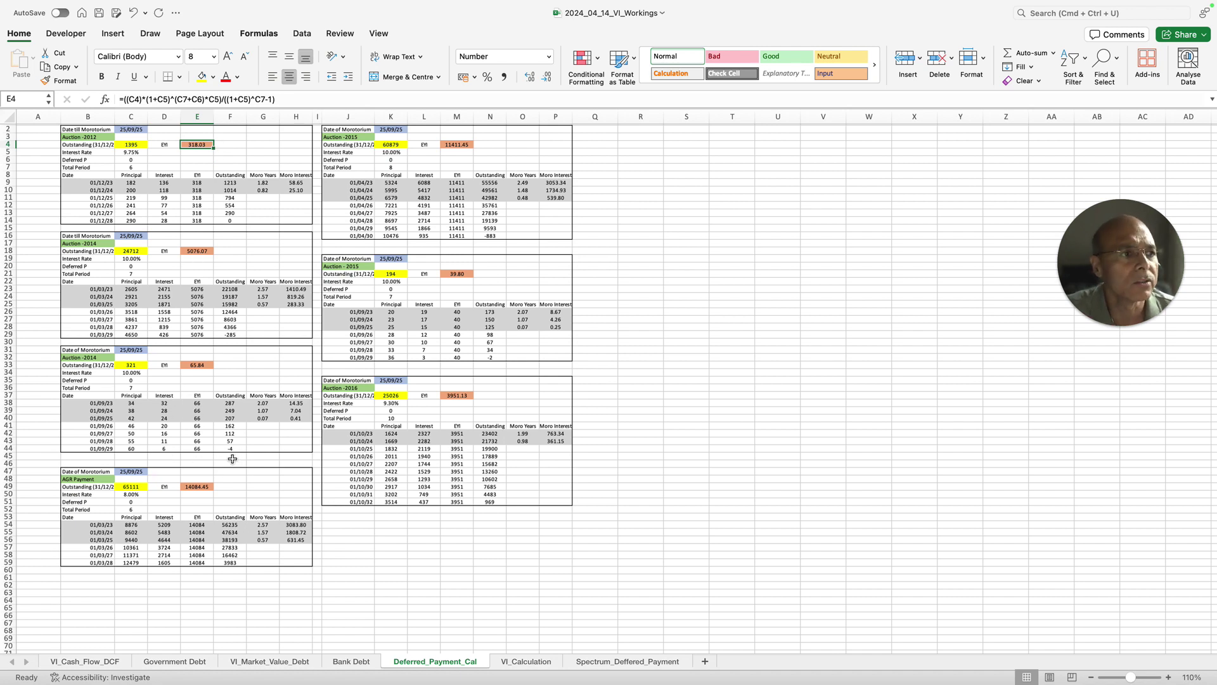
{"action": "scroll", "coordinate": [232, 459], "scroll_direction": "up", "scroll_amount": 1}
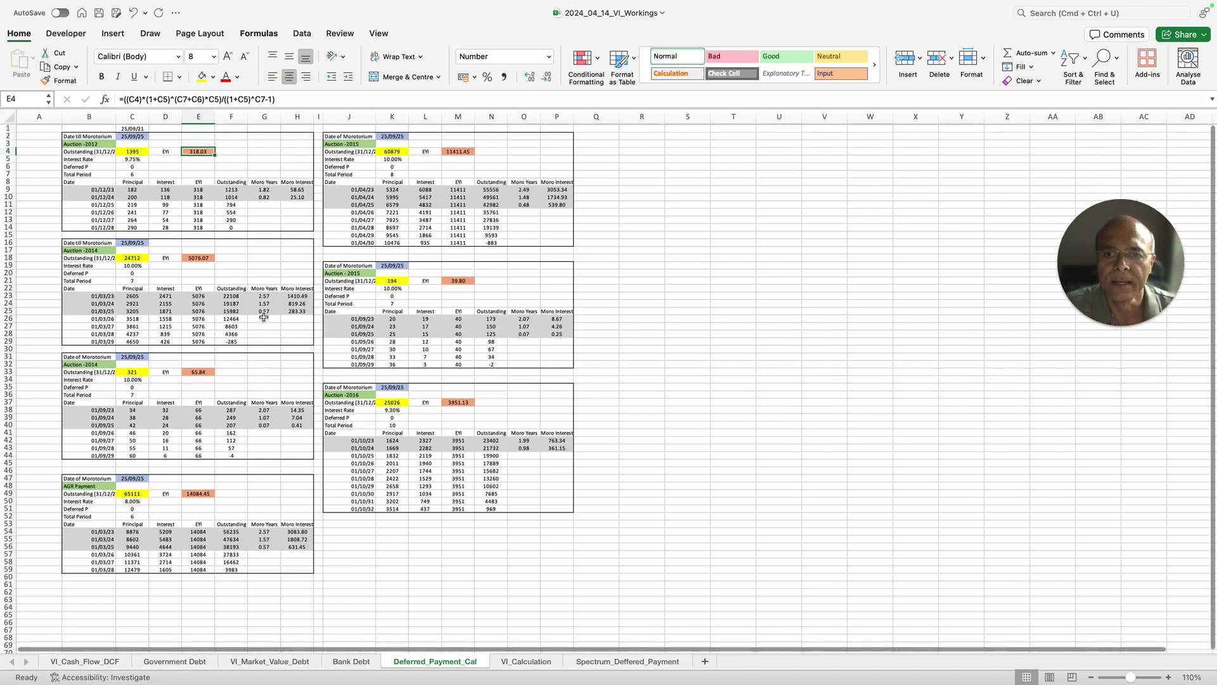
{"action": "scroll", "coordinate": [264, 317], "scroll_direction": "down", "scroll_amount": 1}
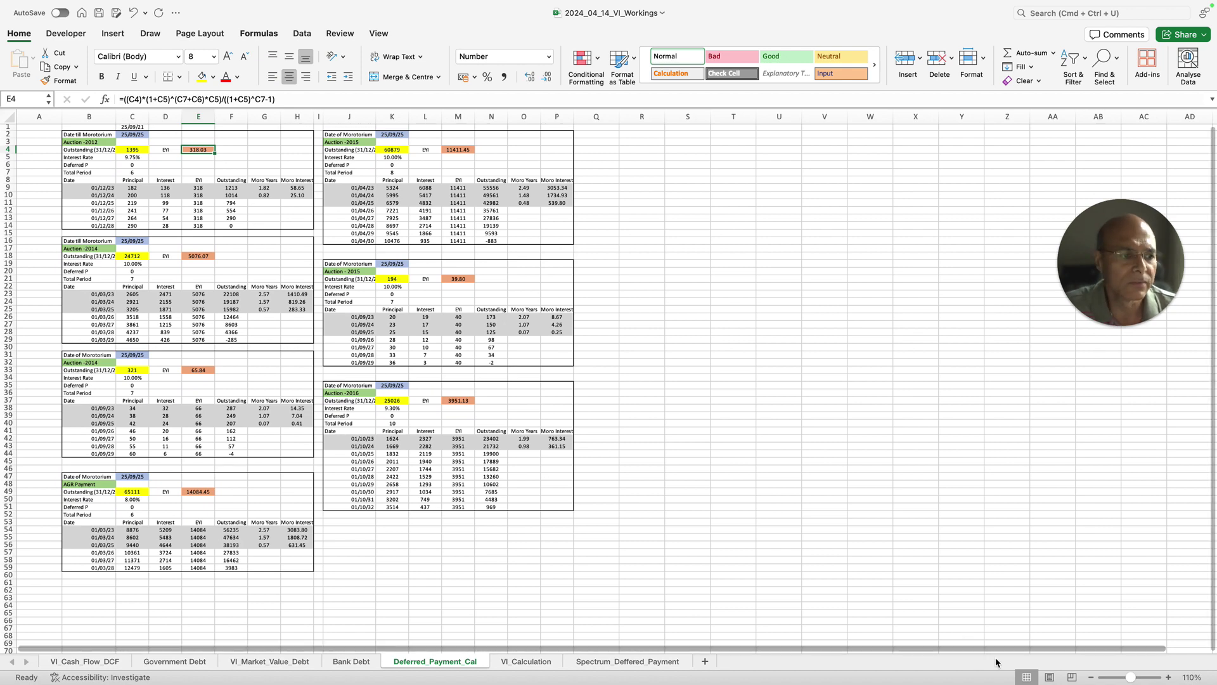
Add the EYI cells E18, E33, E49, M4, M21 and M37 to the E4 selection to total all seven yearly payments
{"action": "left_click", "coordinate": [1169, 677]}
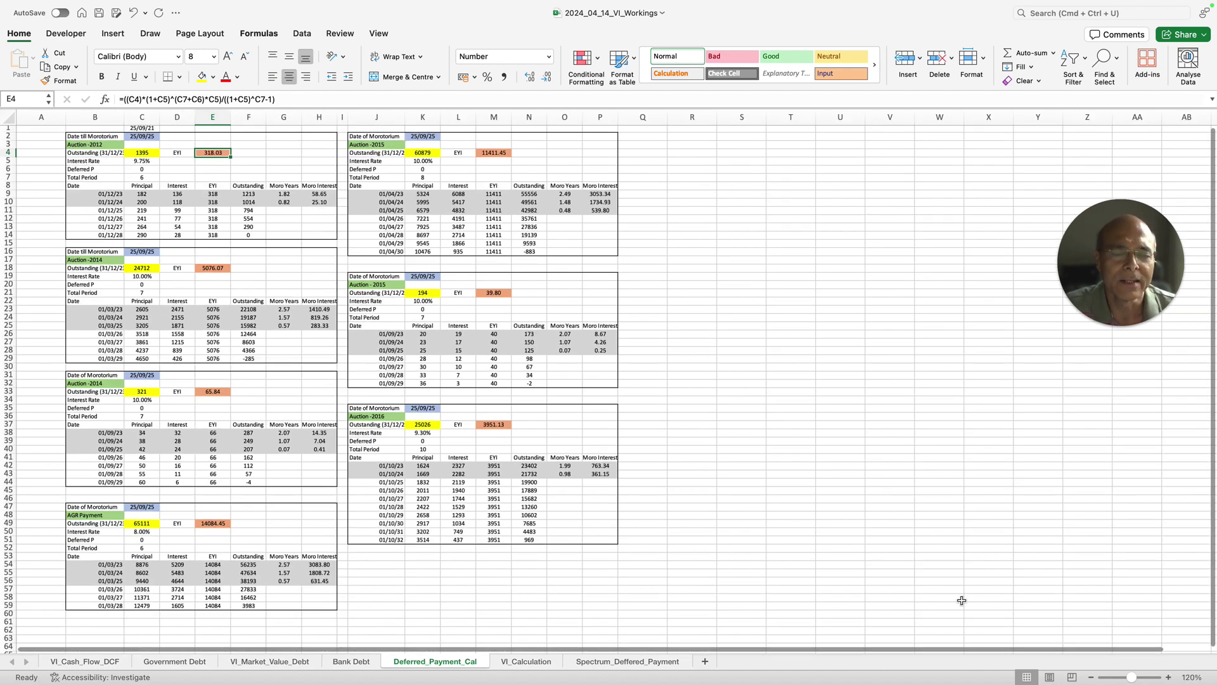
{"action": "scroll", "coordinate": [439, 325], "scroll_direction": "up", "scroll_amount": 1}
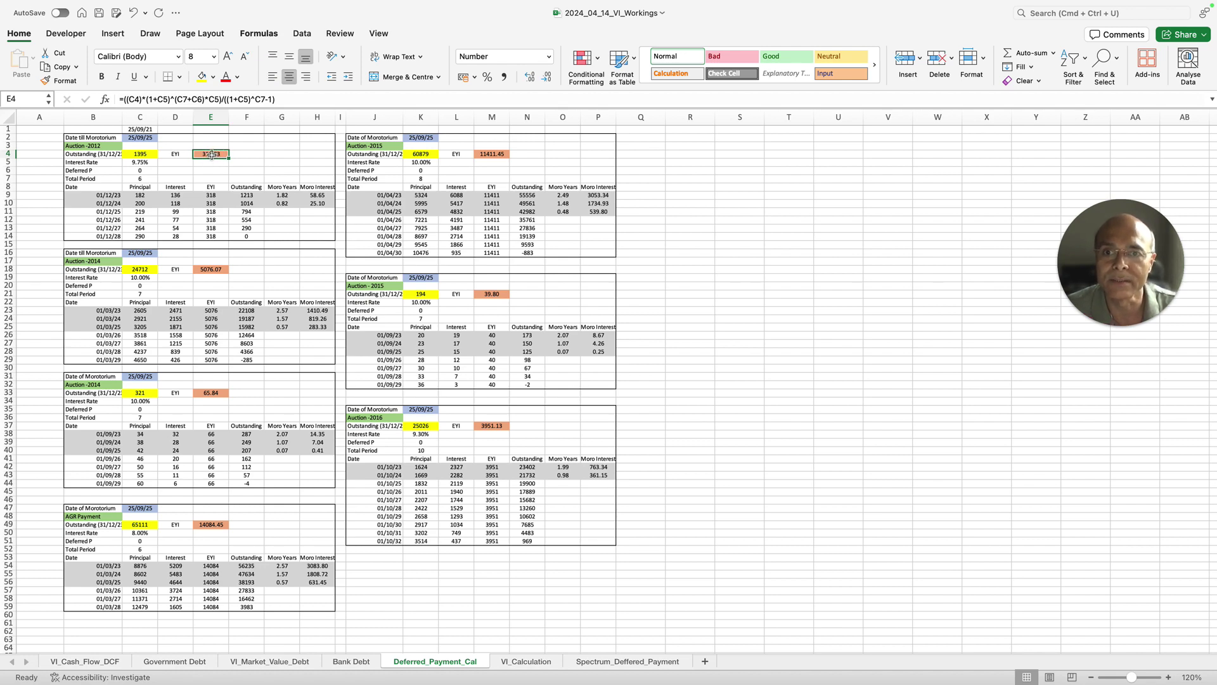
{"action": "left_click", "coordinate": [1168, 677]}
{"action": "left_click", "coordinate": [1168, 677]}
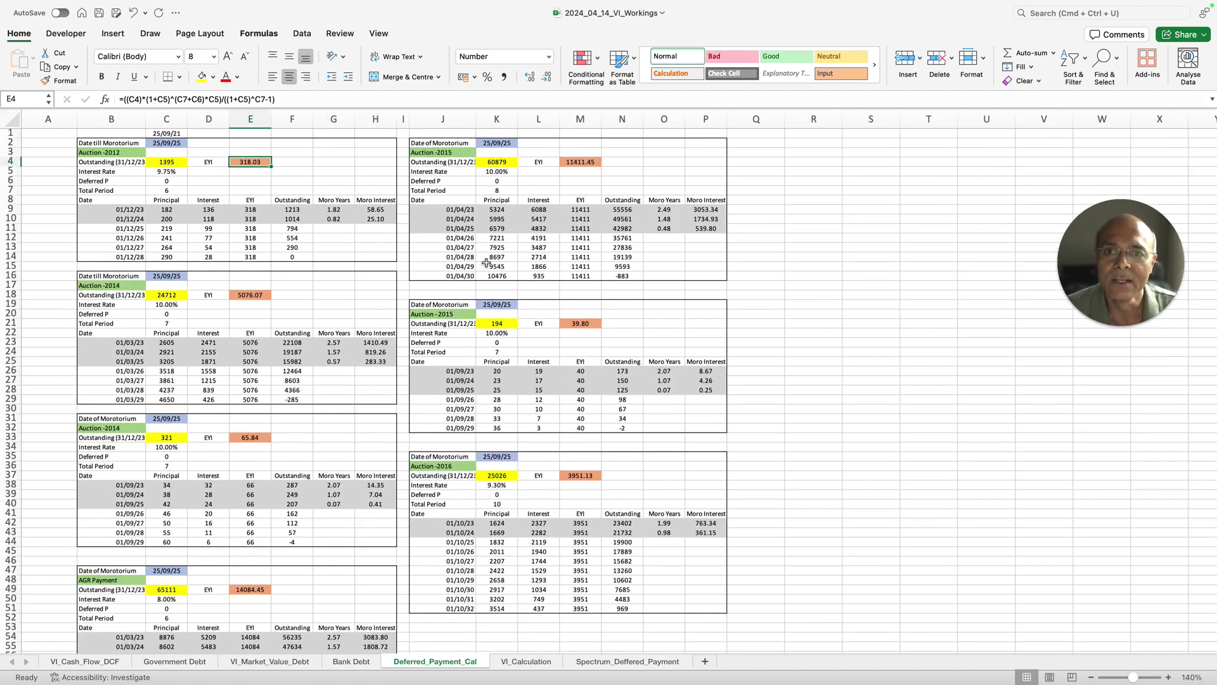
{"action": "scroll", "coordinate": [486, 263], "scroll_direction": "down", "scroll_amount": 3}
{"action": "scroll", "coordinate": [380, 222], "scroll_direction": "up", "scroll_amount": 3}
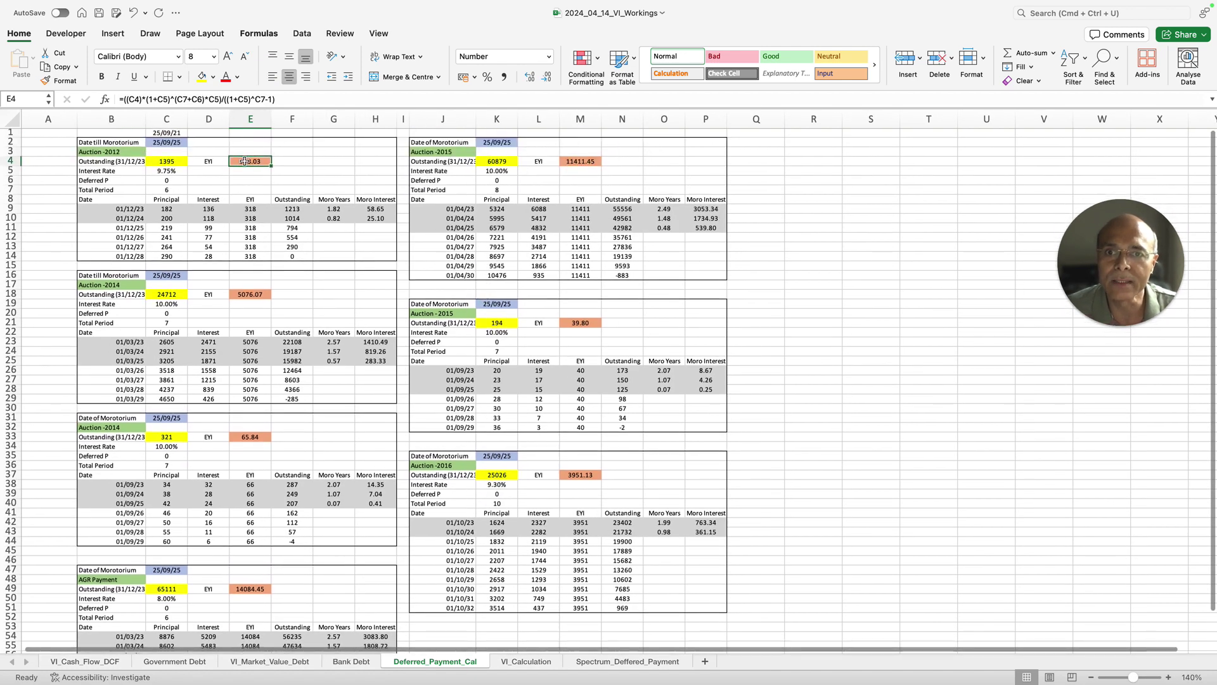
{"action": "left_click", "coordinate": [248, 295], "text": "super"}
{"action": "left_click", "coordinate": [257, 437], "text": "super"}
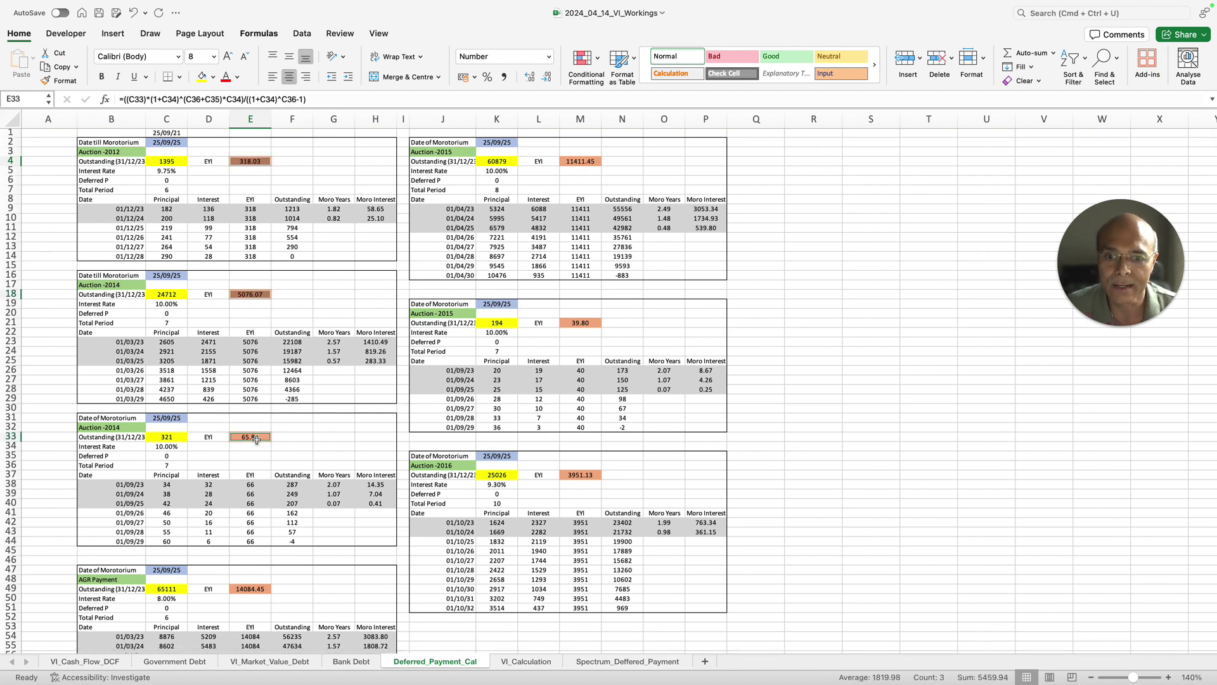
{"action": "left_click", "coordinate": [264, 588], "text": "super"}
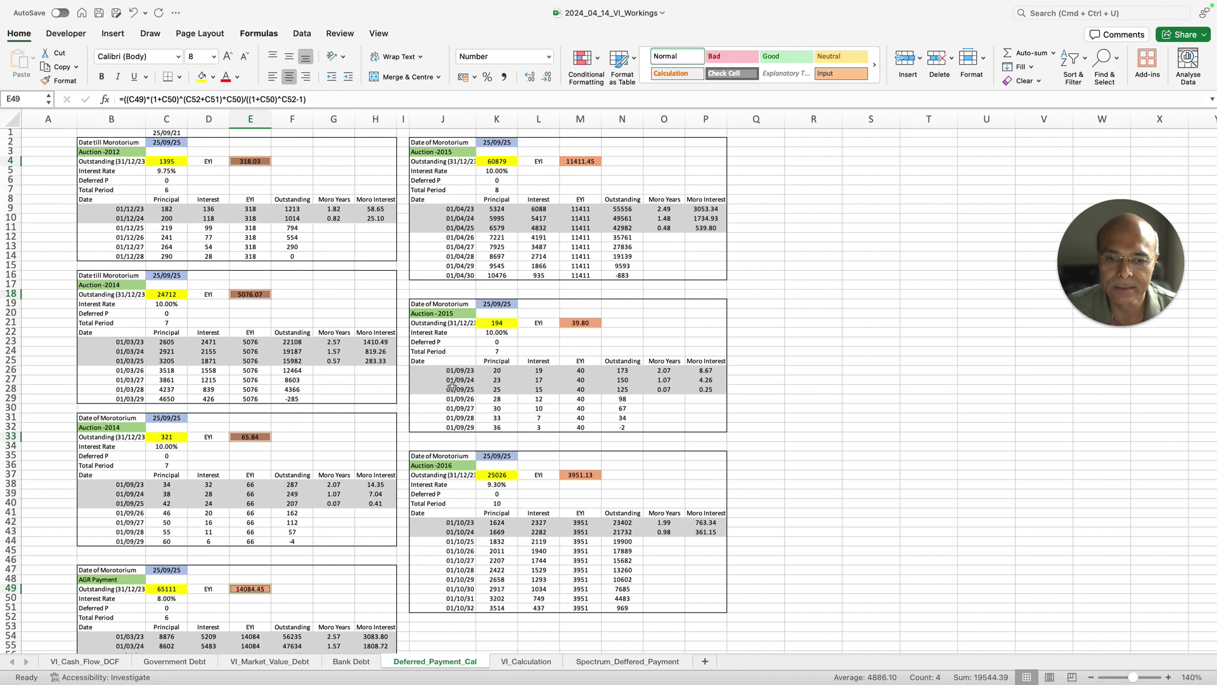
{"action": "left_click", "coordinate": [584, 163], "text": "super"}
{"action": "left_click", "coordinate": [582, 325], "text": "super"}
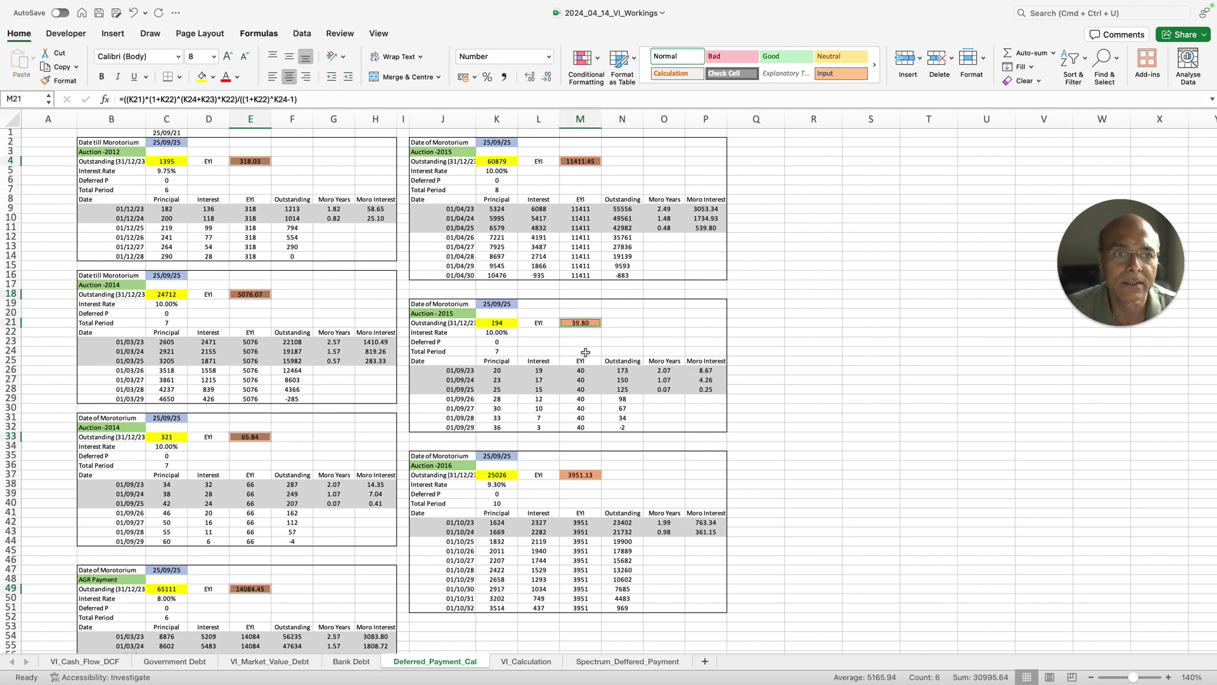
{"action": "left_click", "coordinate": [581, 475], "text": "super"}
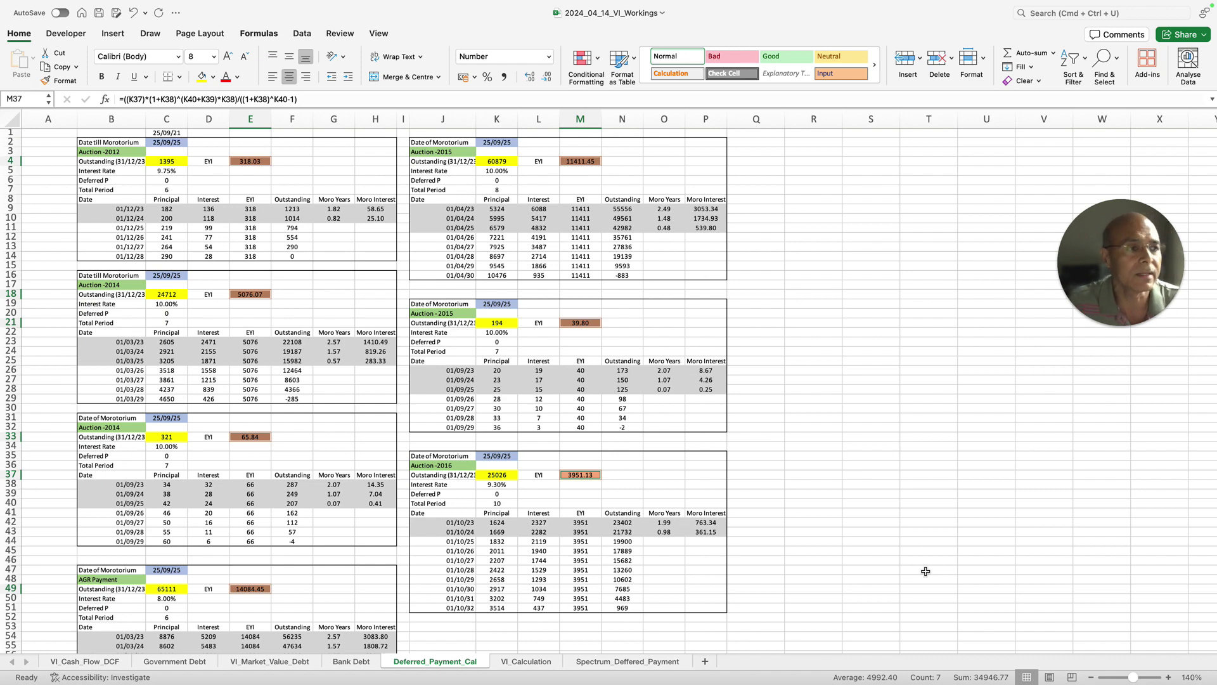
Review the auction and AGR payment schedules together with their moratorium dates, keeping the seven EYI cells selected
{"action": "scroll", "coordinate": [925, 571], "scroll_direction": "down", "scroll_amount": 4}
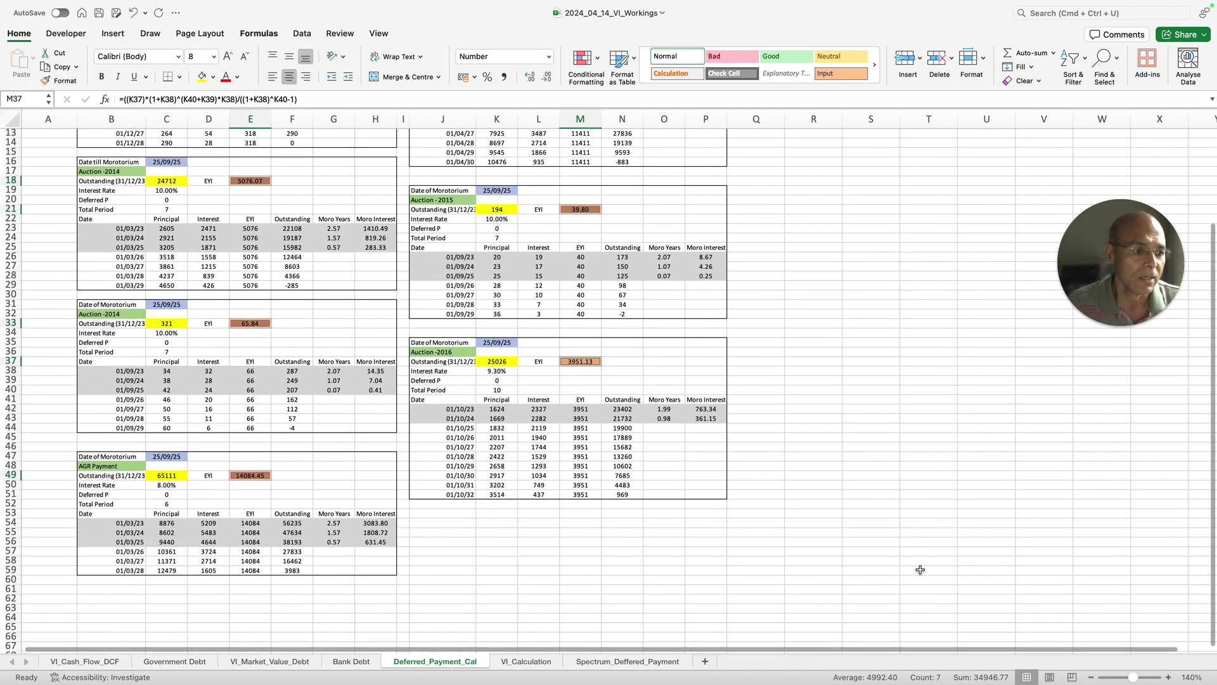
{"action": "scroll", "coordinate": [920, 570], "scroll_direction": "up", "scroll_amount": 2}
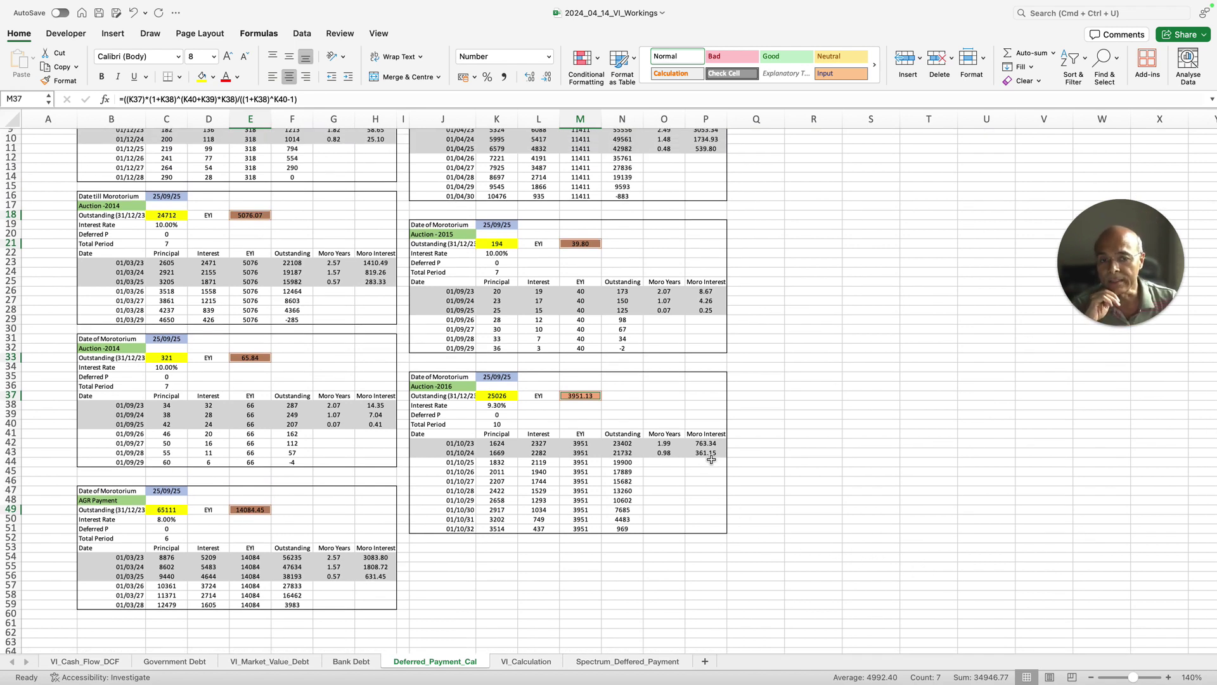
{"action": "scroll", "coordinate": [694, 474], "scroll_direction": "up", "scroll_amount": 1}
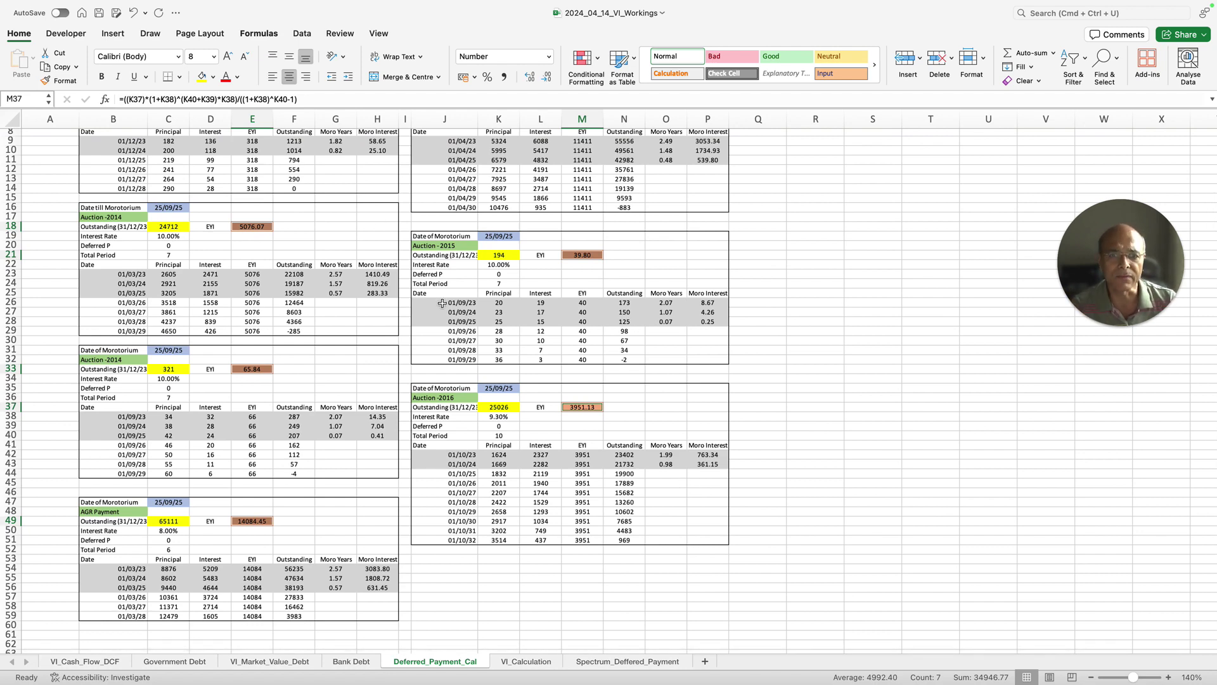
{"action": "scroll", "coordinate": [231, 295], "scroll_direction": "up", "scroll_amount": 3}
{"action": "scroll", "coordinate": [173, 192], "scroll_direction": "down", "scroll_amount": 1}
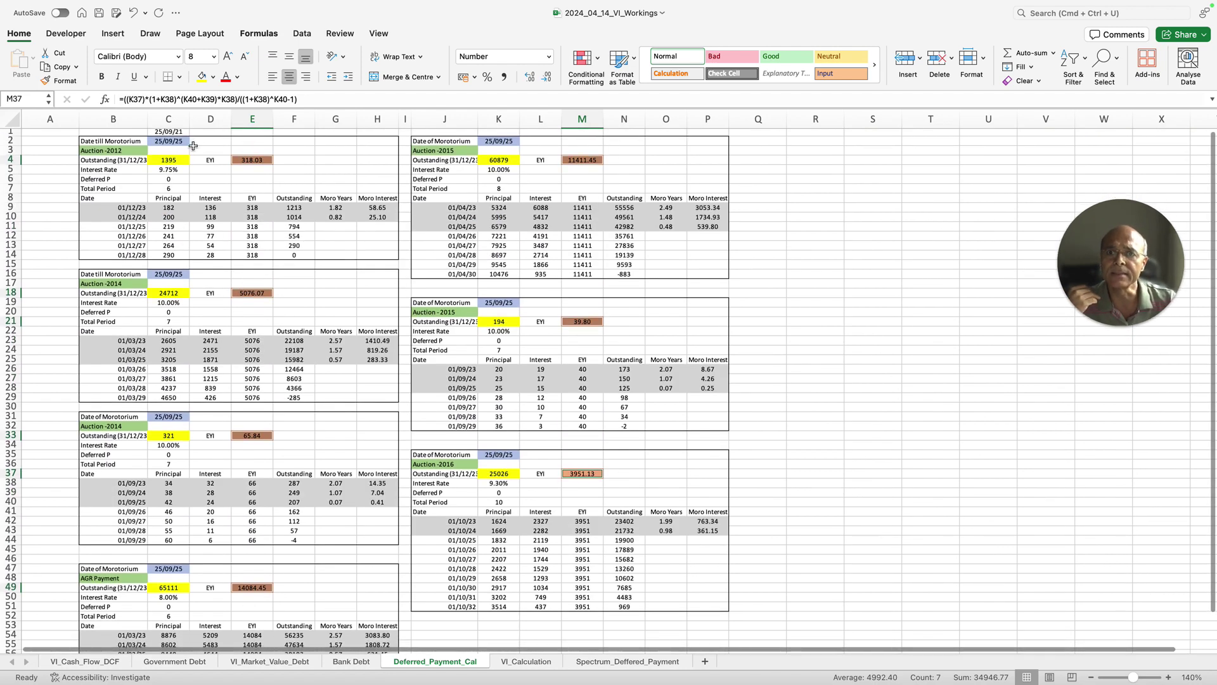
{"action": "scroll", "coordinate": [191, 149], "scroll_direction": "up", "scroll_amount": 1}
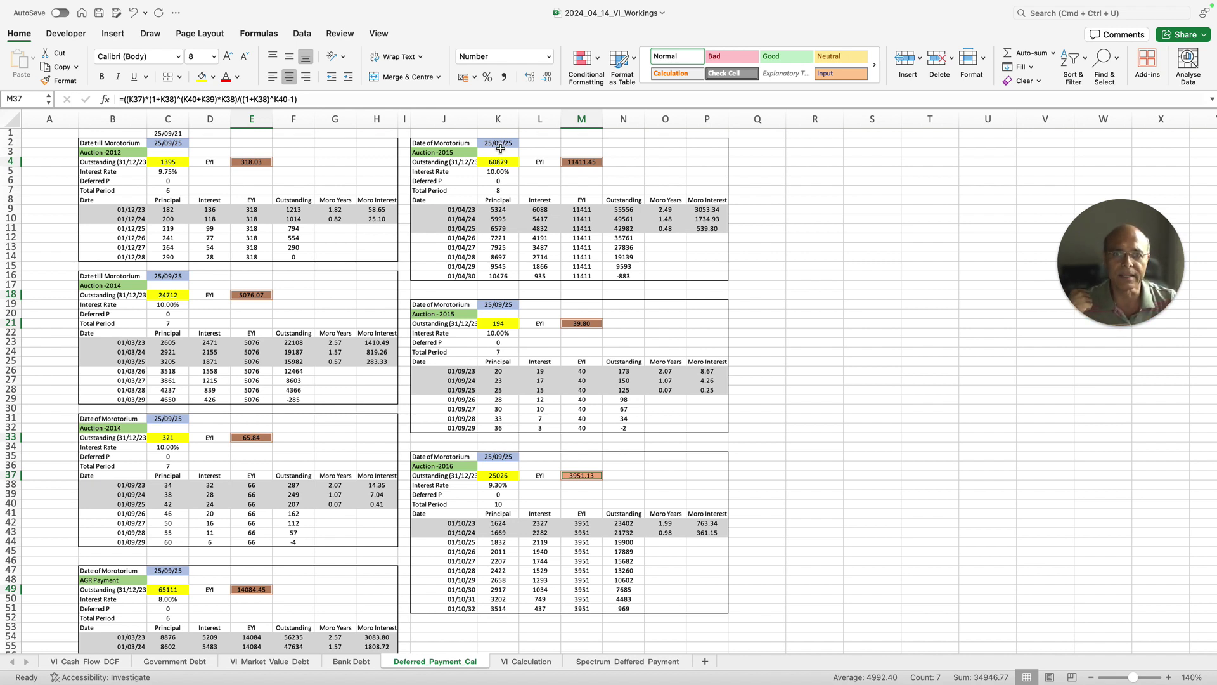
Switch to the Mobile_Financial_Analysis workbook and select Gross Revenue cells T21:W21 on the Vodafone_KPI sheet to total four quarters
{"action": "key", "text": "ctrl+Up"}
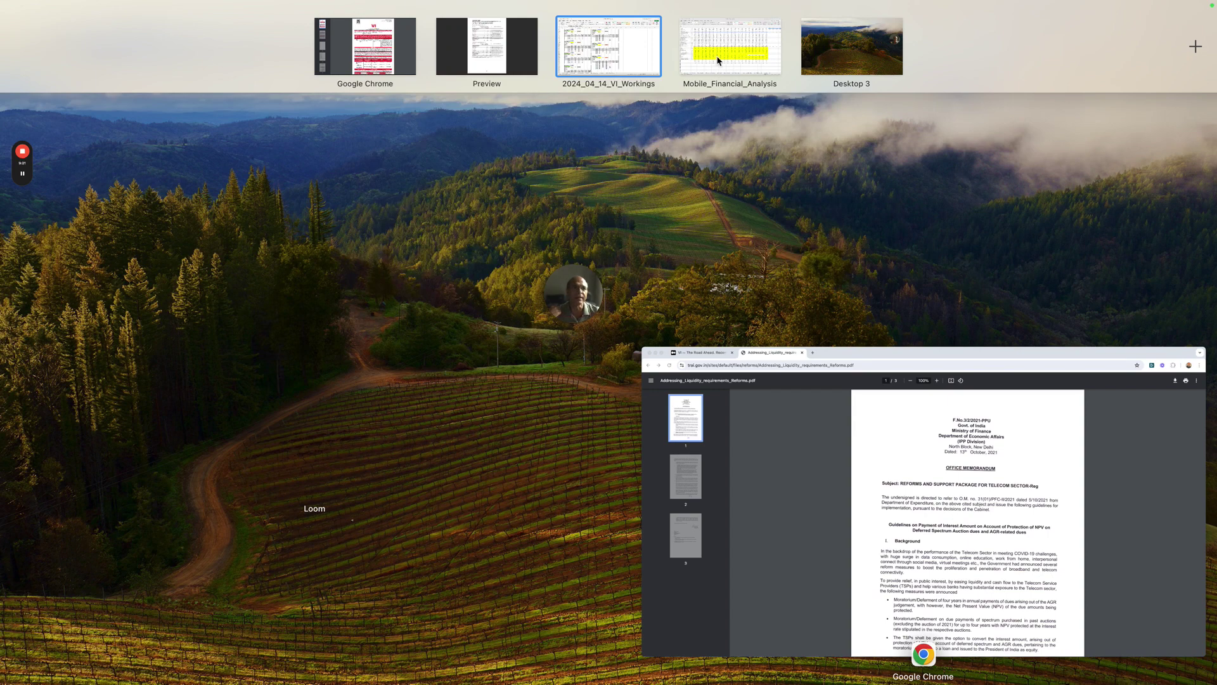
{"action": "key", "text": "ctrl+Right"}
{"action": "scroll", "coordinate": [927, 282], "scroll_direction": "right", "scroll_amount": 1}
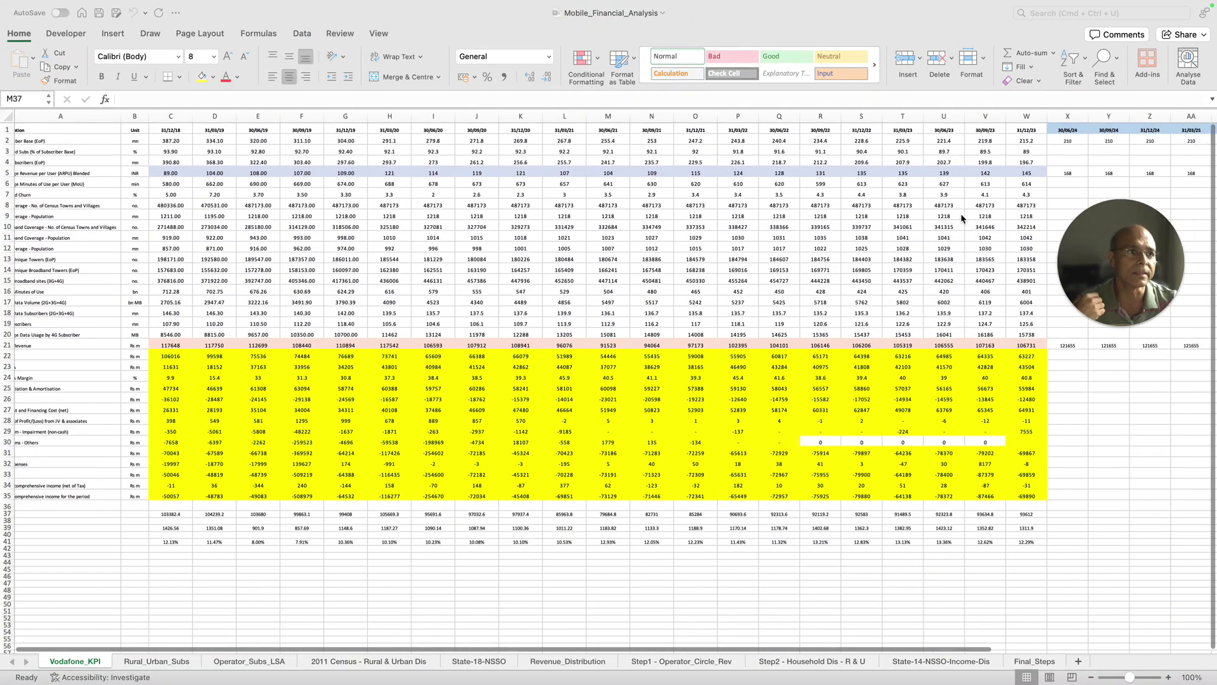
{"action": "scroll", "coordinate": [358, 315], "scroll_direction": "left", "scroll_amount": 1}
{"action": "scroll", "coordinate": [358, 314], "scroll_direction": "down", "scroll_amount": 1}
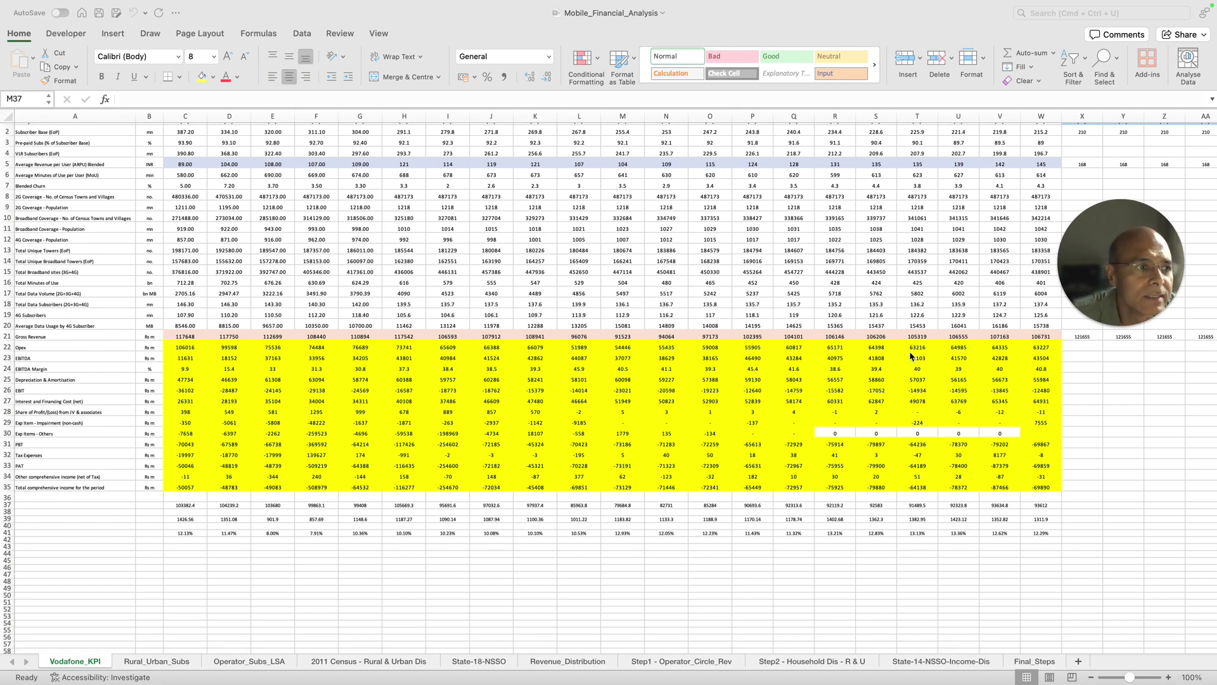
{"action": "scroll", "coordinate": [913, 353], "scroll_direction": "left", "scroll_amount": 1}
{"action": "key", "text": "super+Tab"}
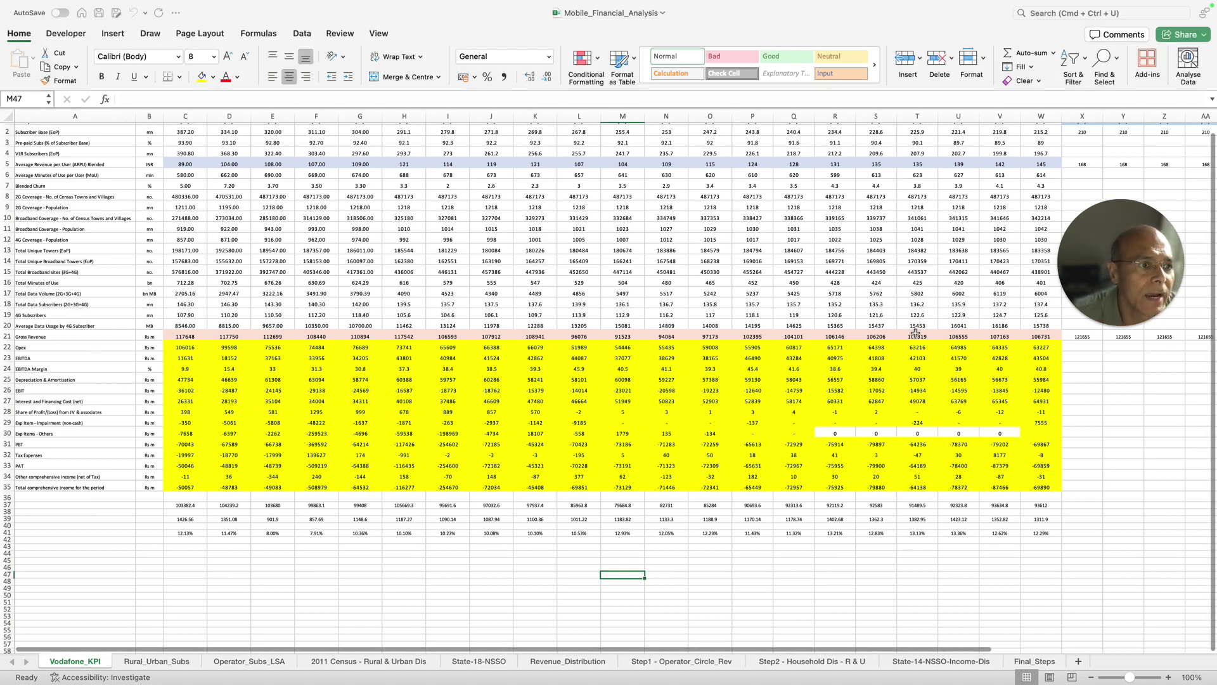
{"action": "left_click_drag", "start_coordinate": [915, 334], "coordinate": [1040, 336]}
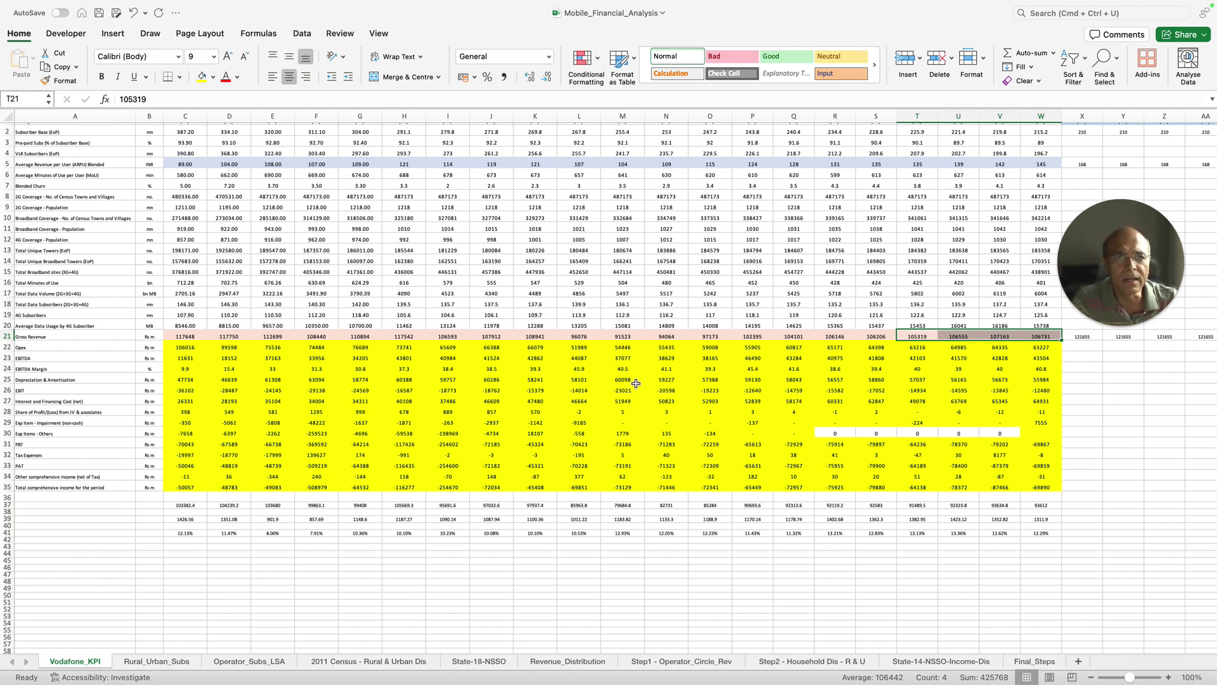
Return to the 2024_04_14_VI_Workings workbook and clear the seven-cell EYI selection on the Deferred_Payment_Cal sheet
{"action": "key", "text": "ctrl+Up"}
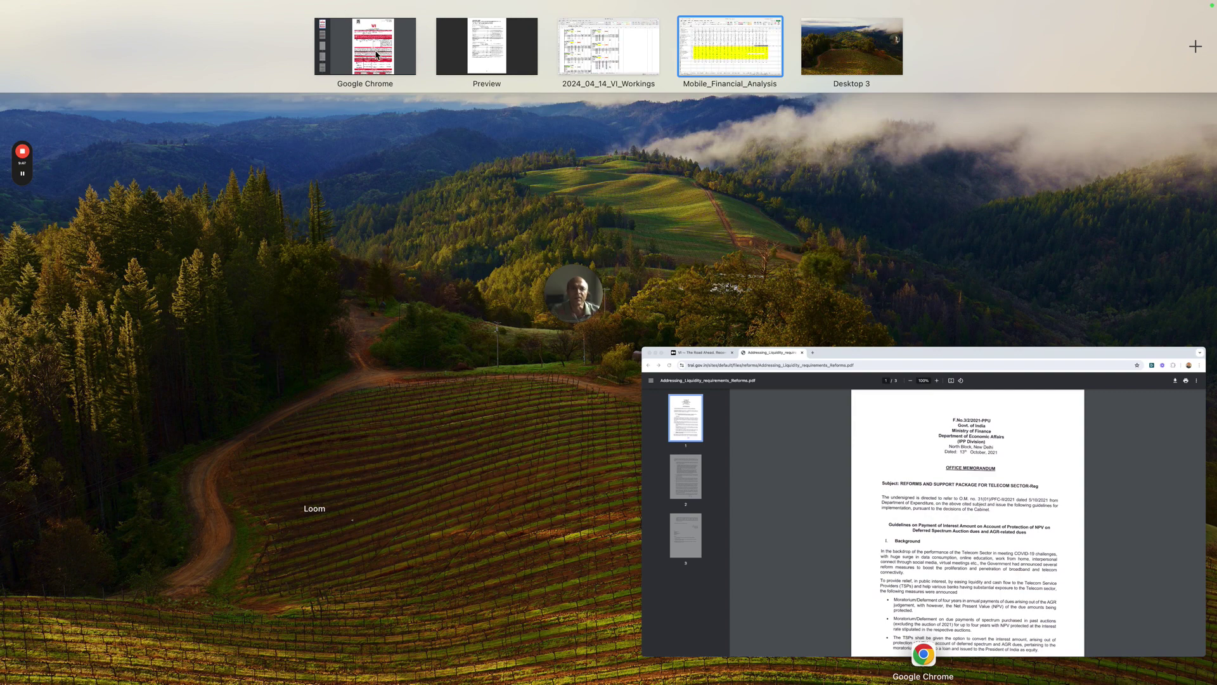
{"action": "left_click", "coordinate": [588, 57]}
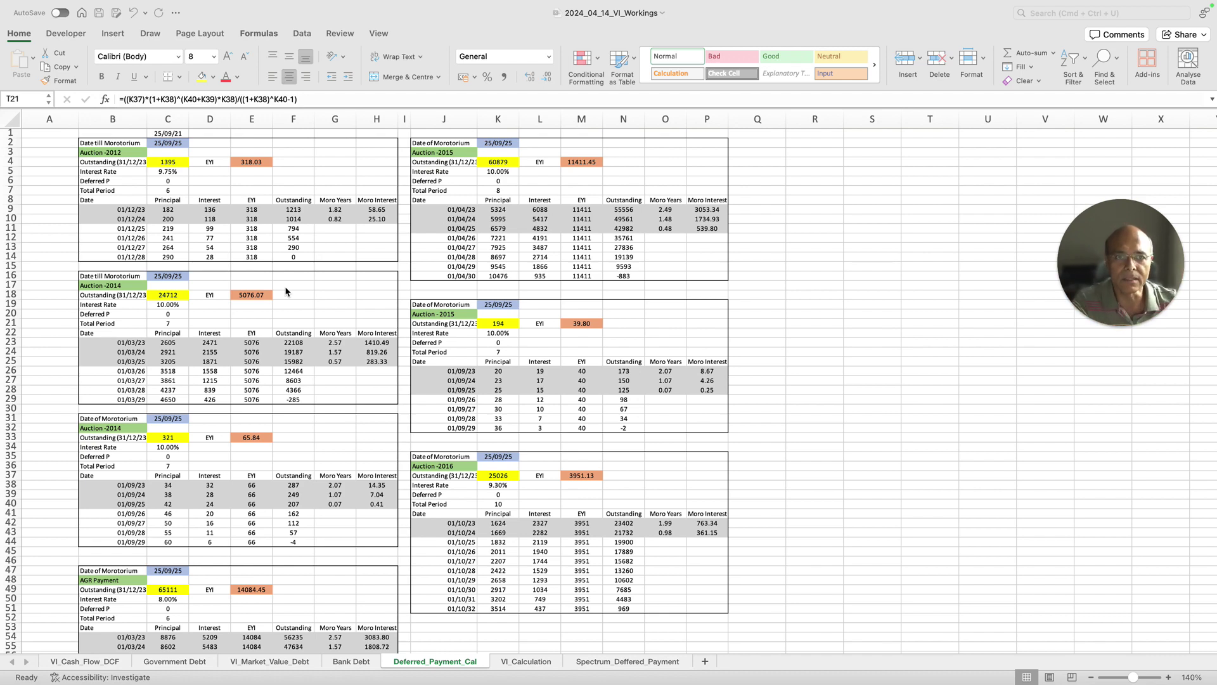
{"action": "key", "text": "super+Tab"}
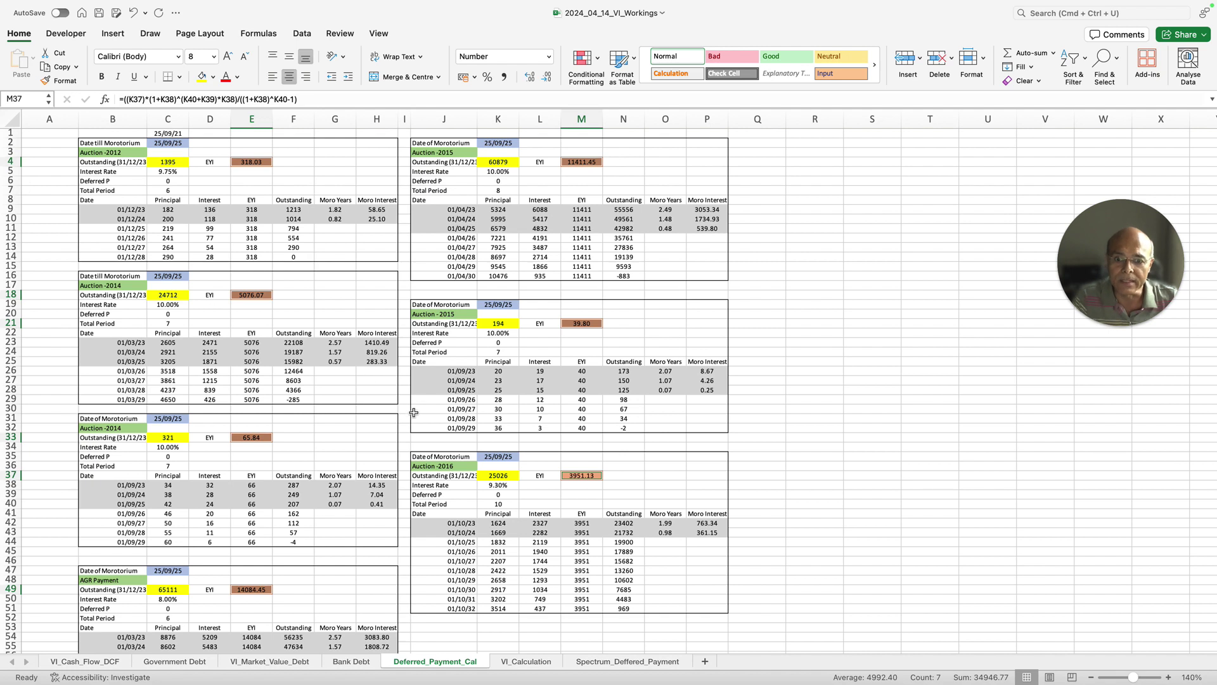
{"action": "left_click", "coordinate": [382, 380]}
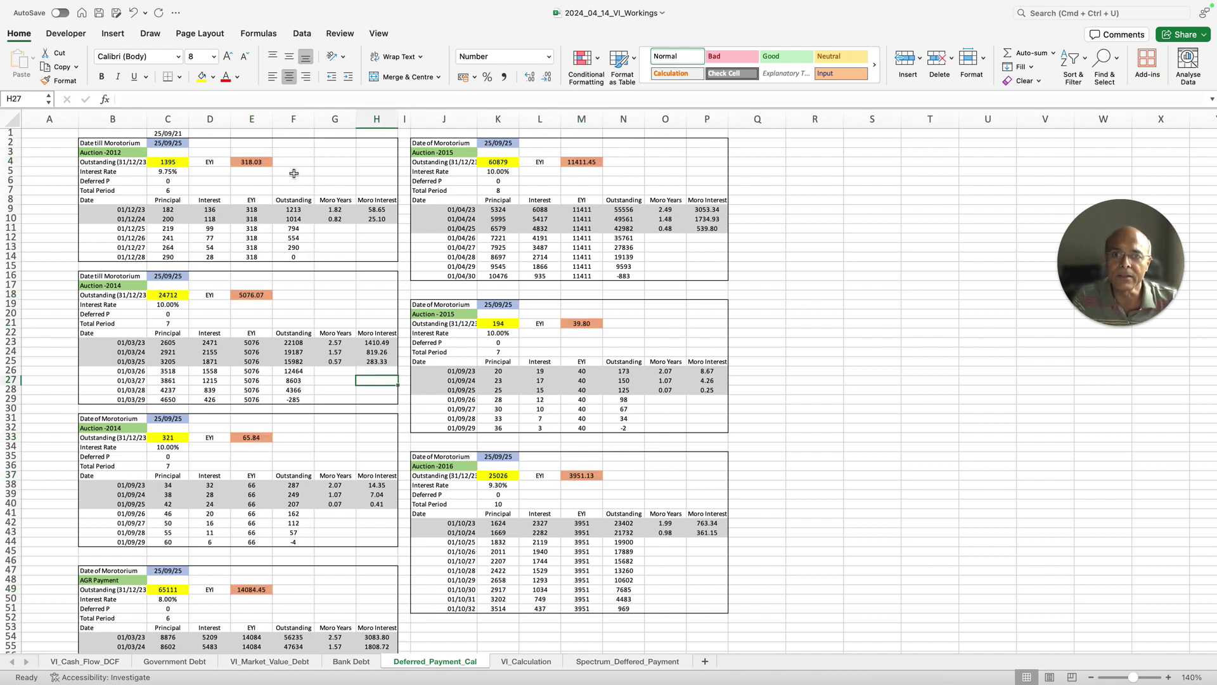
Total the six spectrum auction EYI cells E4, E18, E33, M4, M21 and M37, and inspect the AGR payment's EYI in E49 separately
{"action": "left_click", "coordinate": [259, 163]}
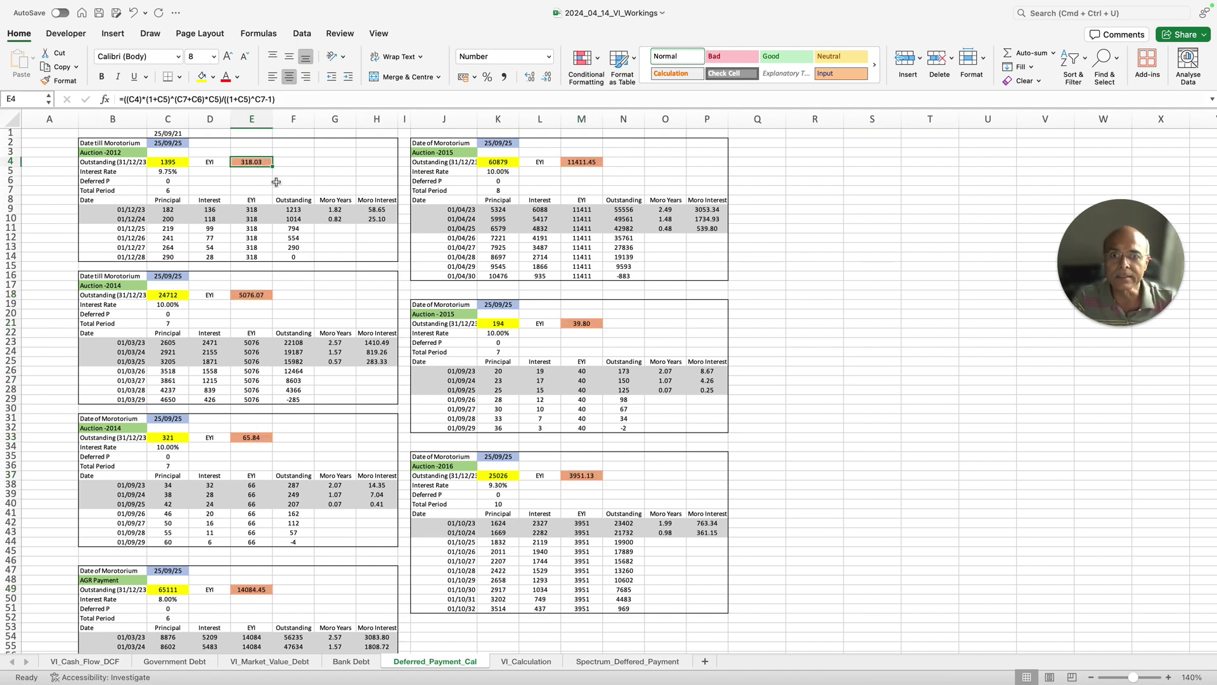
{"action": "left_click", "coordinate": [260, 295], "text": "super"}
{"action": "left_click", "coordinate": [258, 439], "text": "super"}
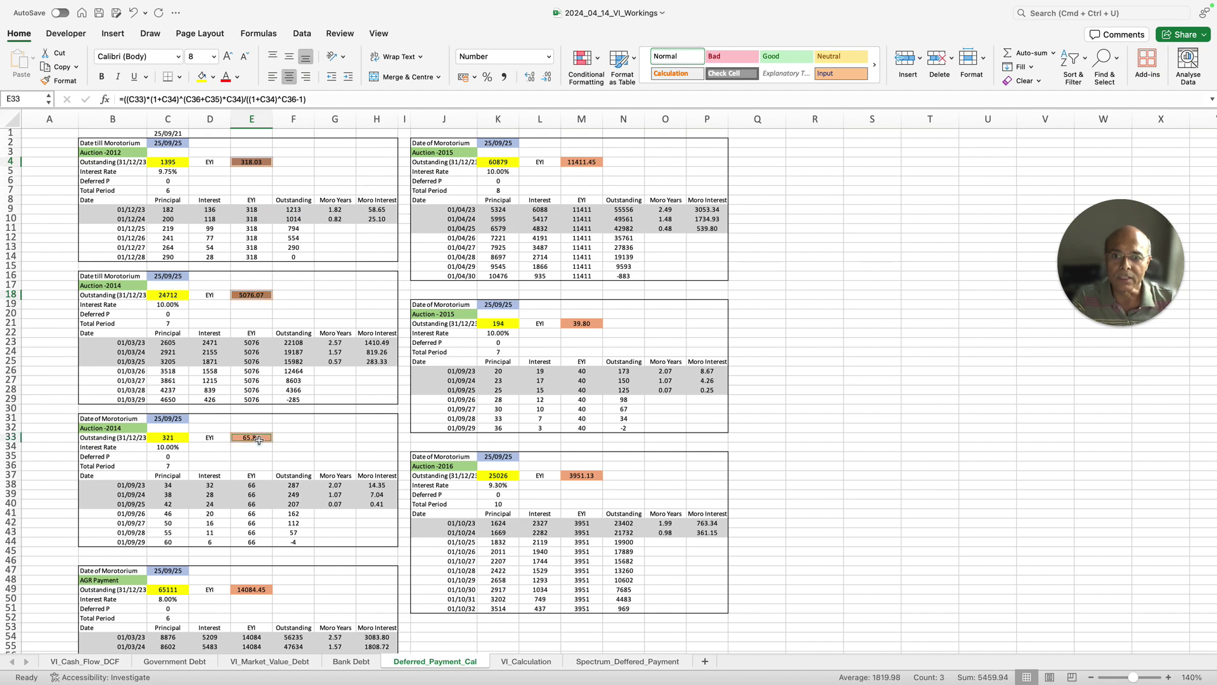
{"action": "left_click", "coordinate": [587, 161], "text": "super"}
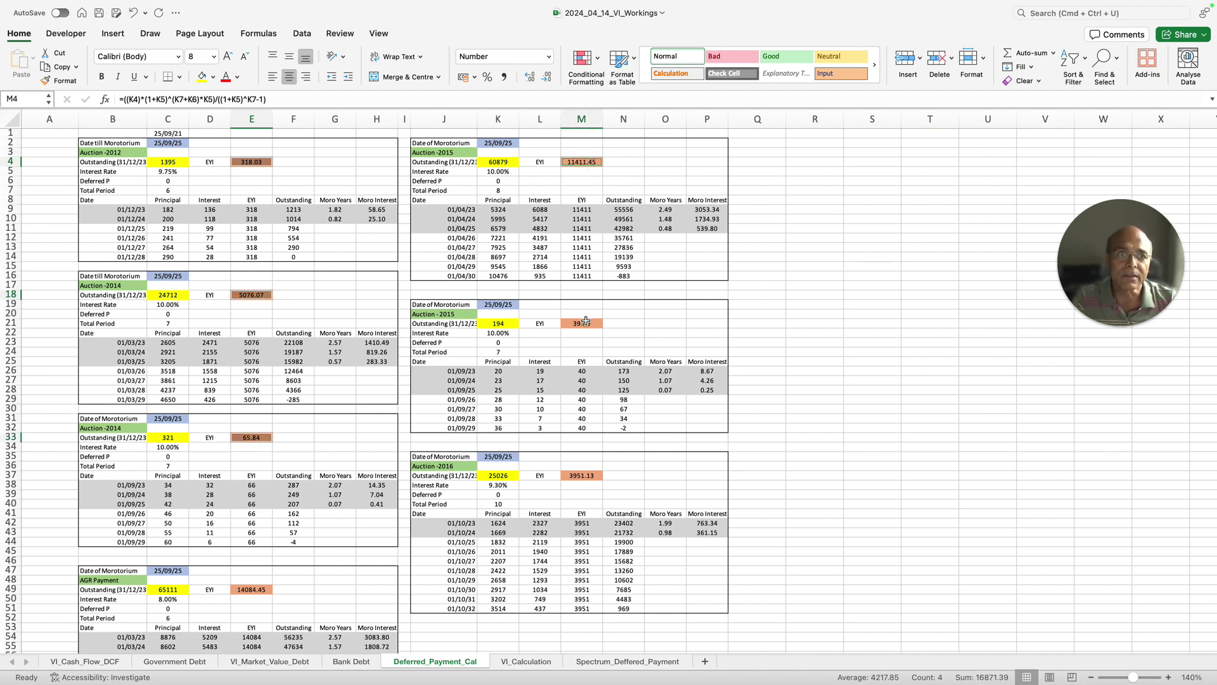
{"action": "left_click", "coordinate": [585, 322], "text": "super"}
{"action": "left_click", "coordinate": [589, 474], "text": "super"}
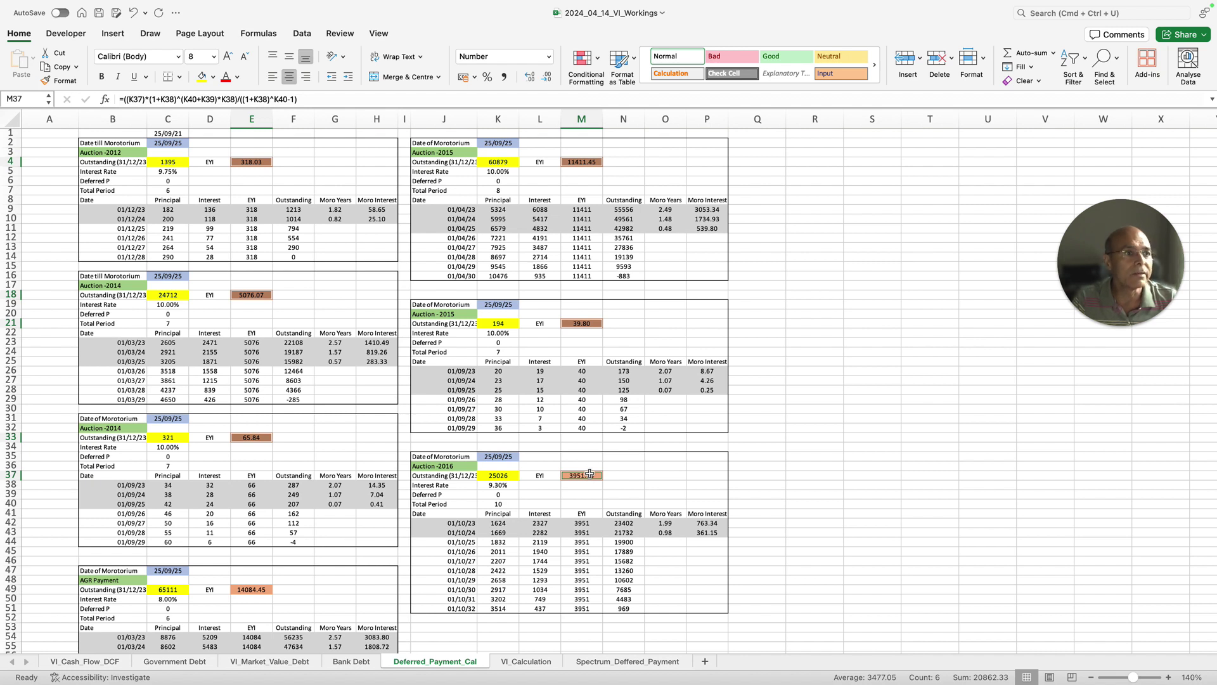
{"action": "left_click", "coordinate": [257, 590]}
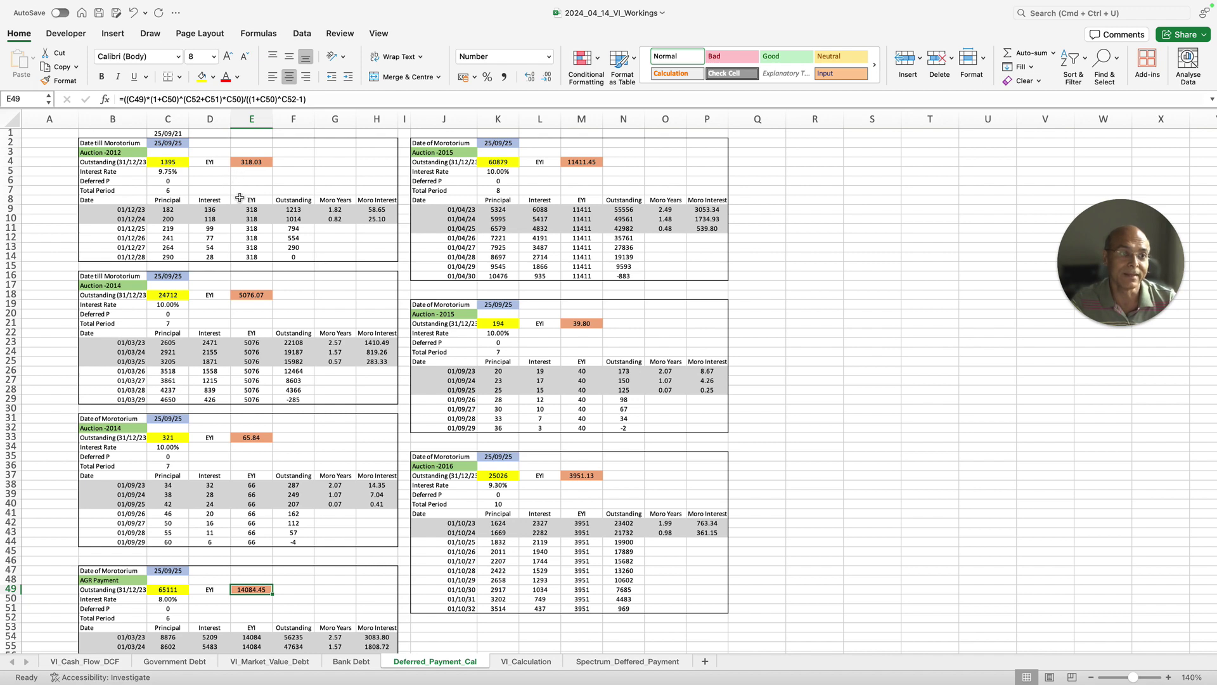
On the Government Debt sheet, total the spectrum auction dues for March 2023 in D19:D26 and for December 2023 in D36:D43
{"action": "left_click", "coordinate": [189, 661]}
{"action": "scroll", "coordinate": [340, 294], "scroll_direction": "up", "scroll_amount": 3}
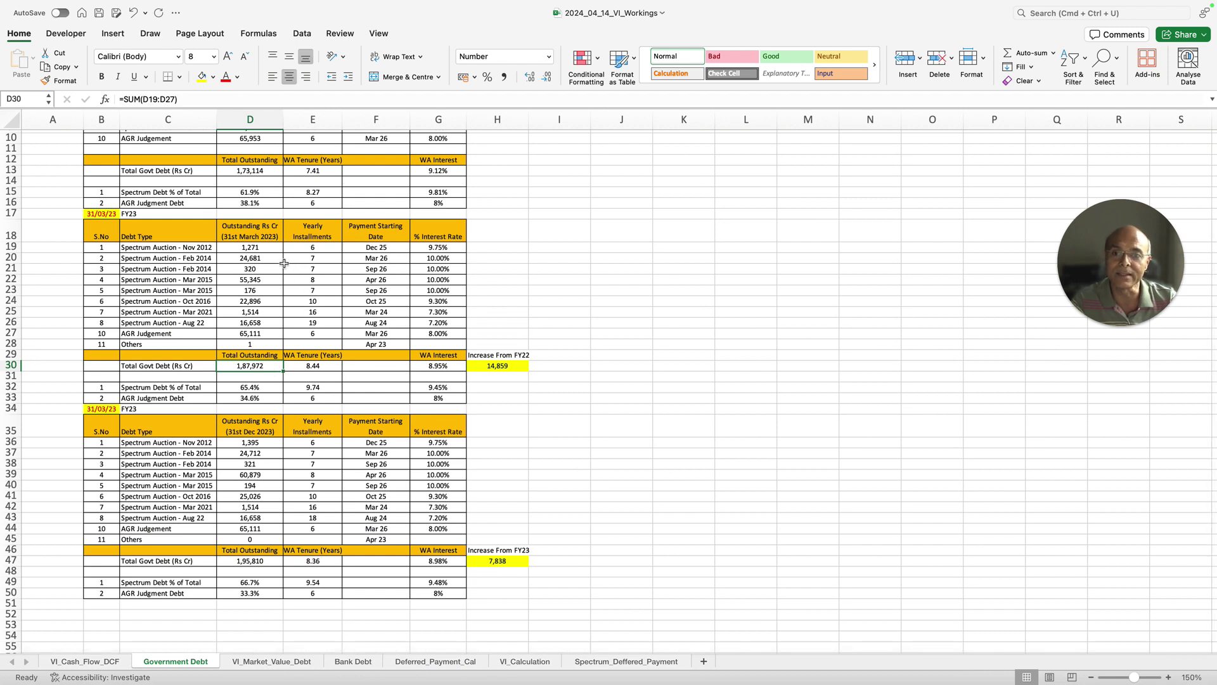
{"action": "left_click_drag", "start_coordinate": [254, 247], "coordinate": [253, 320]}
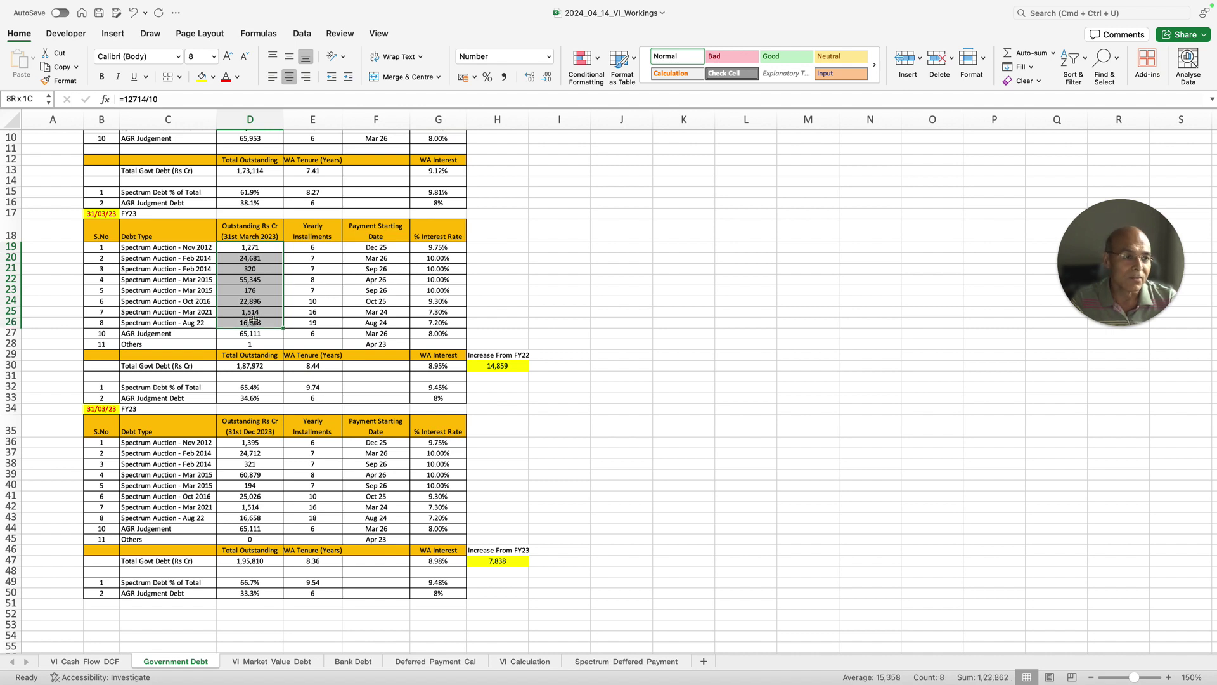
{"action": "left_click_drag", "start_coordinate": [254, 320], "coordinate": [253, 320]}
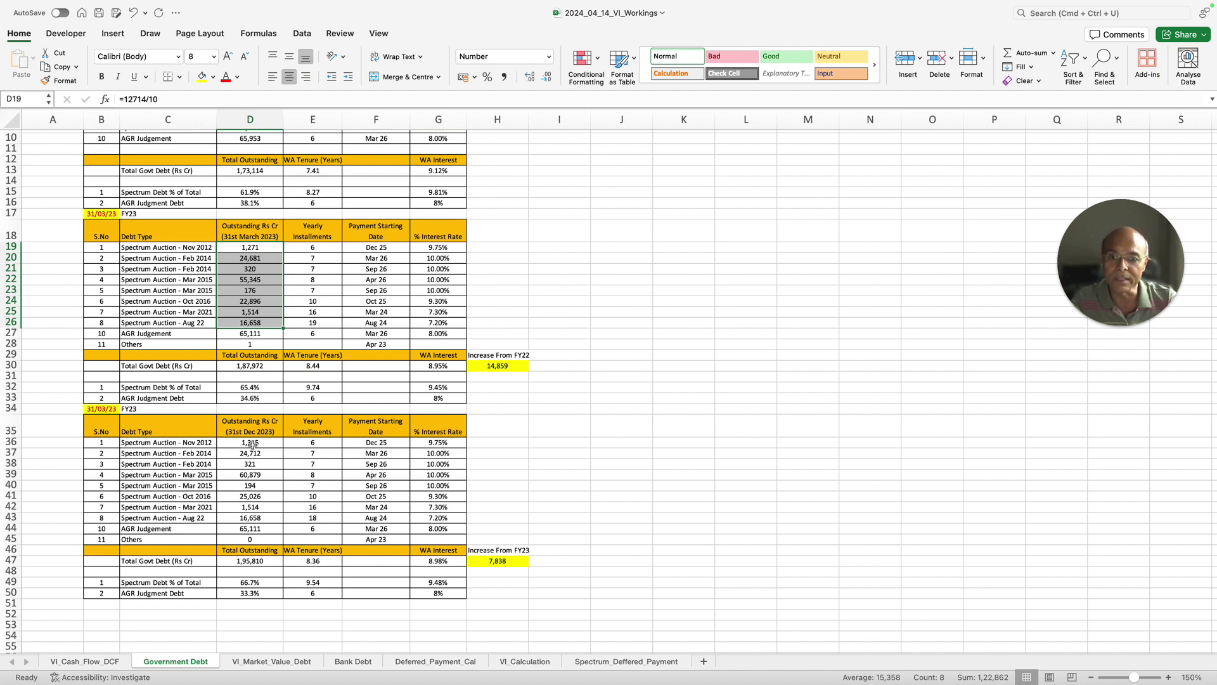
{"action": "left_click_drag", "start_coordinate": [253, 442], "coordinate": [255, 515]}
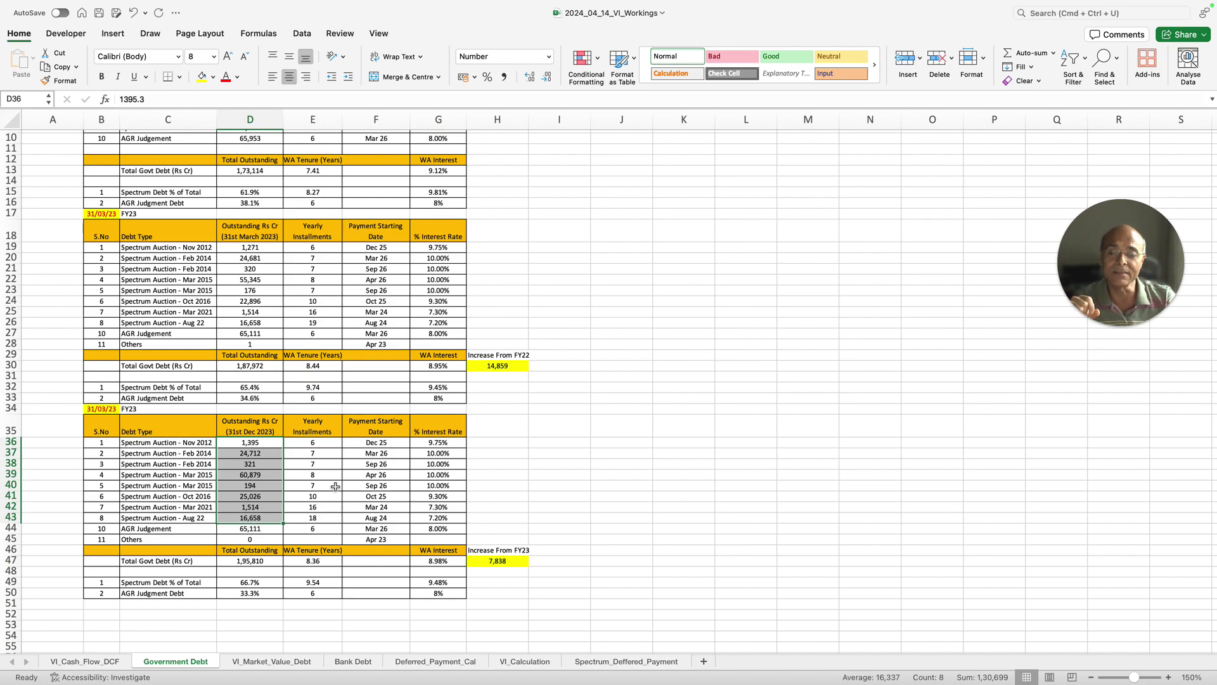
Check the VI_Market_Value_Debt sheet briefly and inspect the AGR outstanding amount in C49 of the Deferred_Payment_Cal sheet
{"action": "key", "text": "ctrl+Up"}
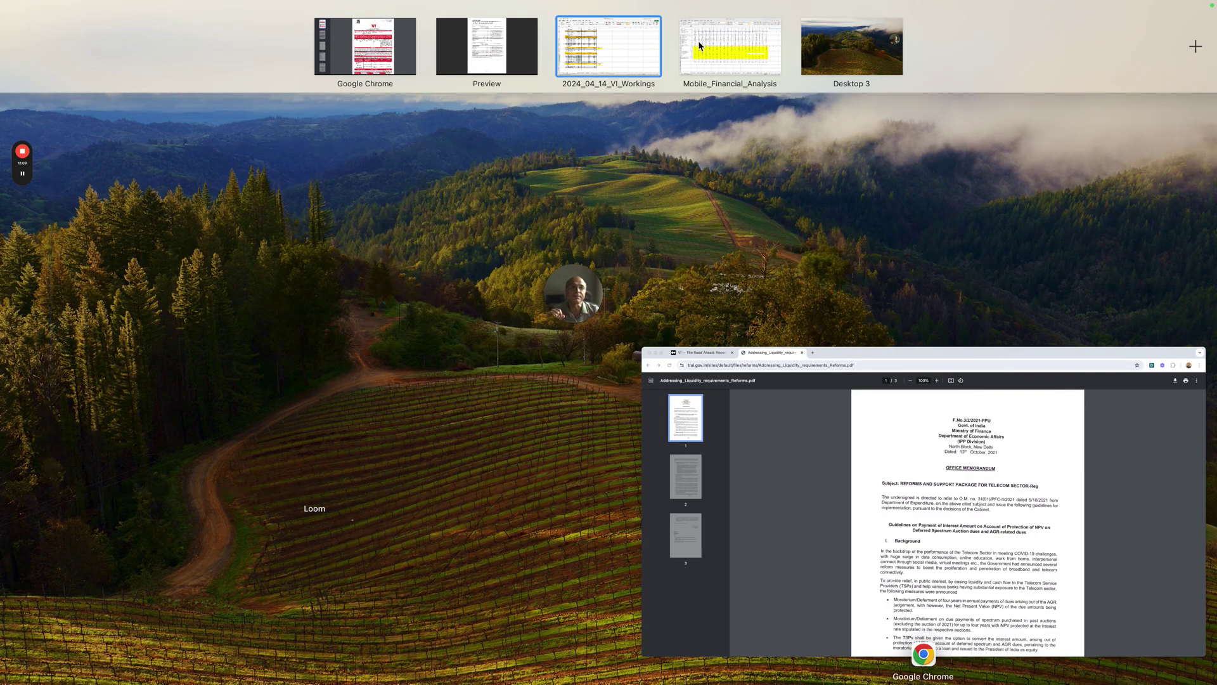
{"action": "left_click", "coordinate": [566, 61]}
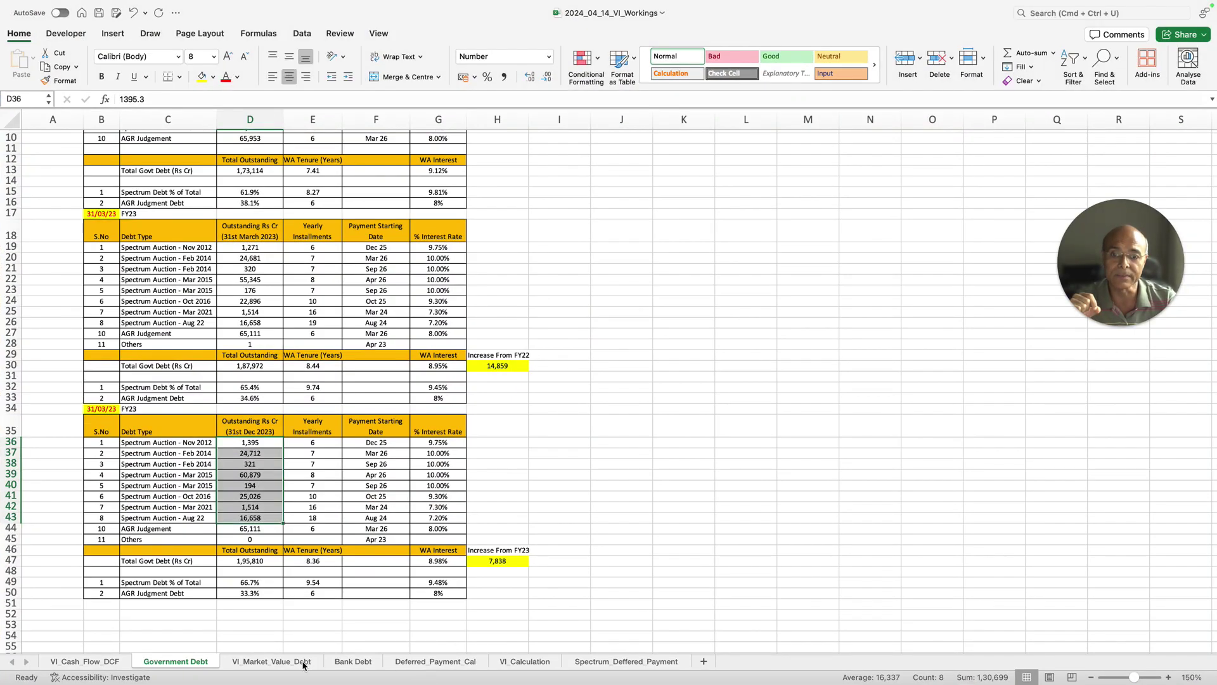
{"action": "left_click", "coordinate": [299, 661]}
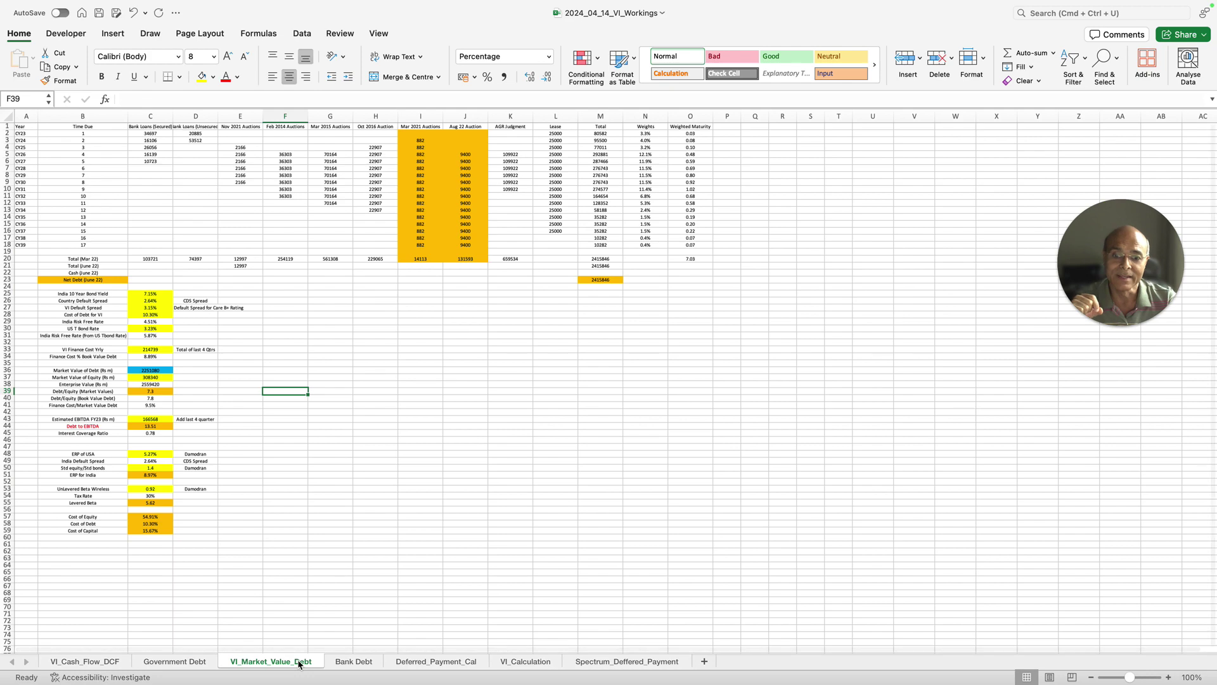
{"action": "left_click", "coordinate": [454, 663]}
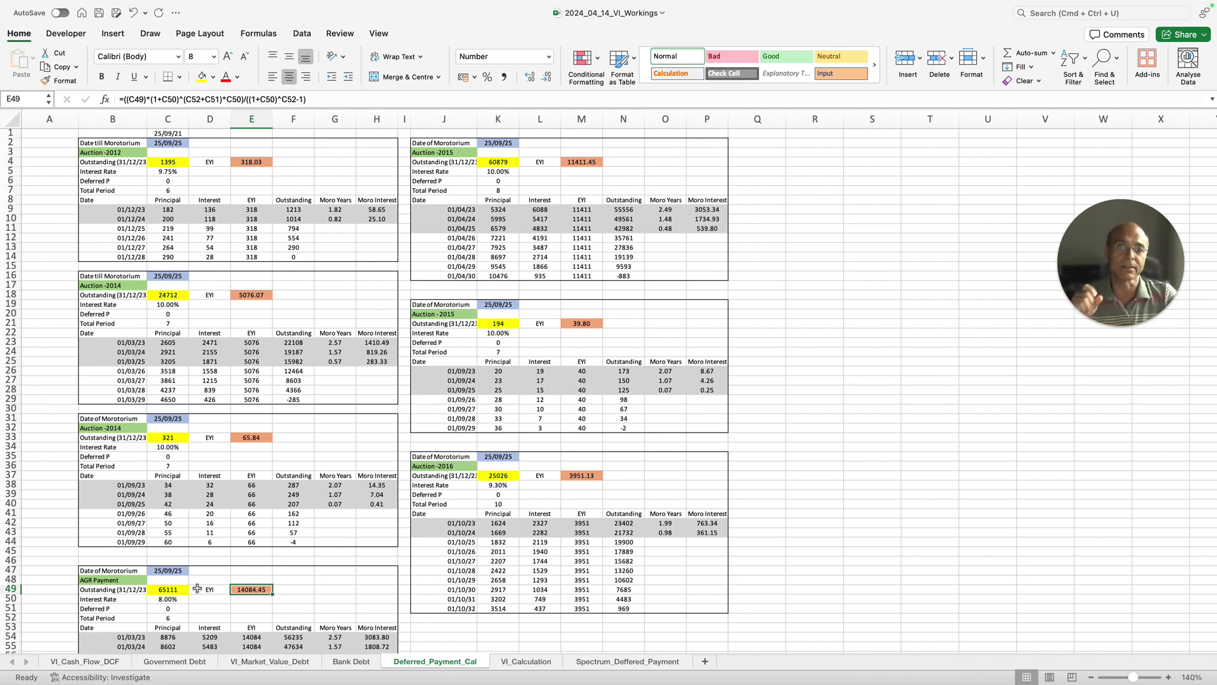
{"action": "left_click", "coordinate": [156, 588]}
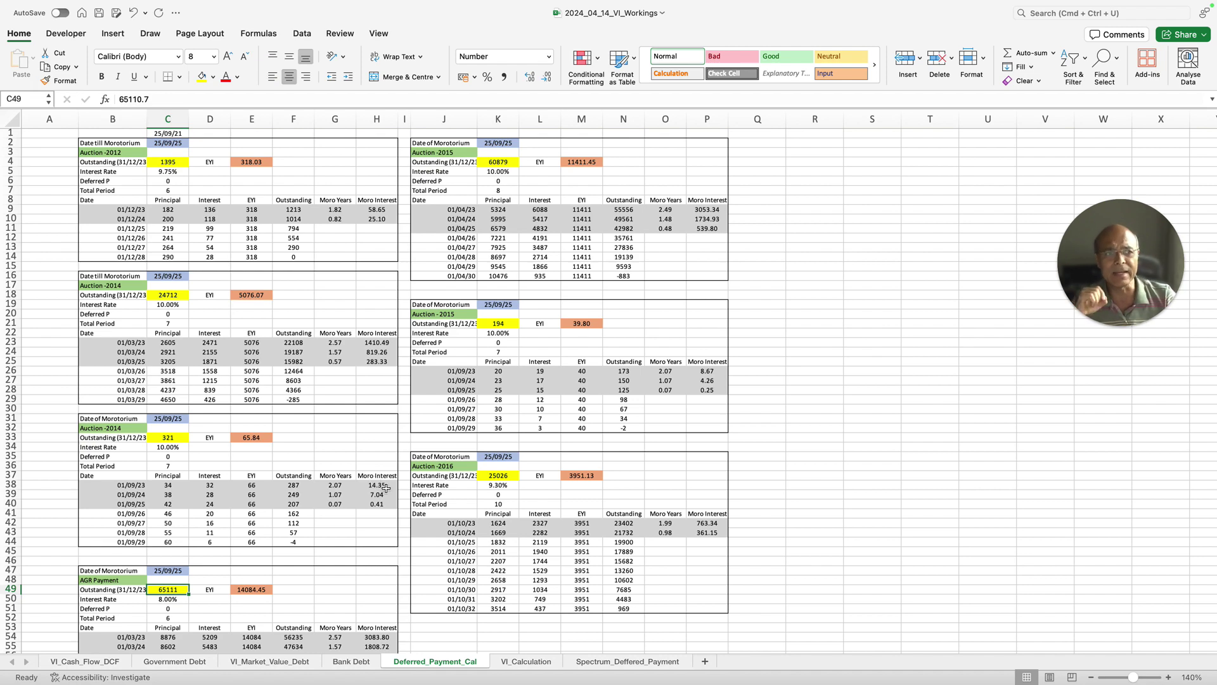
{"action": "scroll", "coordinate": [385, 488], "scroll_direction": "right", "scroll_amount": 5}
{"action": "scroll", "coordinate": [387, 489], "scroll_direction": "left", "scroll_amount": 4}
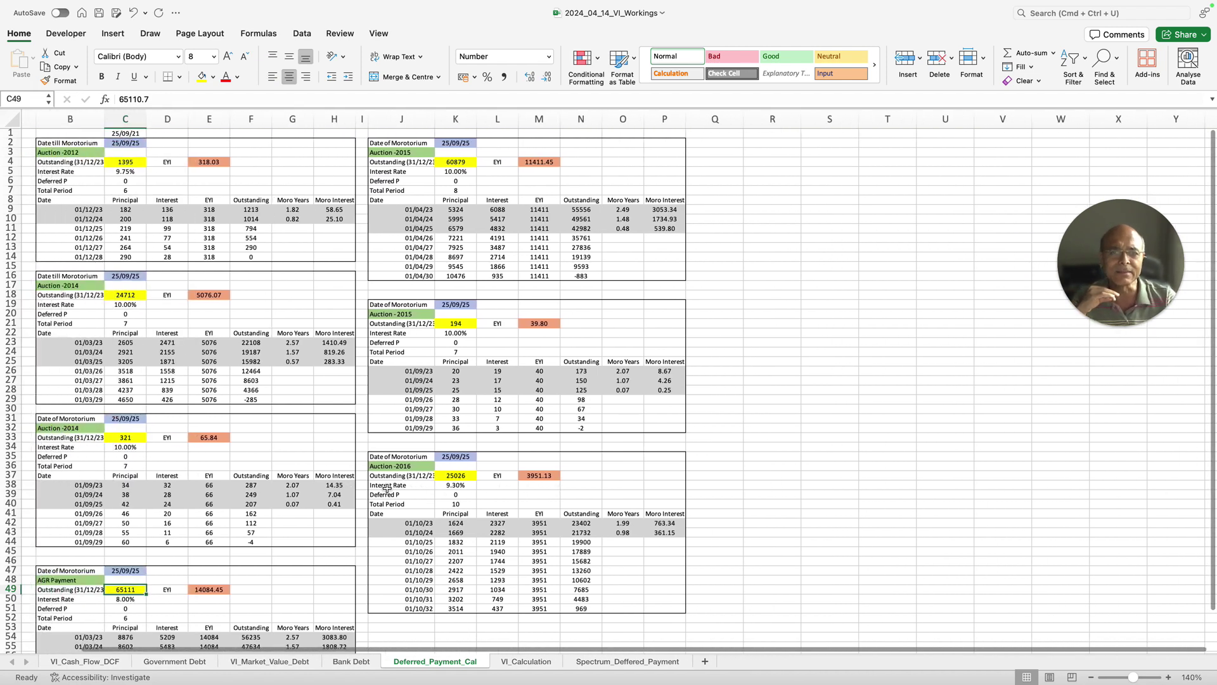
{"action": "scroll", "coordinate": [387, 489], "scroll_direction": "left", "scroll_amount": 2}
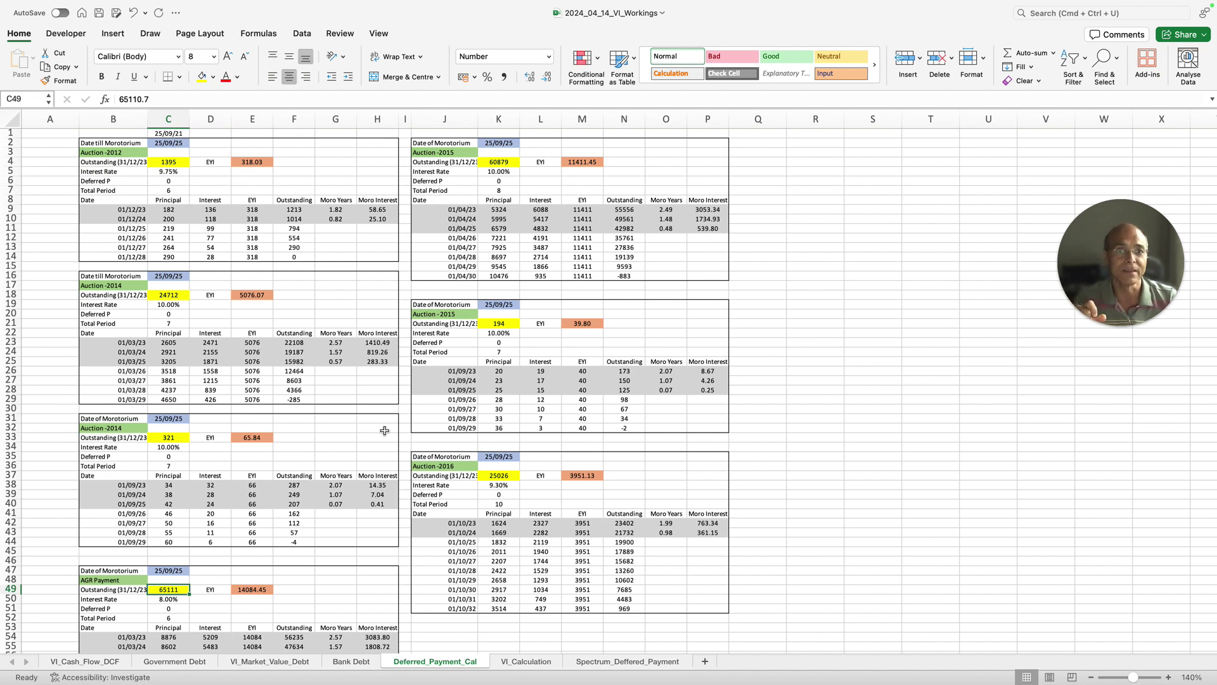
Switch to Chrome and open the Streamlit spectrum maps app in a new tab
{"action": "key", "text": "ctrl+Up"}
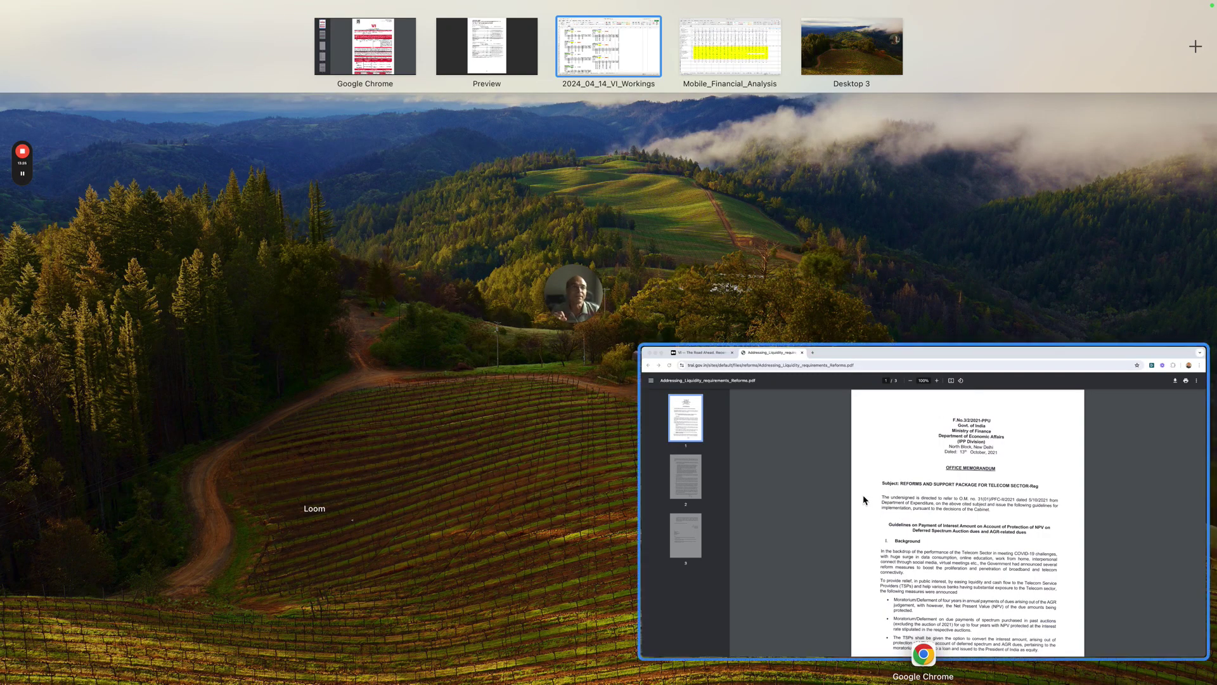
{"action": "left_click", "coordinate": [827, 491]}
{"action": "left_click", "coordinate": [369, 29]}
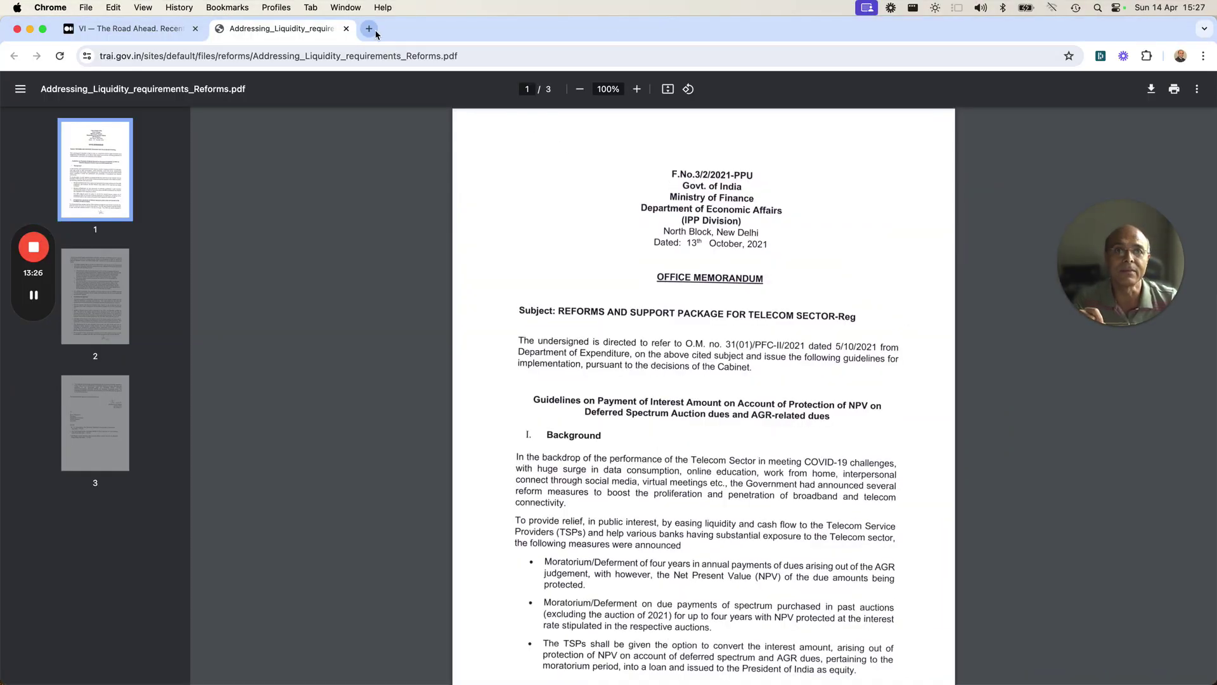
{"action": "type", "text": "p"}
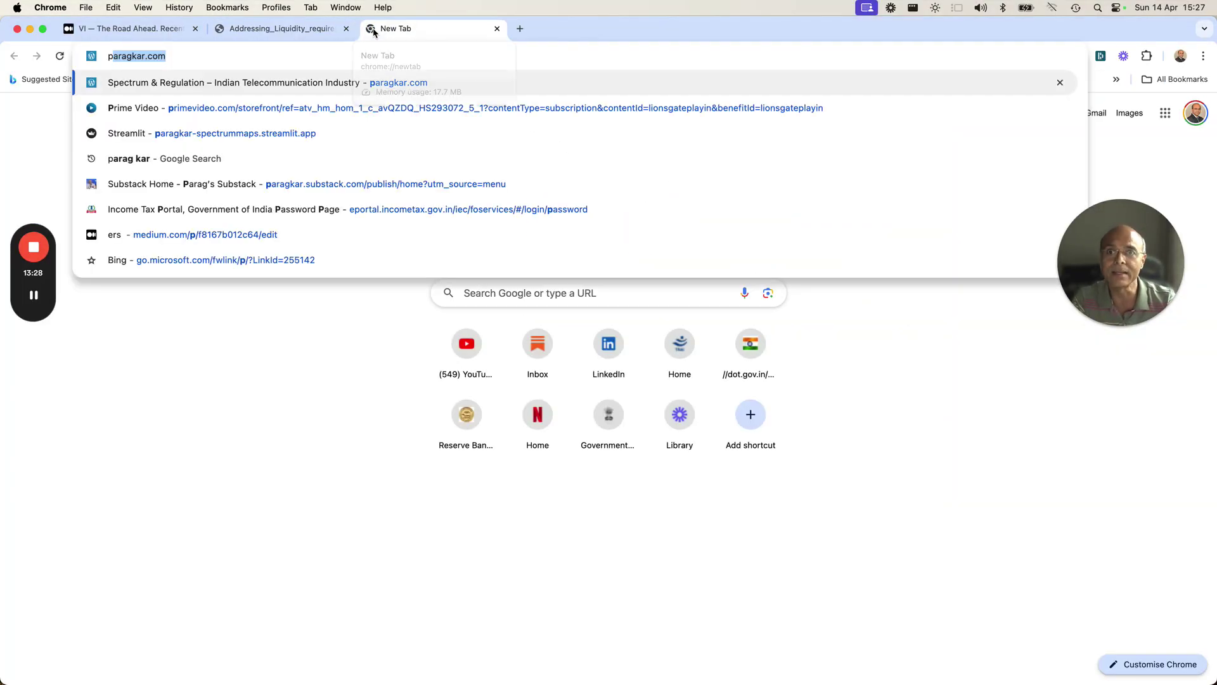
{"action": "key", "text": "BackSpace"}
{"action": "key", "text": "BackSpace"}
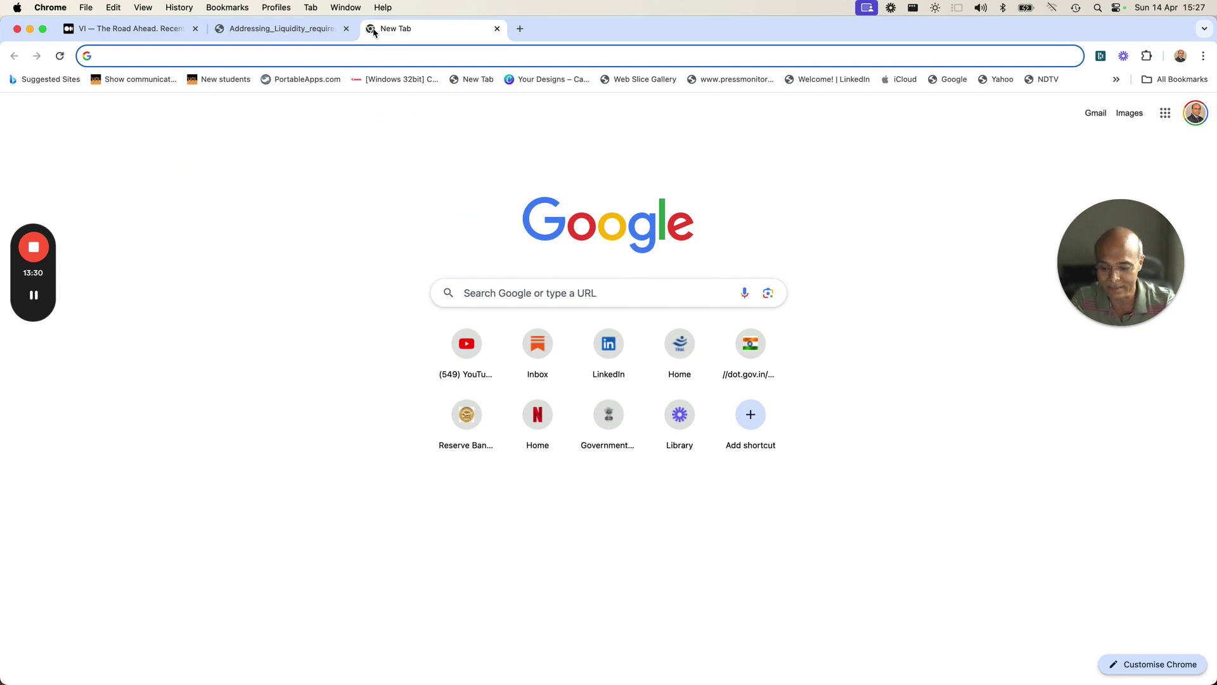
{"action": "type", "text": "ste"}
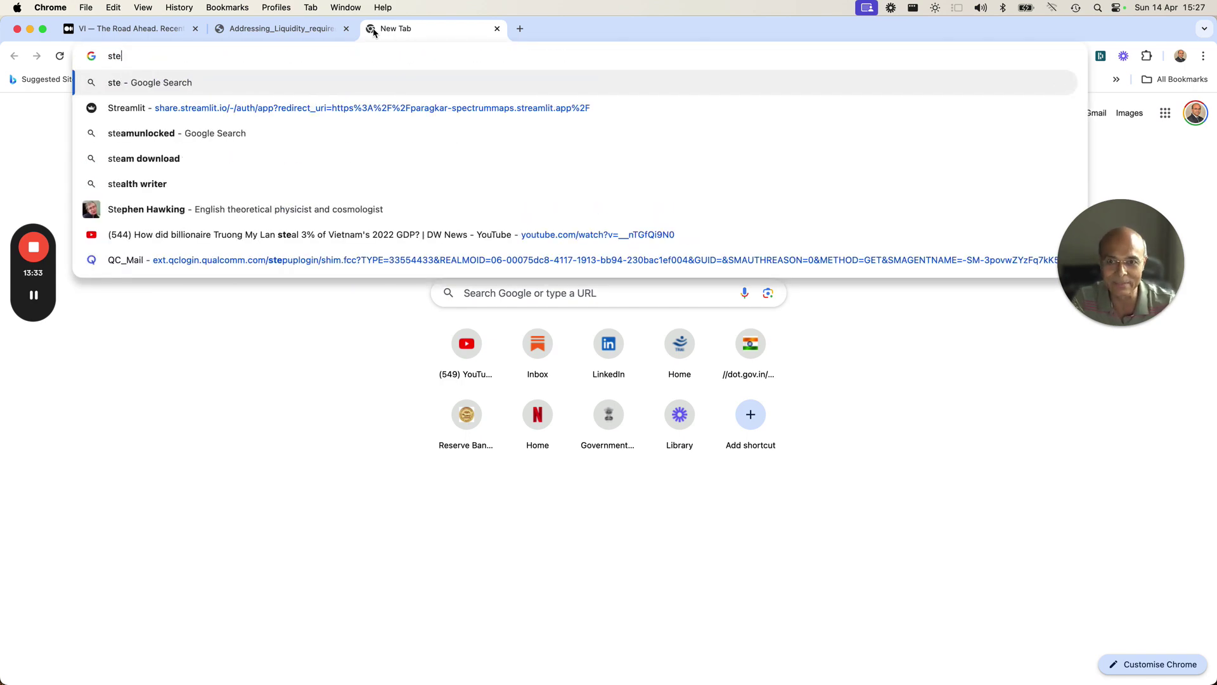
{"action": "key", "text": "BackSpace"}
{"action": "left_click", "coordinate": [280, 108]}
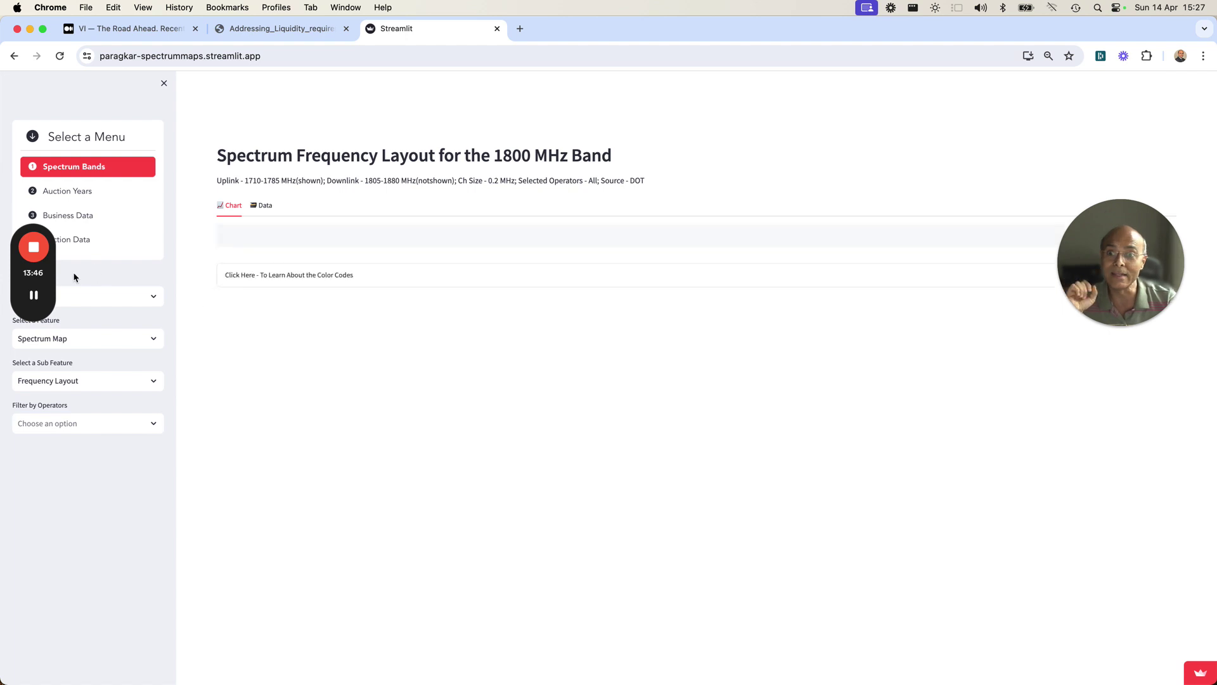
Set the spectrum map's band to 900 and examine the operators' frequency layout
{"action": "mouse_move", "coordinate": [14, 281]}
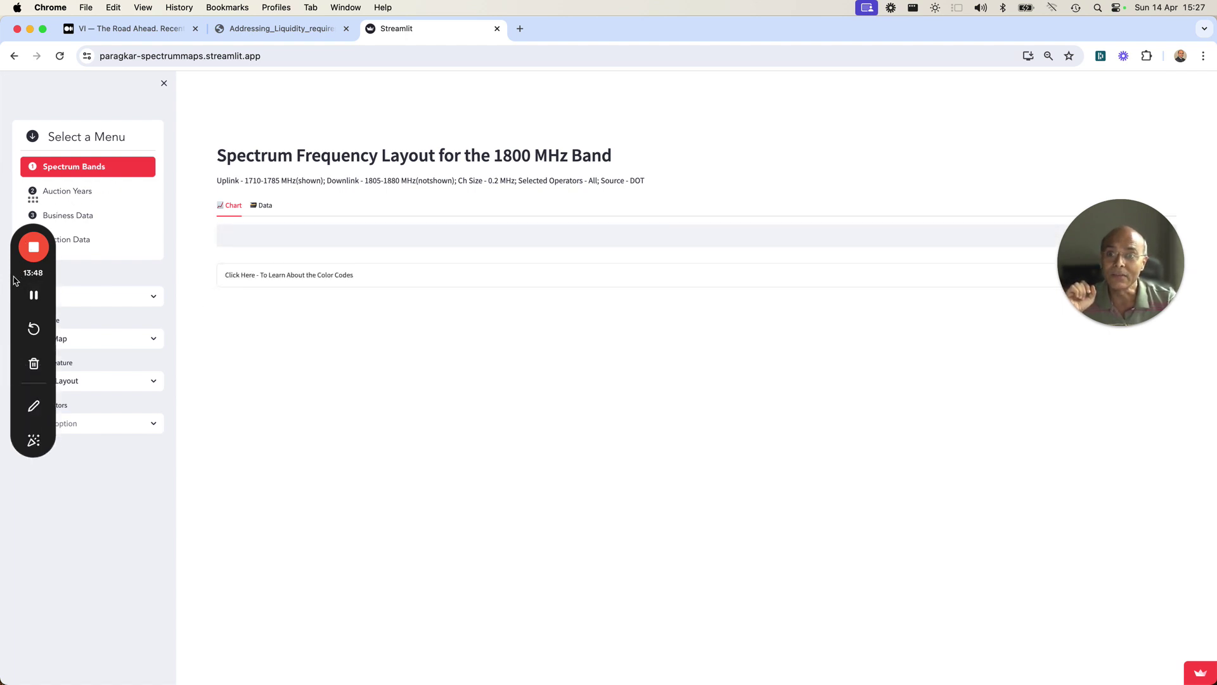
{"action": "left_click_drag", "start_coordinate": [14, 276], "coordinate": [1133, 487]}
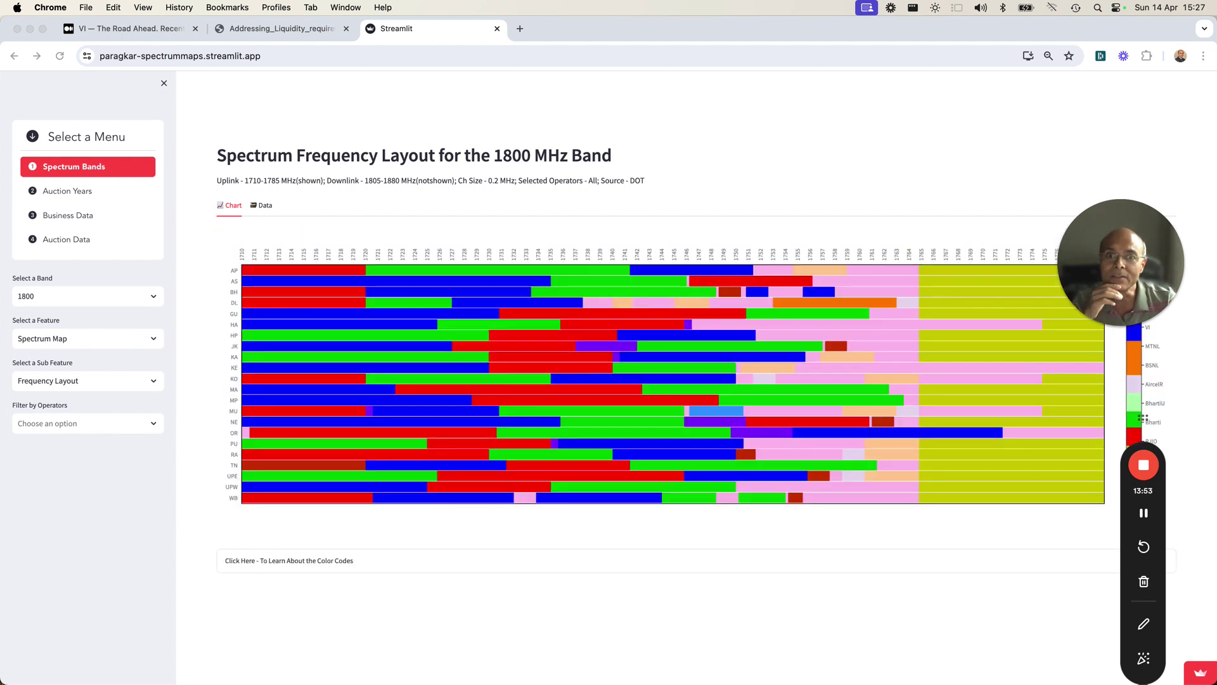
{"action": "left_click", "coordinate": [115, 298]}
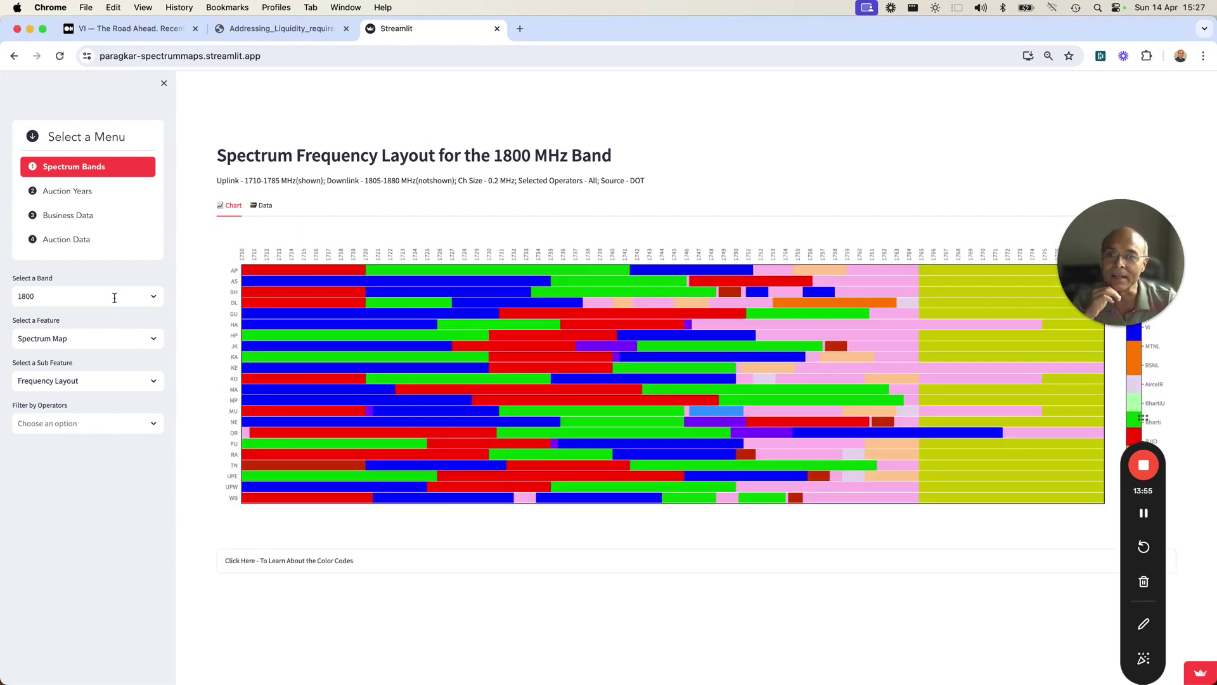
{"action": "left_click", "coordinate": [115, 297]}
{"action": "left_click", "coordinate": [36, 362]}
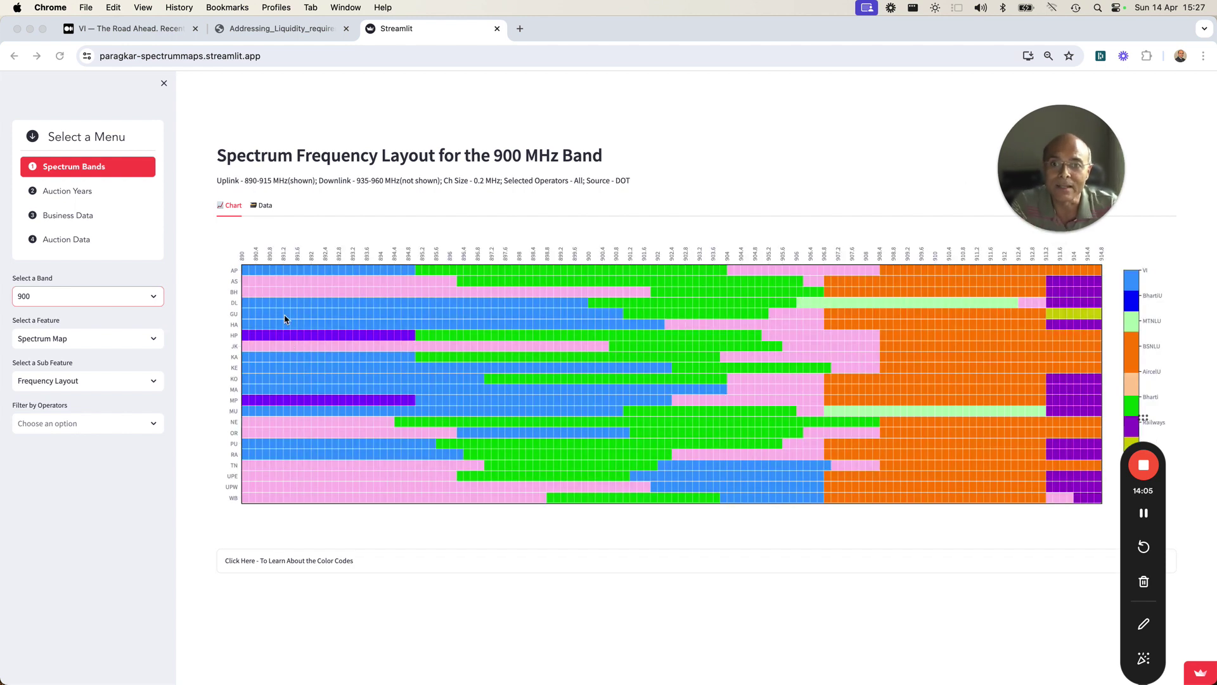
{"action": "mouse_move", "coordinate": [353, 328]}
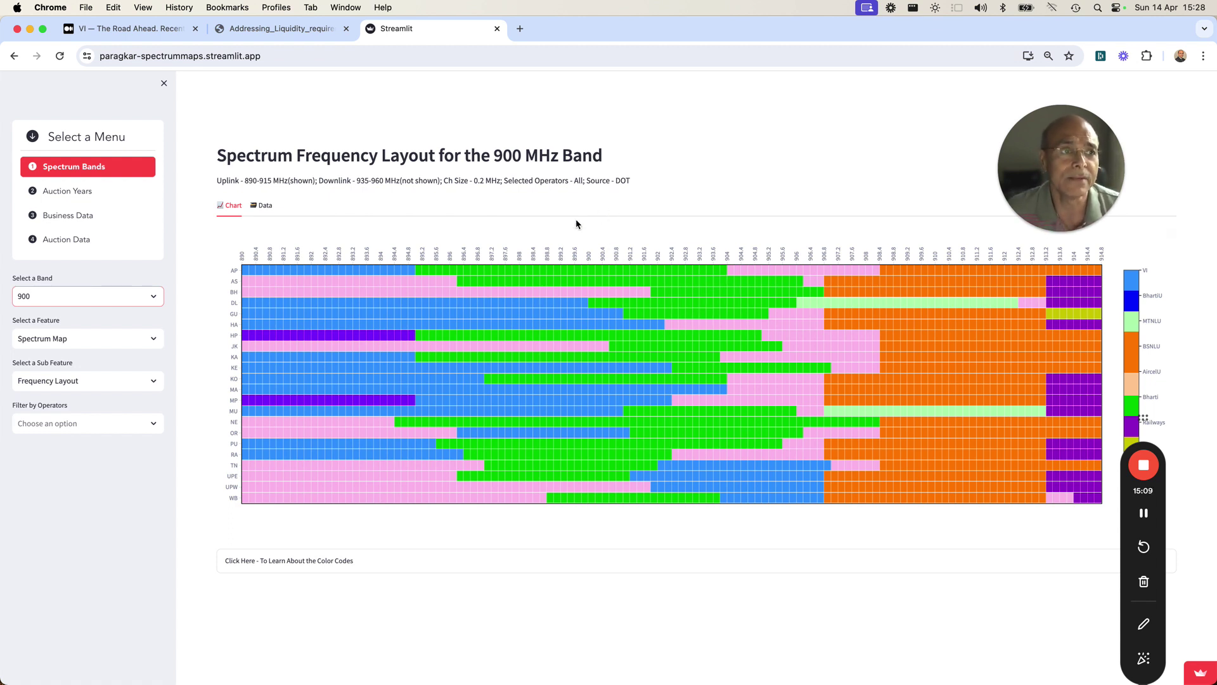
Switch back to the 2024_04_14_VI_Workings workbook and open the VI_Cash_Flow_DCF sheet
{"action": "key", "text": "ctrl+Up"}
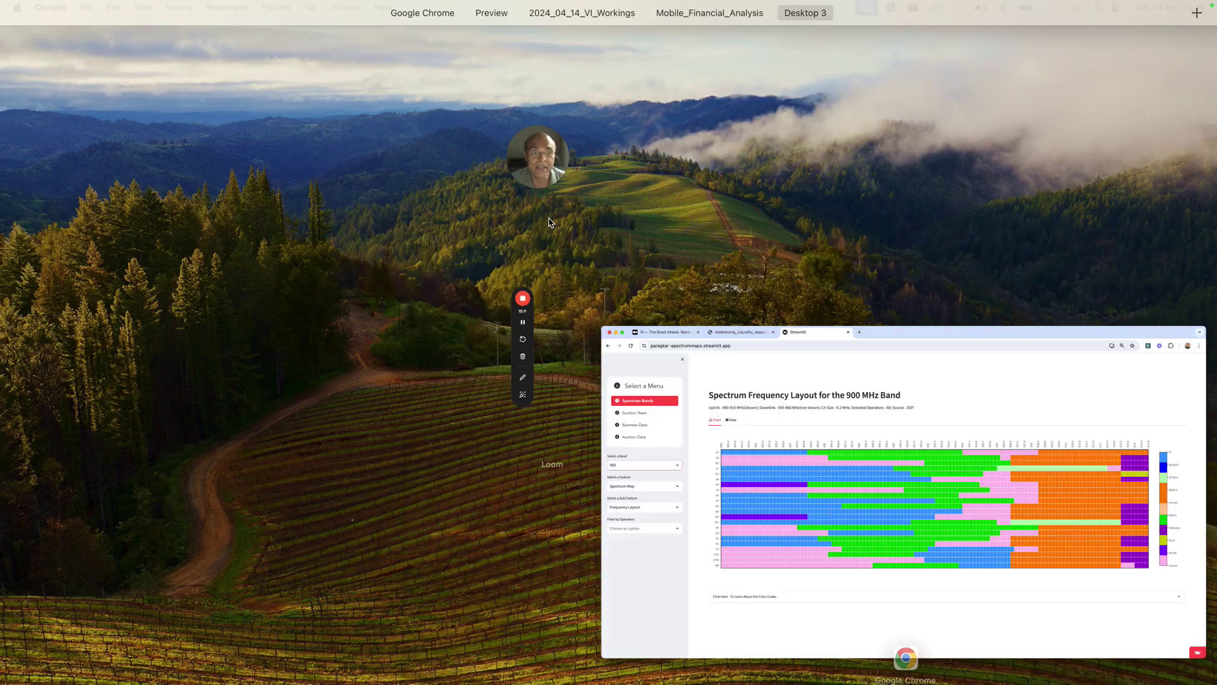
{"action": "mouse_move", "coordinate": [785, 5]}
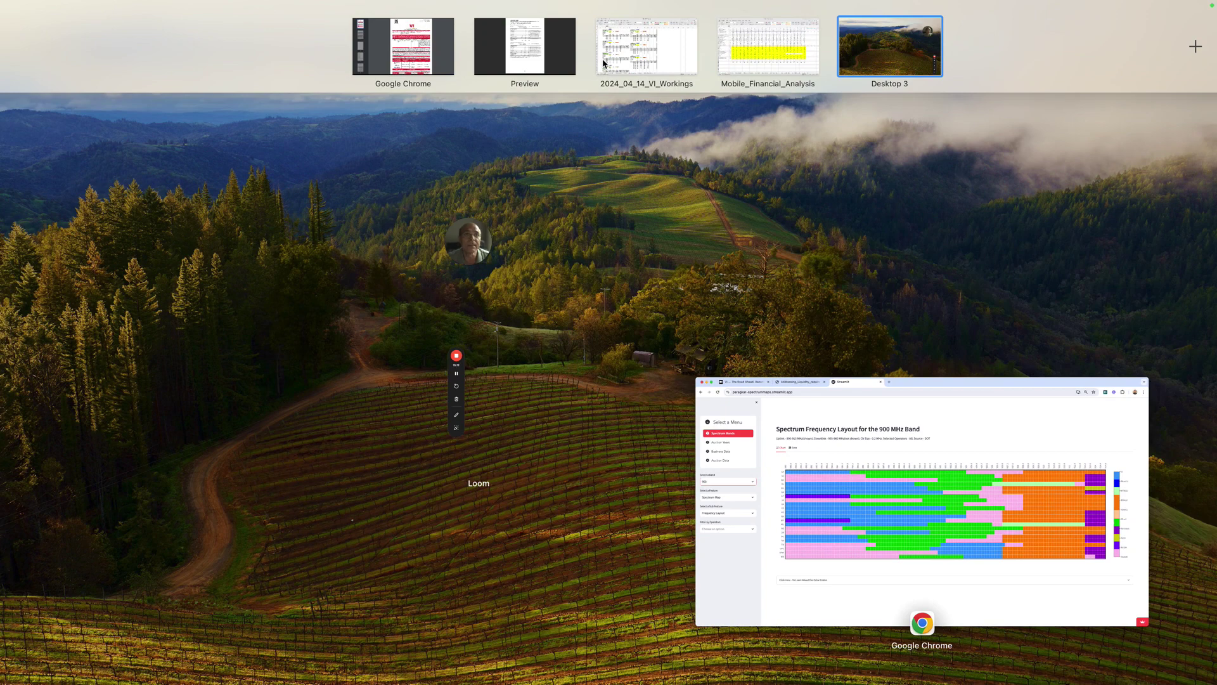
{"action": "left_click", "coordinate": [635, 58]}
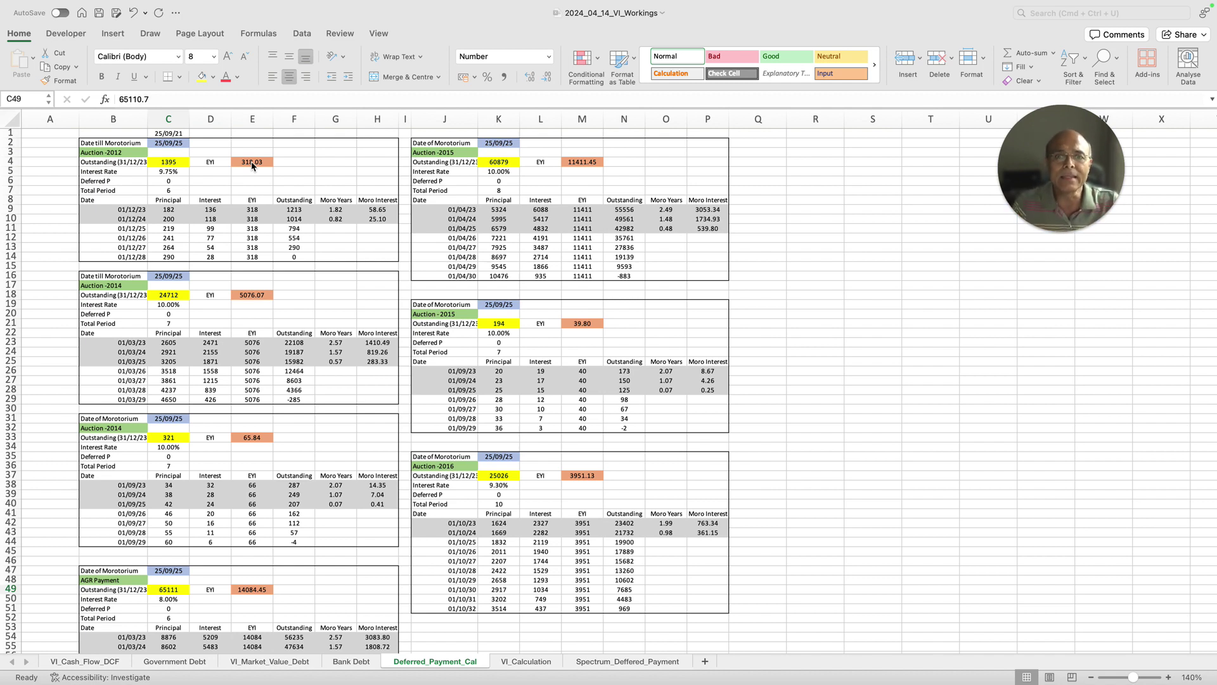
{"action": "left_click", "coordinate": [100, 663]}
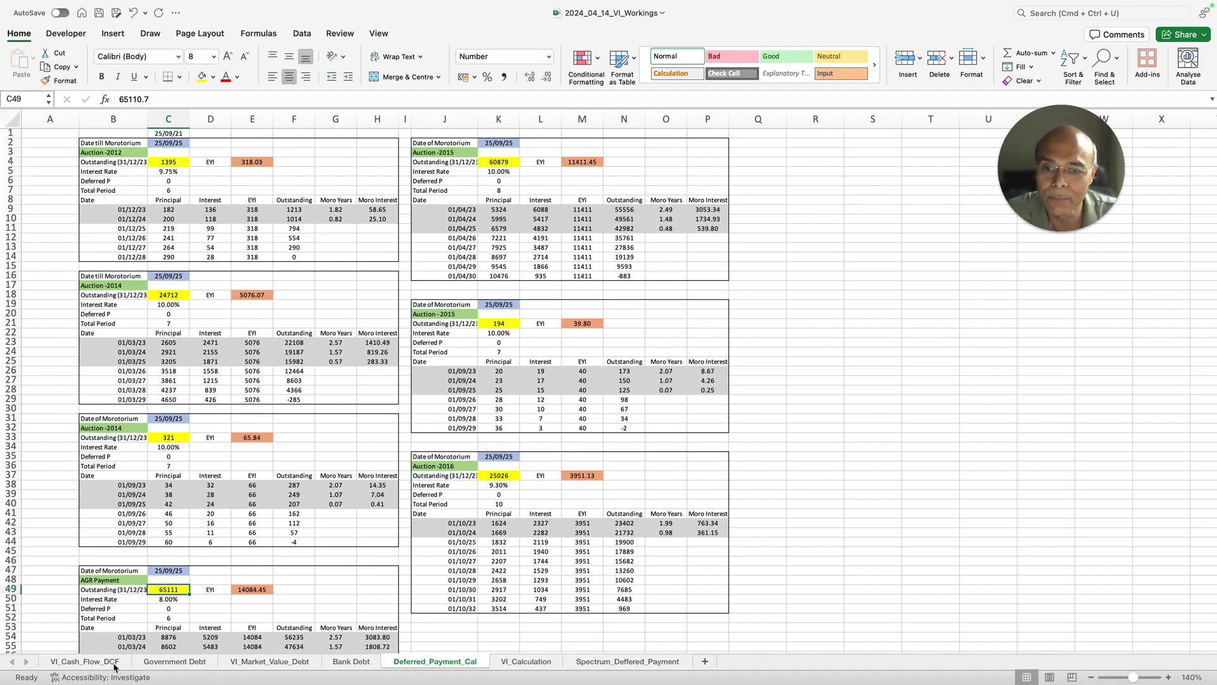
Check the Government Debt sheet briefly and open the VI_Market_Value_Debt sheet at a readable size
{"action": "left_click", "coordinate": [89, 661]}
{"action": "key", "text": "ctrl+Page_Down"}
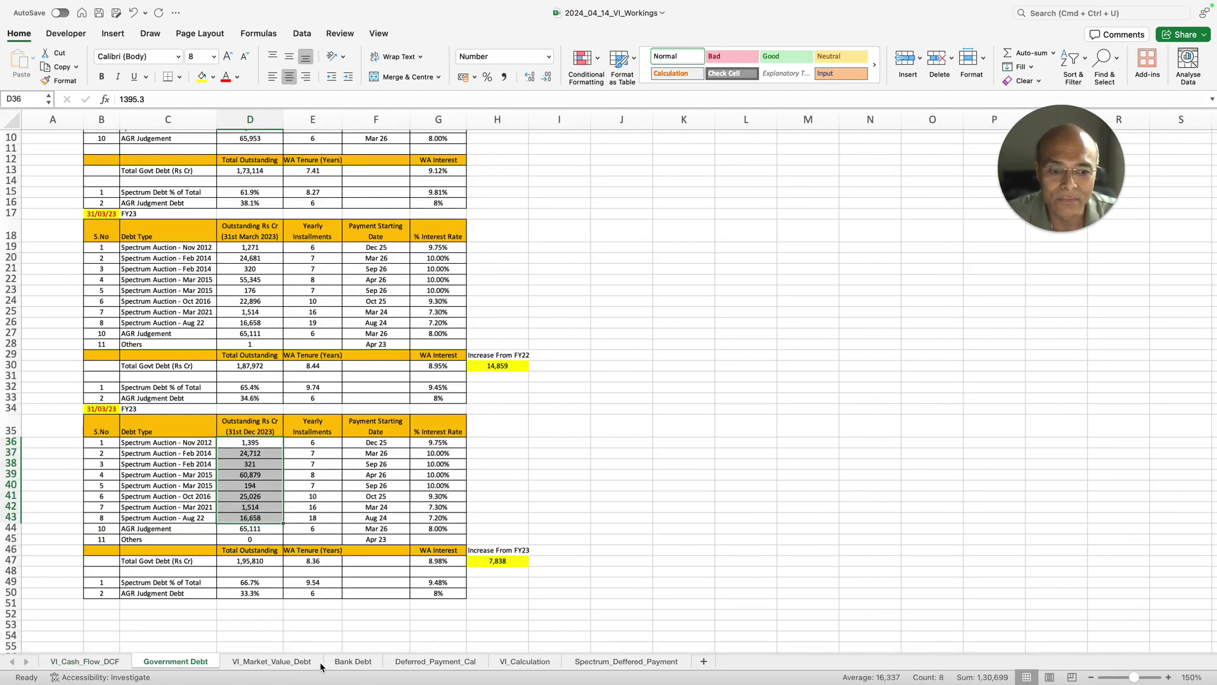
{"action": "left_click", "coordinate": [321, 666]}
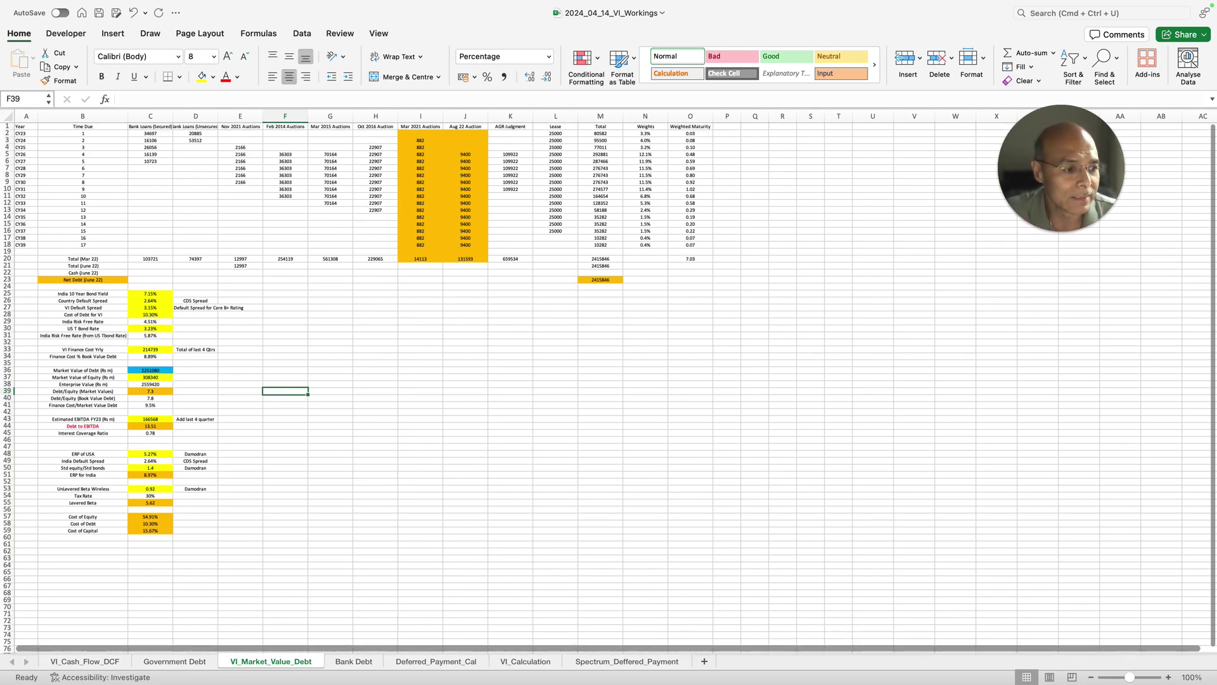
{"action": "left_click", "coordinate": [1168, 676]}
{"action": "left_click", "coordinate": [1169, 677]}
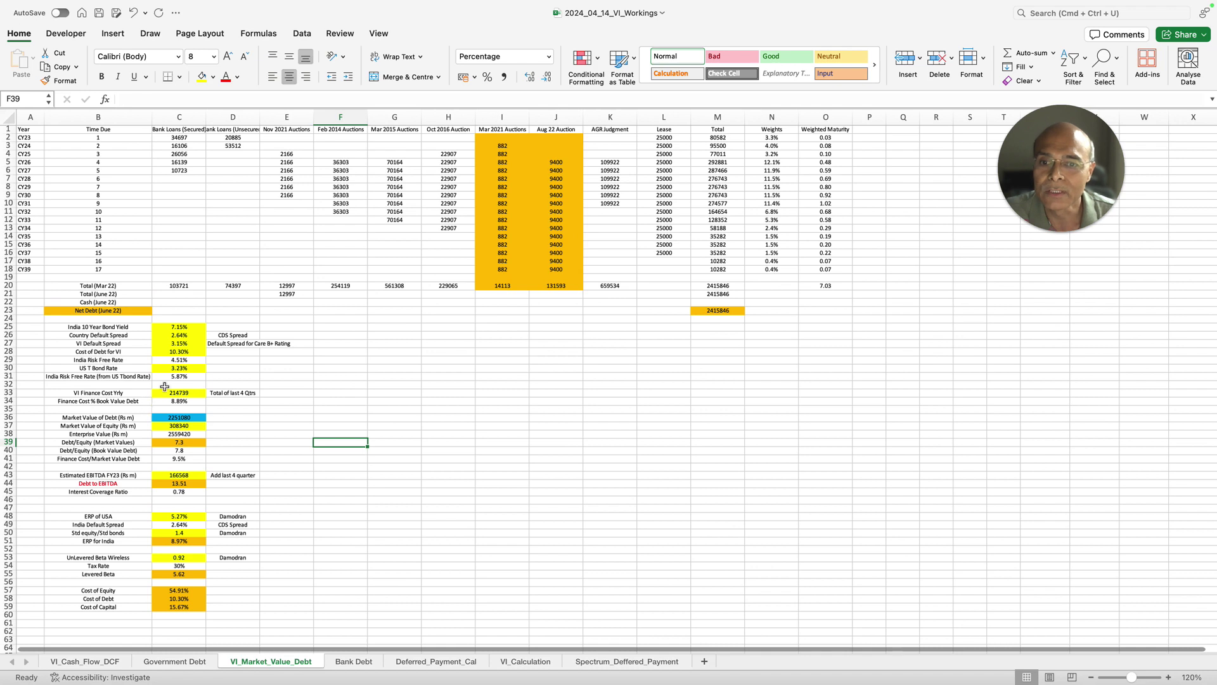
Inspect the formulas for market value of debt in C36, market value of equity in C37 and cost of debt in C28
{"action": "left_click", "coordinate": [180, 419]}
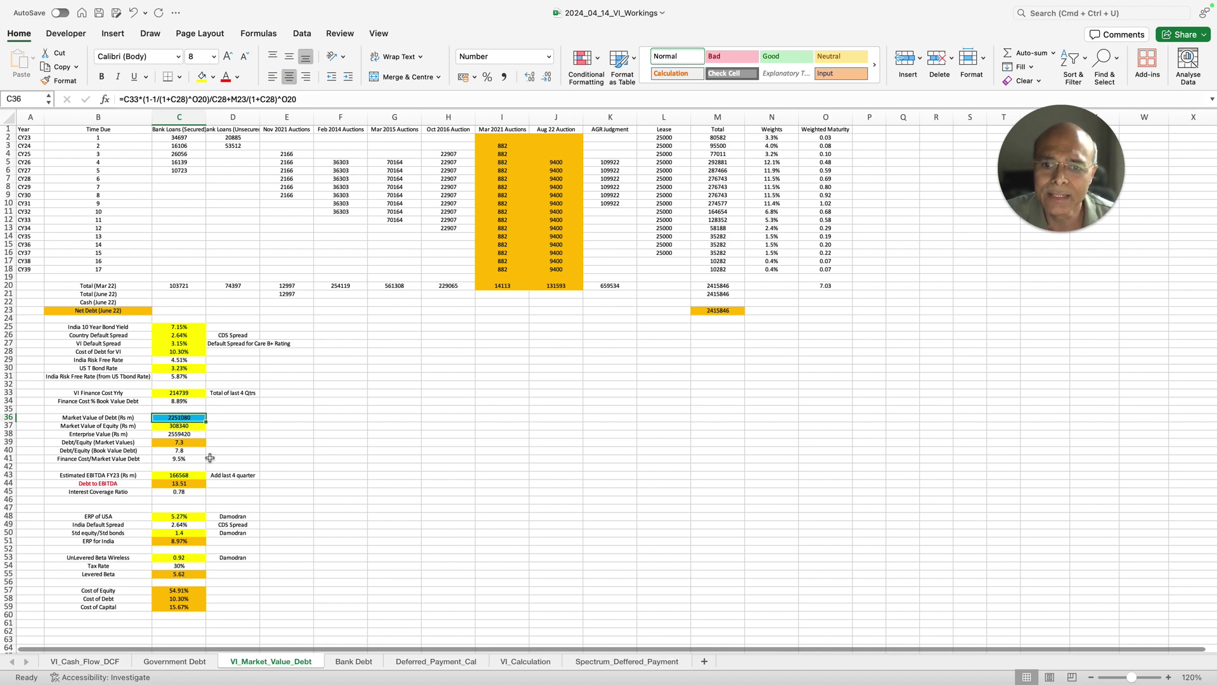
{"action": "left_click", "coordinate": [183, 426]}
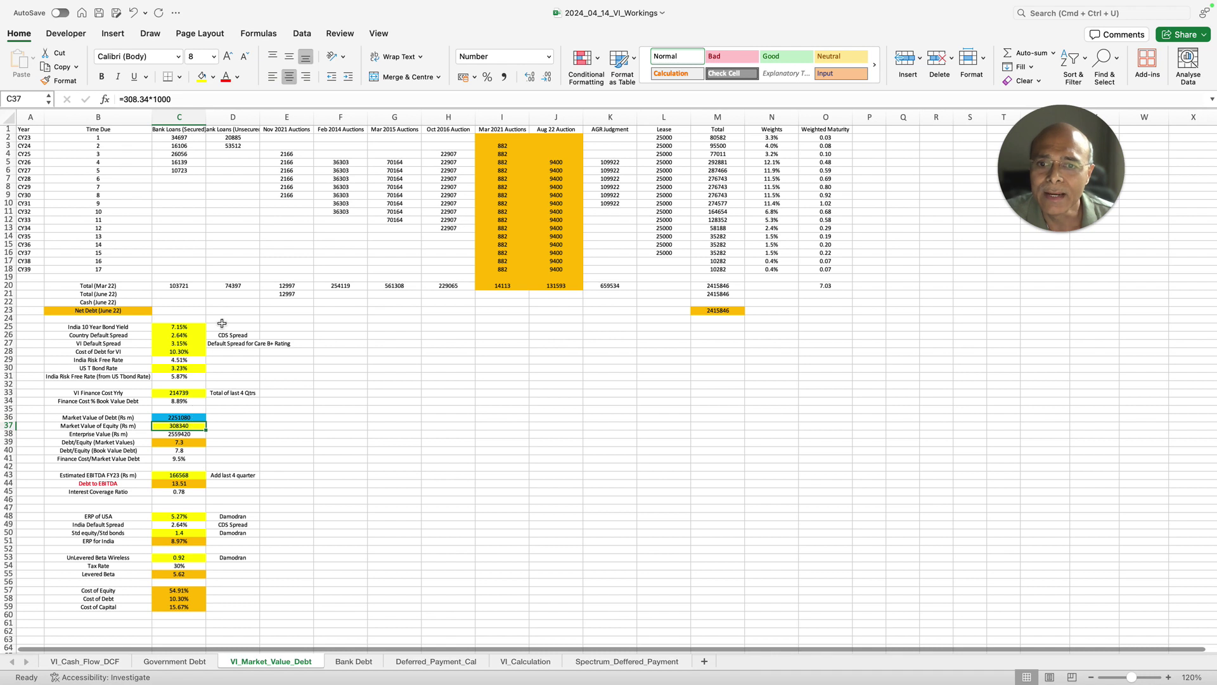
{"action": "left_click", "coordinate": [189, 351]}
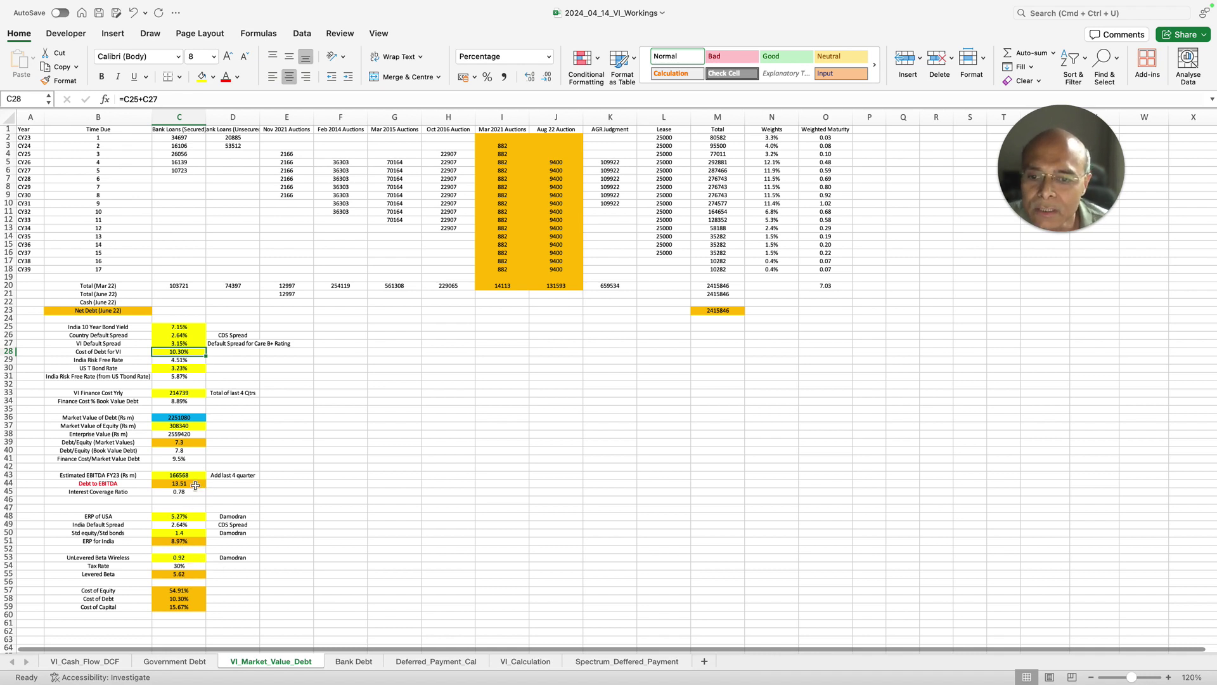
Open the cost of equity formula in C57 and examine the risk-free rate, India ERP and levered beta cells it references
{"action": "left_click", "coordinate": [187, 592]}
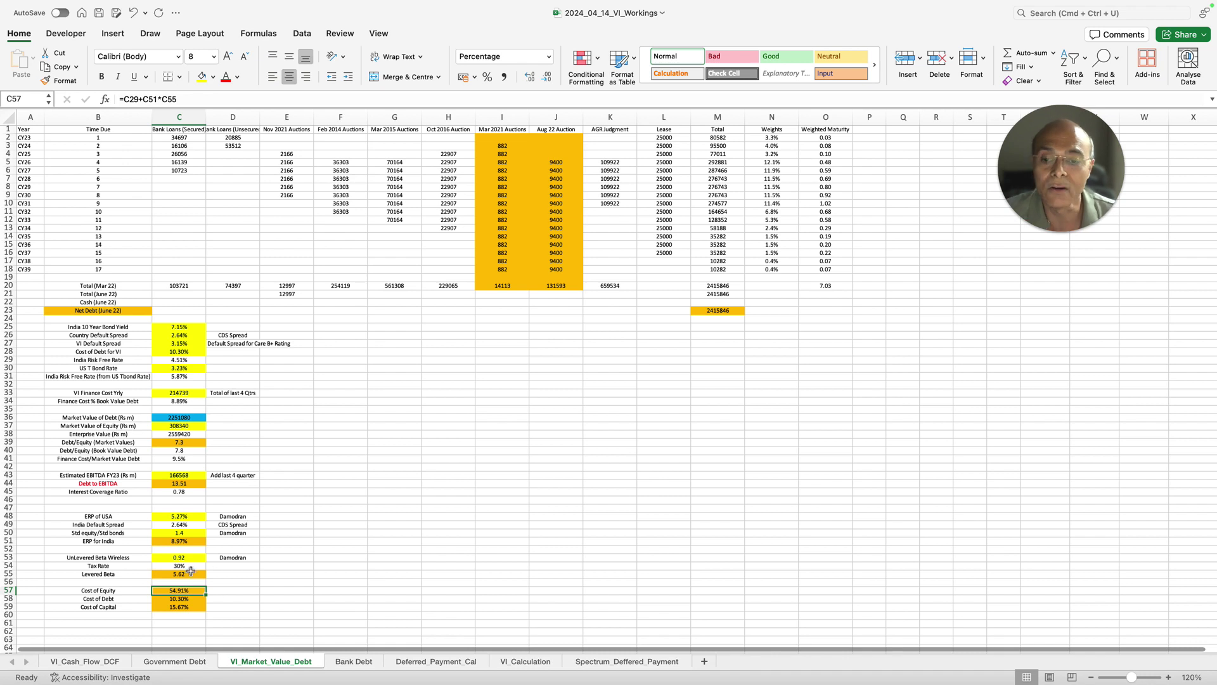
{"action": "left_click", "coordinate": [150, 99]}
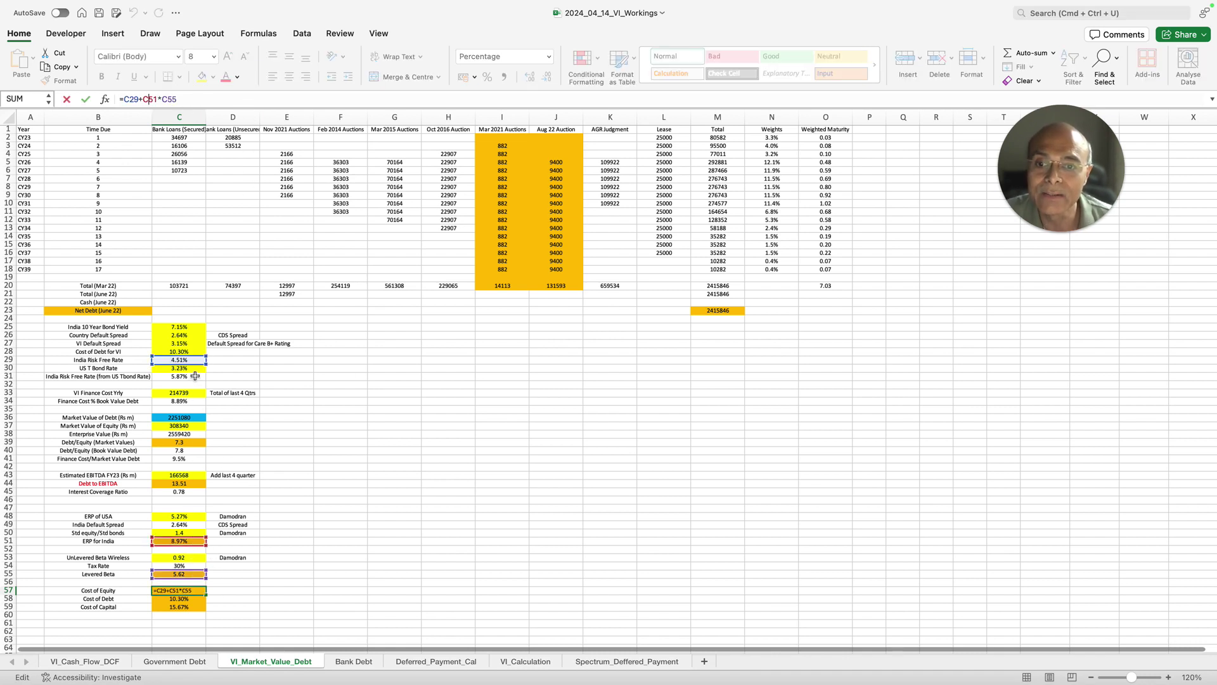
{"action": "scroll", "coordinate": [234, 412], "scroll_direction": "right", "scroll_amount": 1}
{"action": "scroll", "coordinate": [233, 413], "scroll_direction": "left", "scroll_amount": 1}
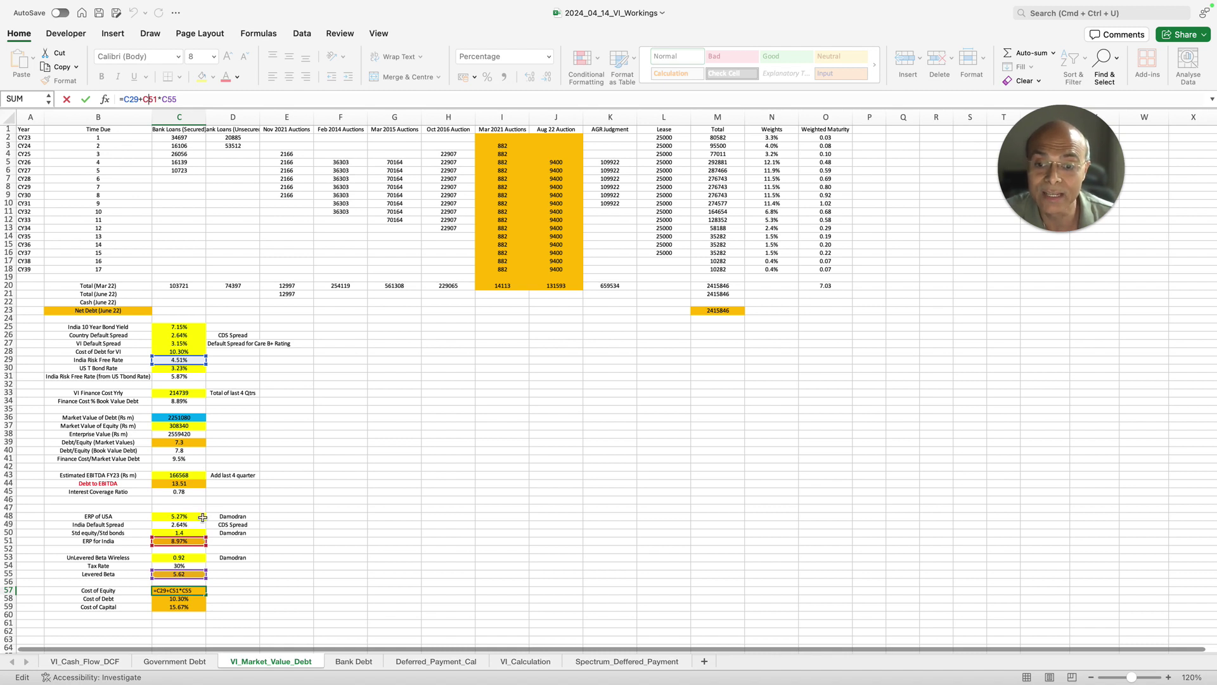
{"action": "scroll", "coordinate": [203, 523], "scroll_direction": "down", "scroll_amount": 1}
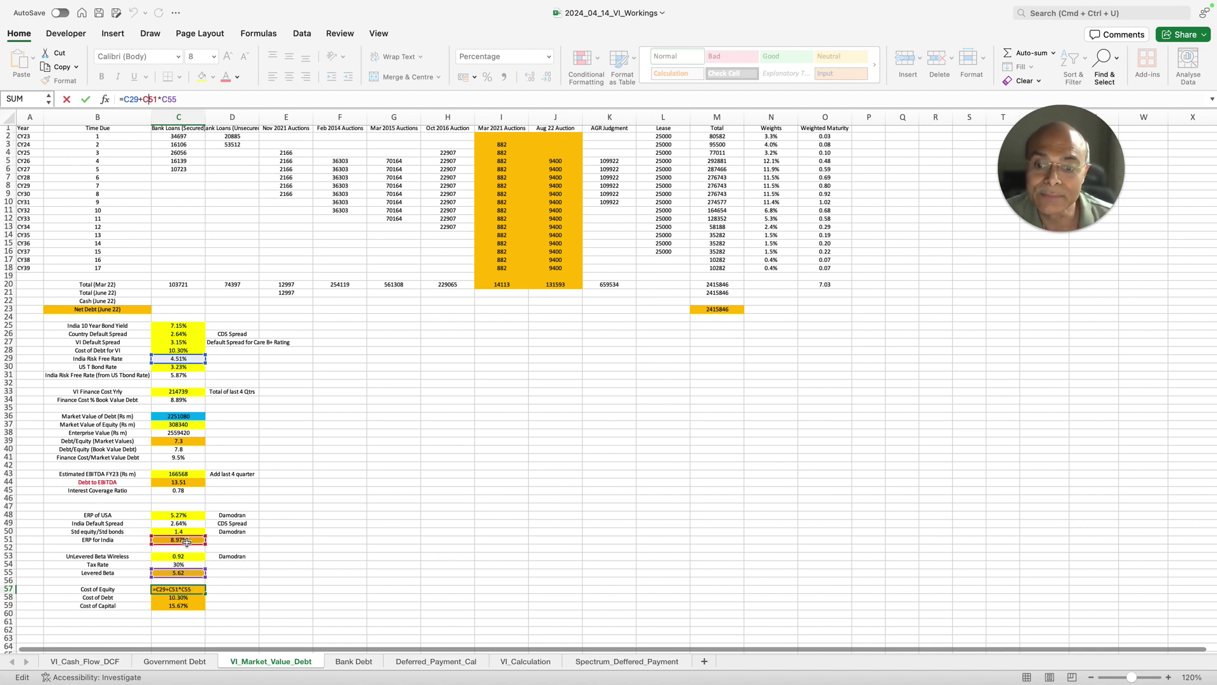
{"action": "scroll", "coordinate": [190, 507], "scroll_direction": "down", "scroll_amount": 1}
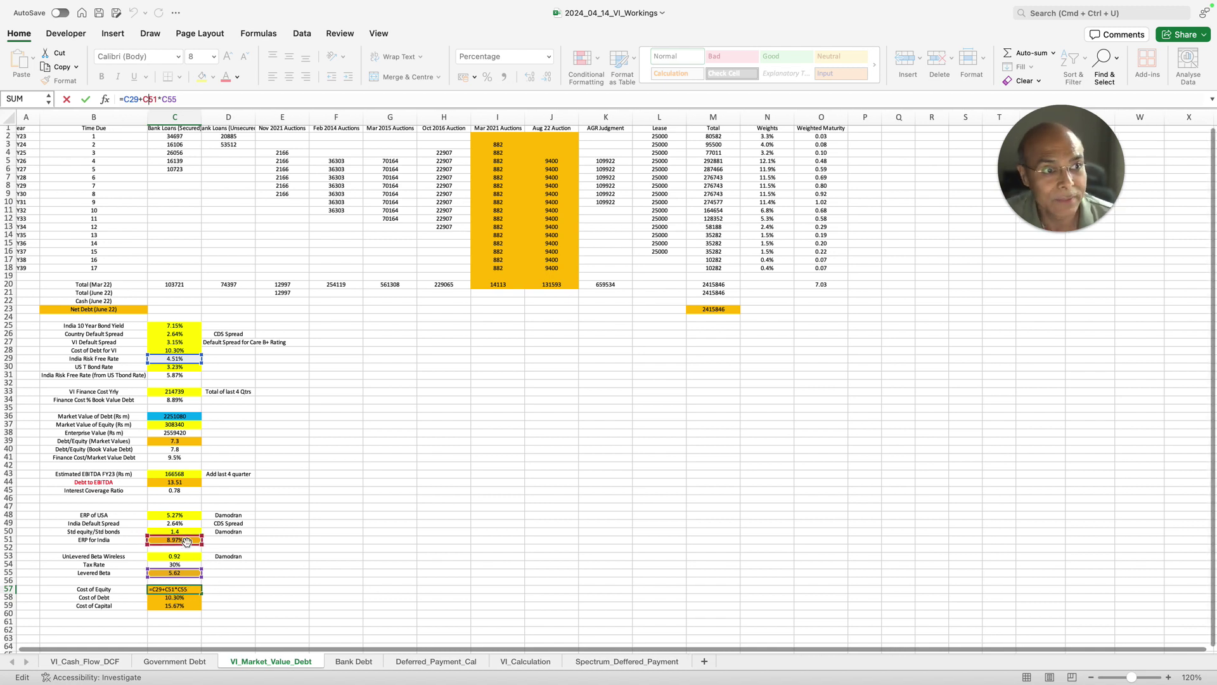
{"action": "scroll", "coordinate": [221, 423], "scroll_direction": "up", "scroll_amount": 1}
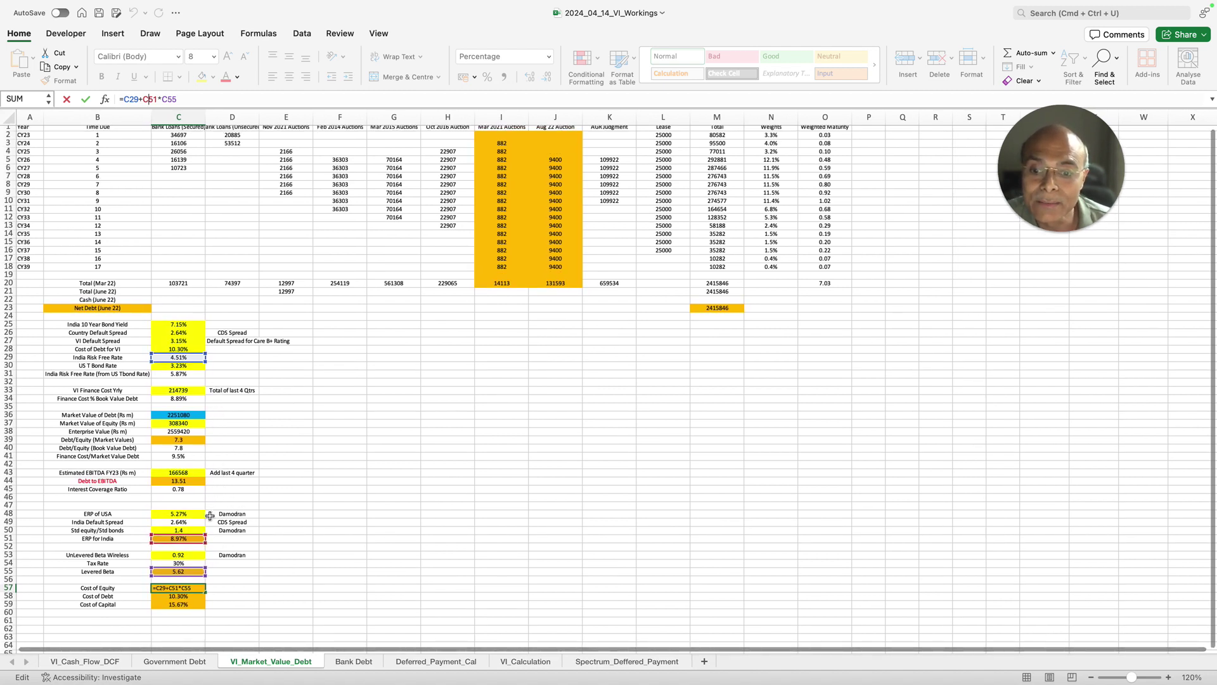
{"action": "scroll", "coordinate": [188, 574], "scroll_direction": "up", "scroll_amount": 1}
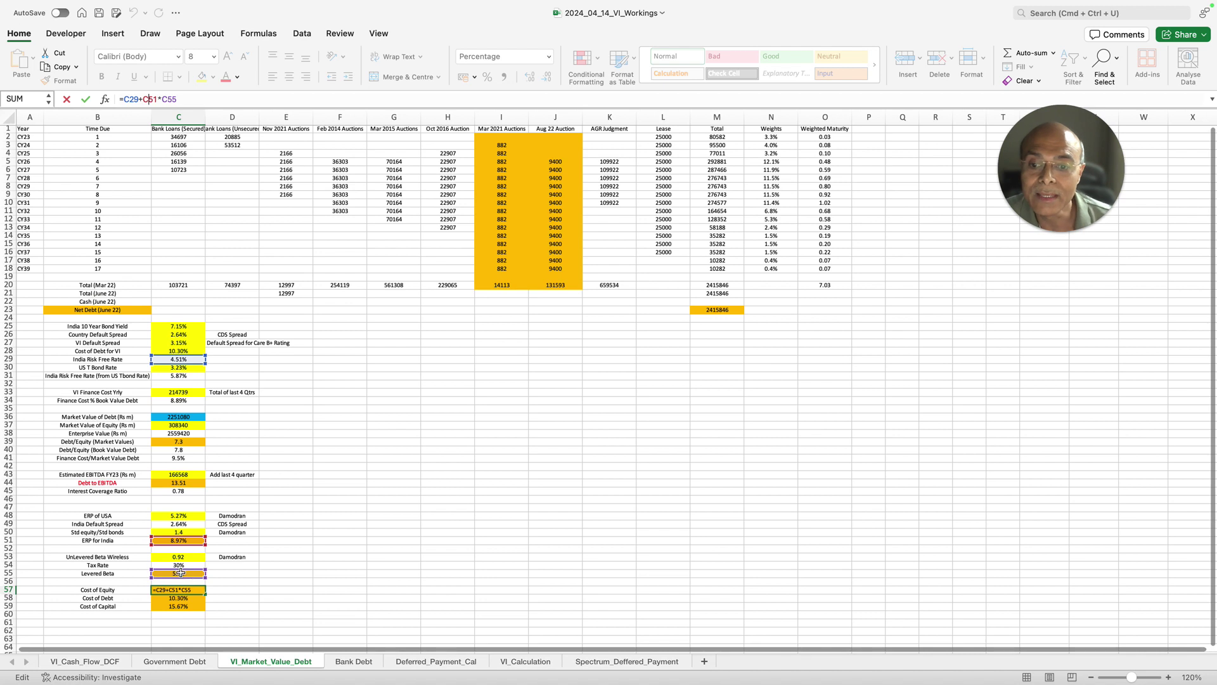
{"action": "scroll", "coordinate": [181, 572], "scroll_direction": "up", "scroll_amount": 1}
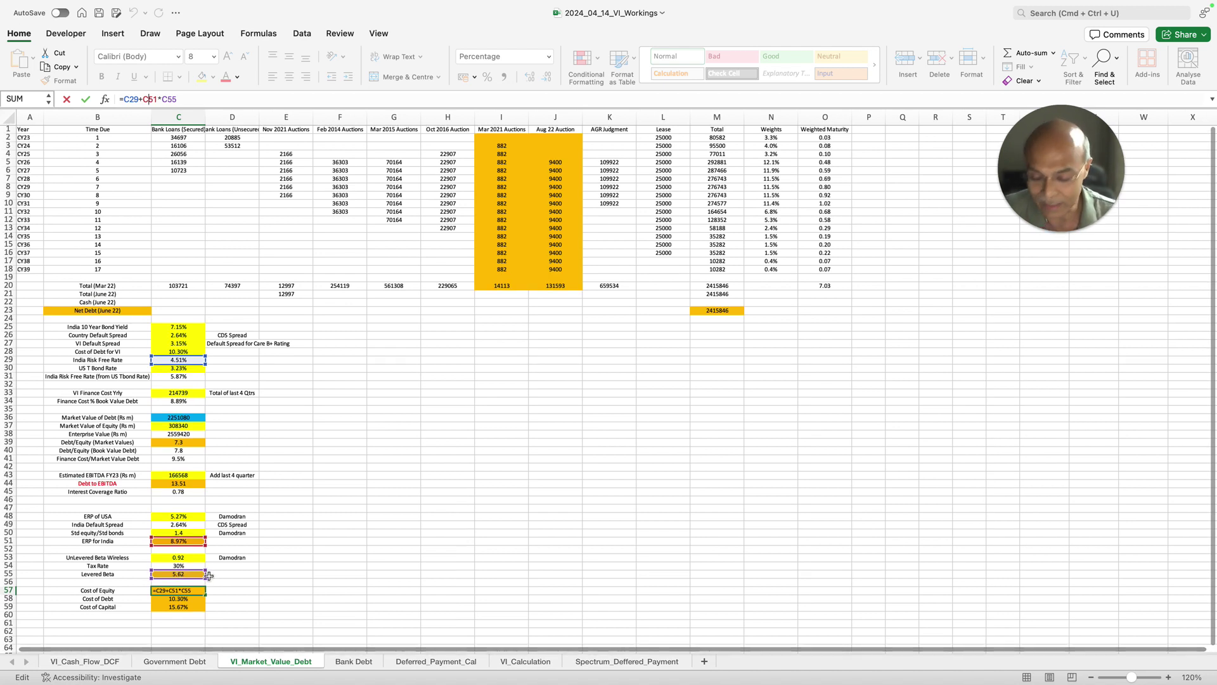
{"action": "scroll", "coordinate": [185, 578], "scroll_direction": "right", "scroll_amount": 1}
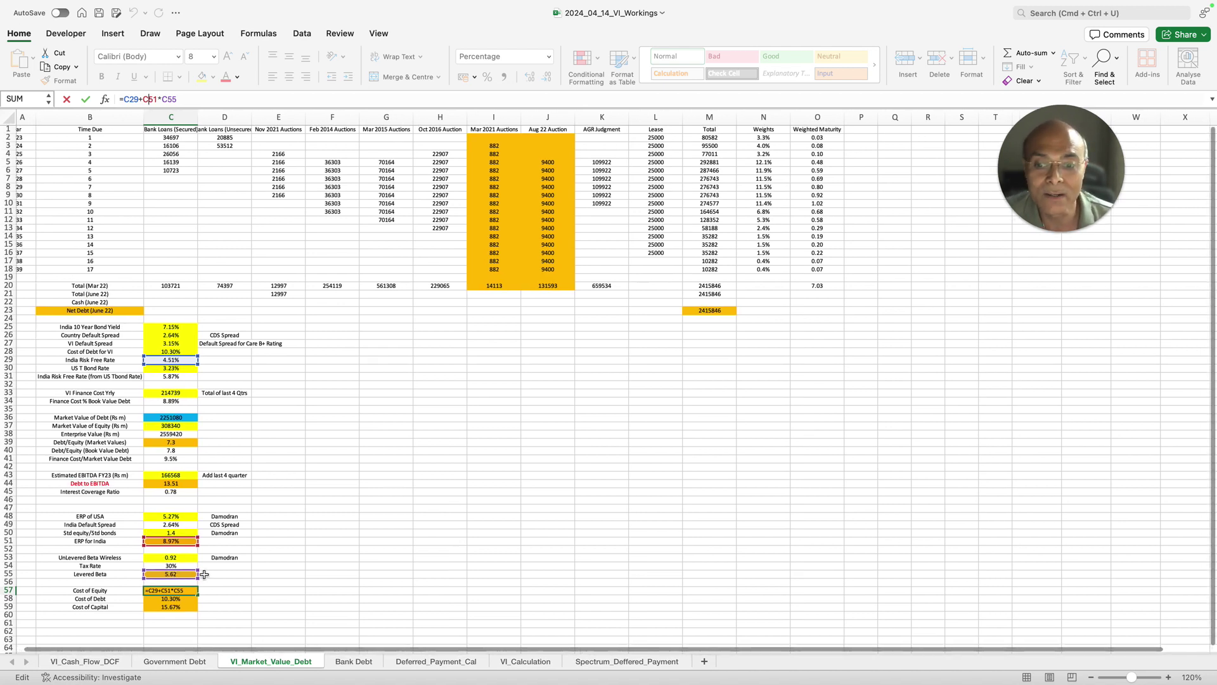
{"action": "scroll", "coordinate": [200, 574], "scroll_direction": "left", "scroll_amount": 1}
Examine the levered beta formula in C55 and trace the unlevered beta, tax rate and debt/equity cells it references
{"action": "left_click", "coordinate": [188, 574]}
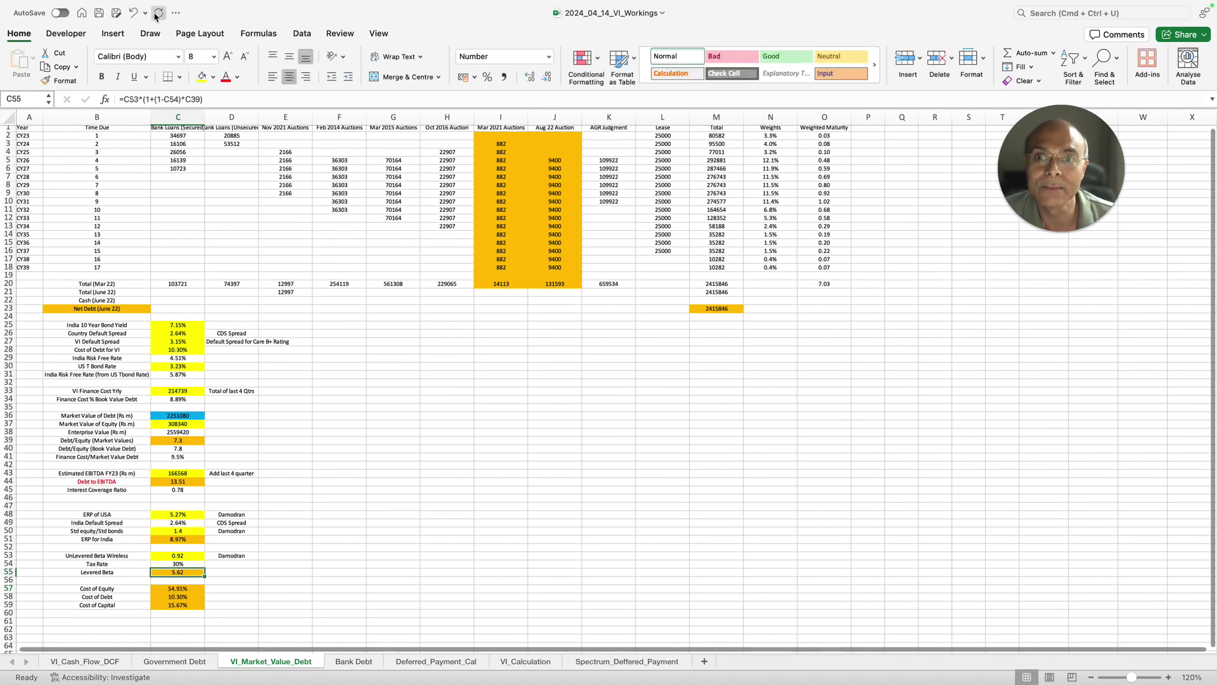
{"action": "left_click", "coordinate": [164, 96]}
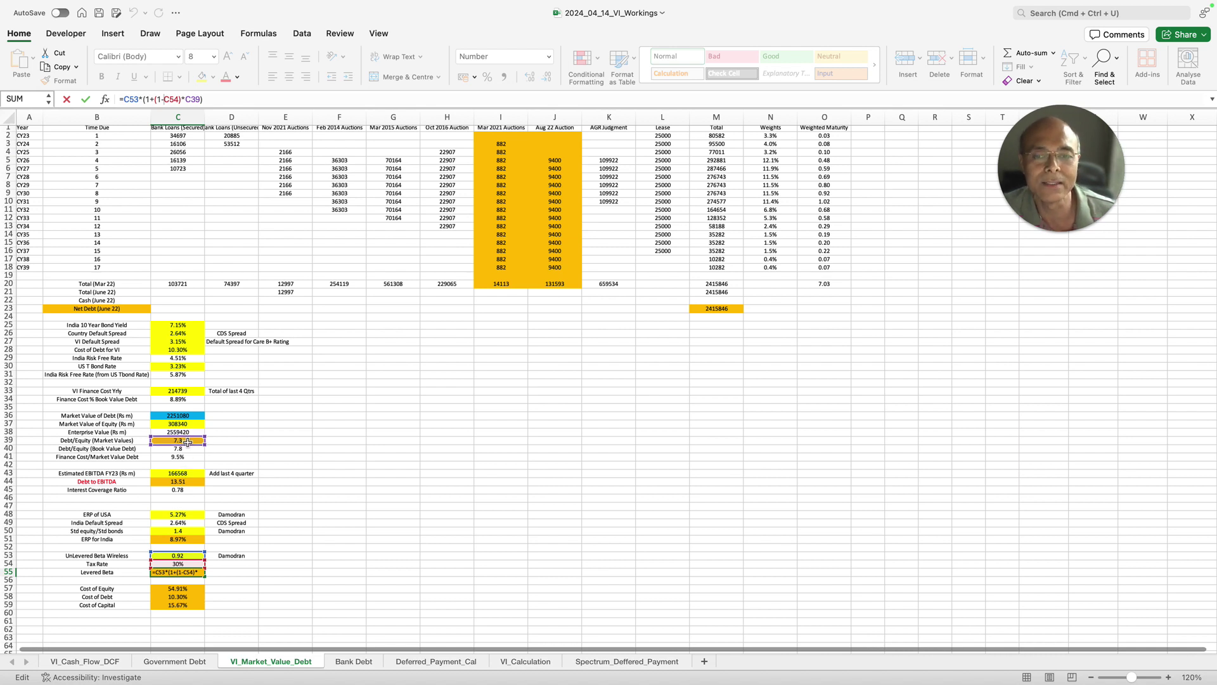
{"action": "key", "text": "Return"}
{"action": "left_click", "coordinate": [194, 572]}
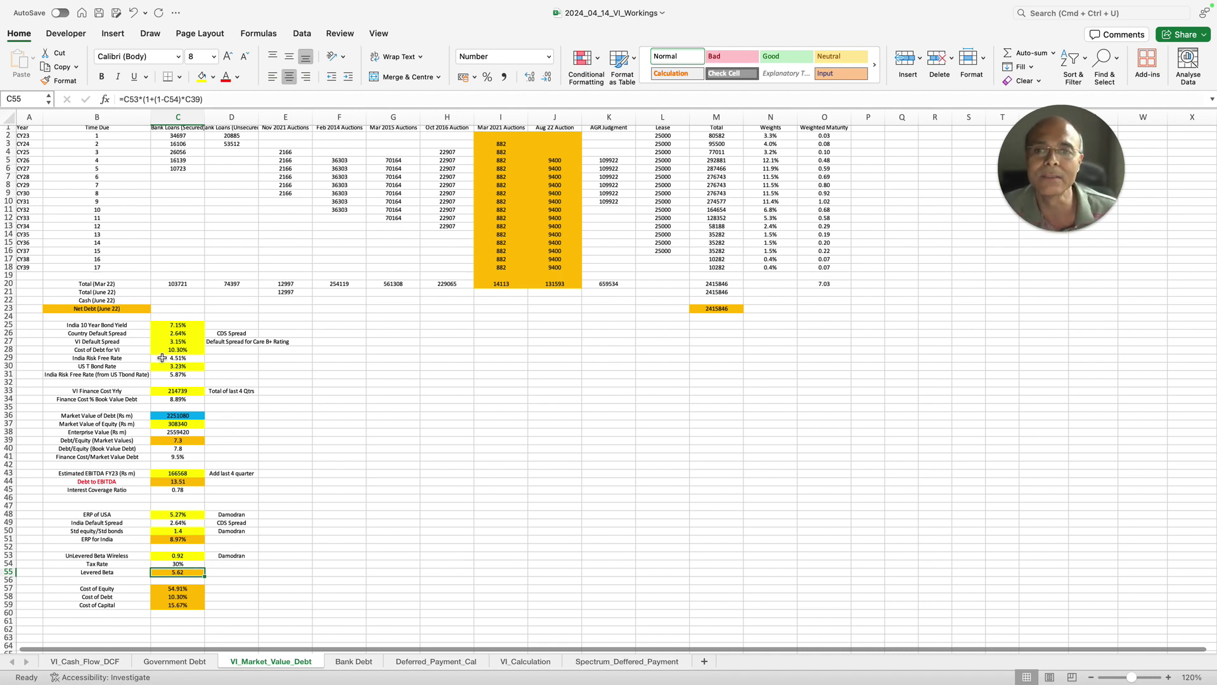
Review the cost of debt in C28, the equity-to-bond volatility ratio in C50 and the cost of equity in C57
{"action": "left_click", "coordinate": [190, 350]}
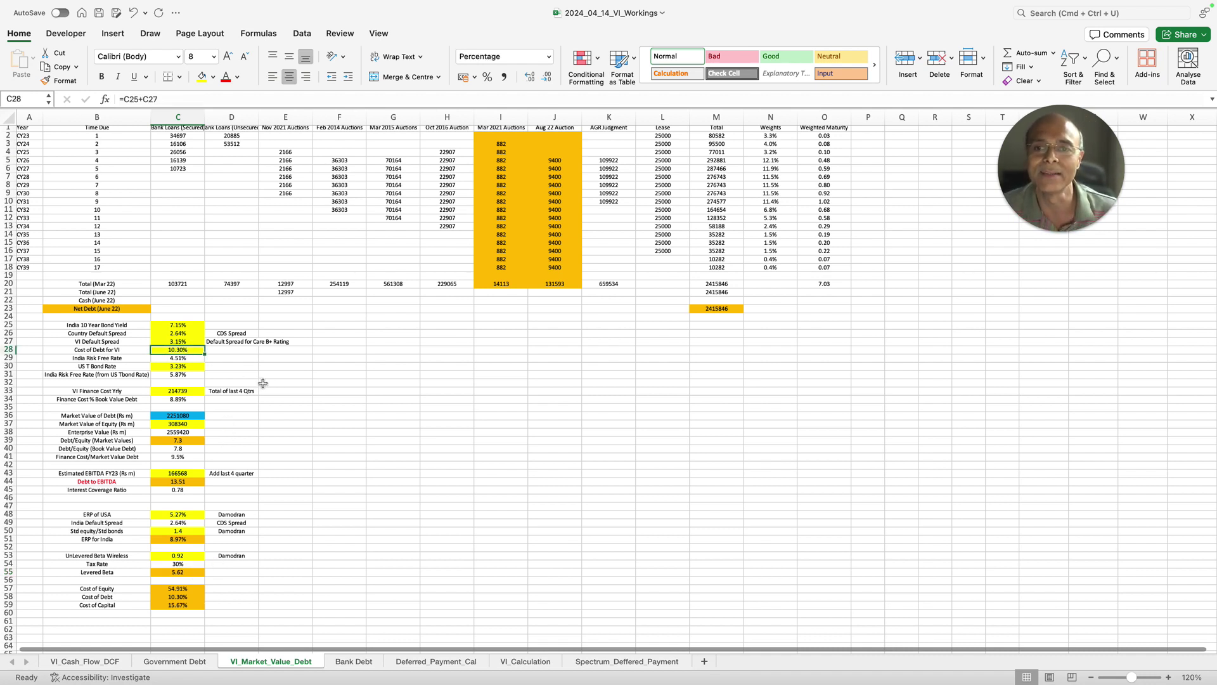
{"action": "left_click", "coordinate": [190, 531]}
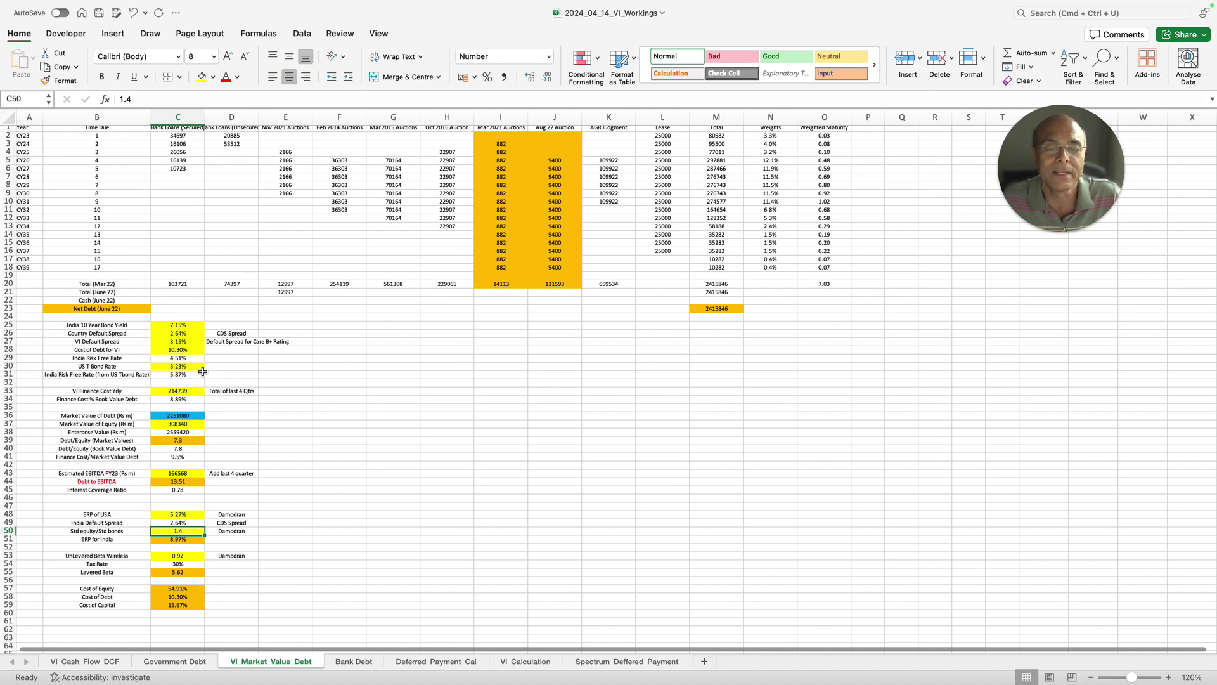
{"action": "left_click", "coordinate": [182, 589]}
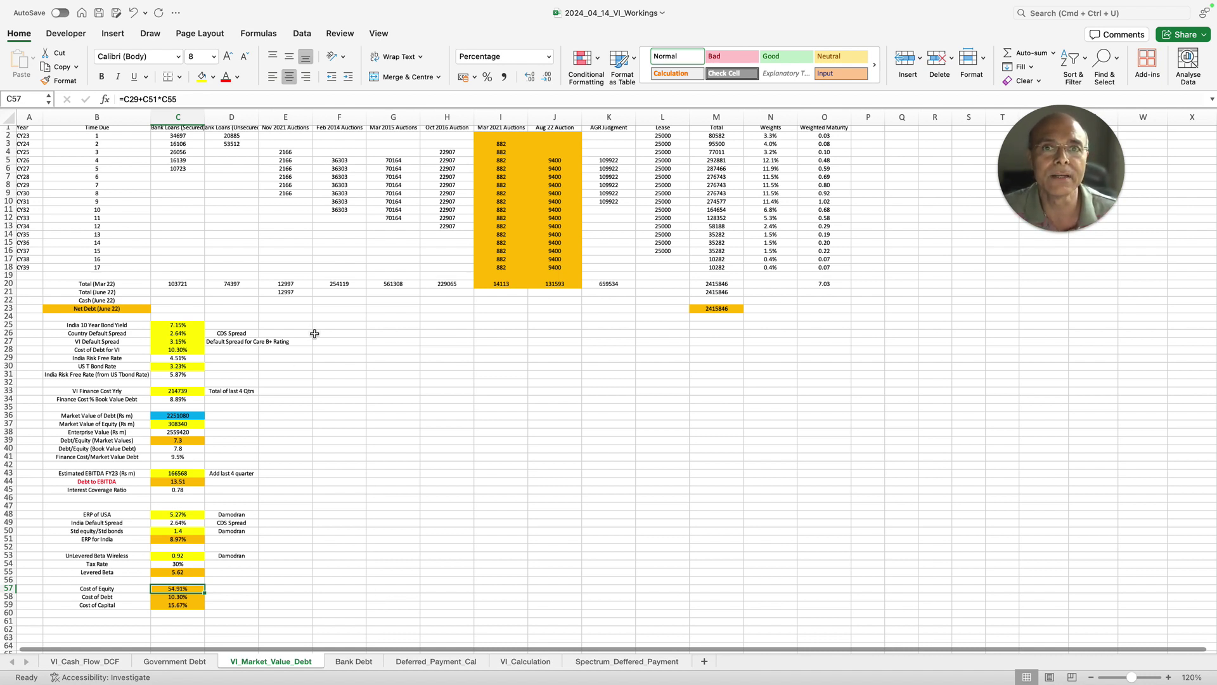
Switch to the Chrome window with the 900 MHz spectrum frequency layout
{"action": "key", "text": "ctrl+Up"}
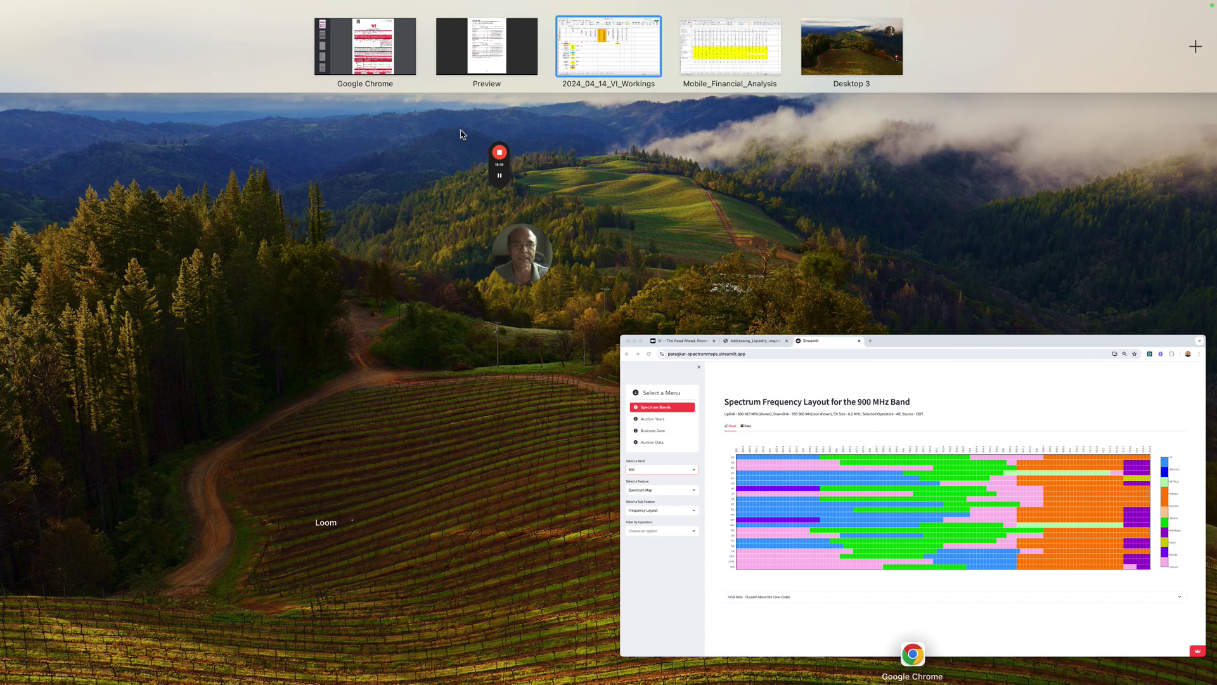
{"action": "left_click", "coordinate": [541, 184]}
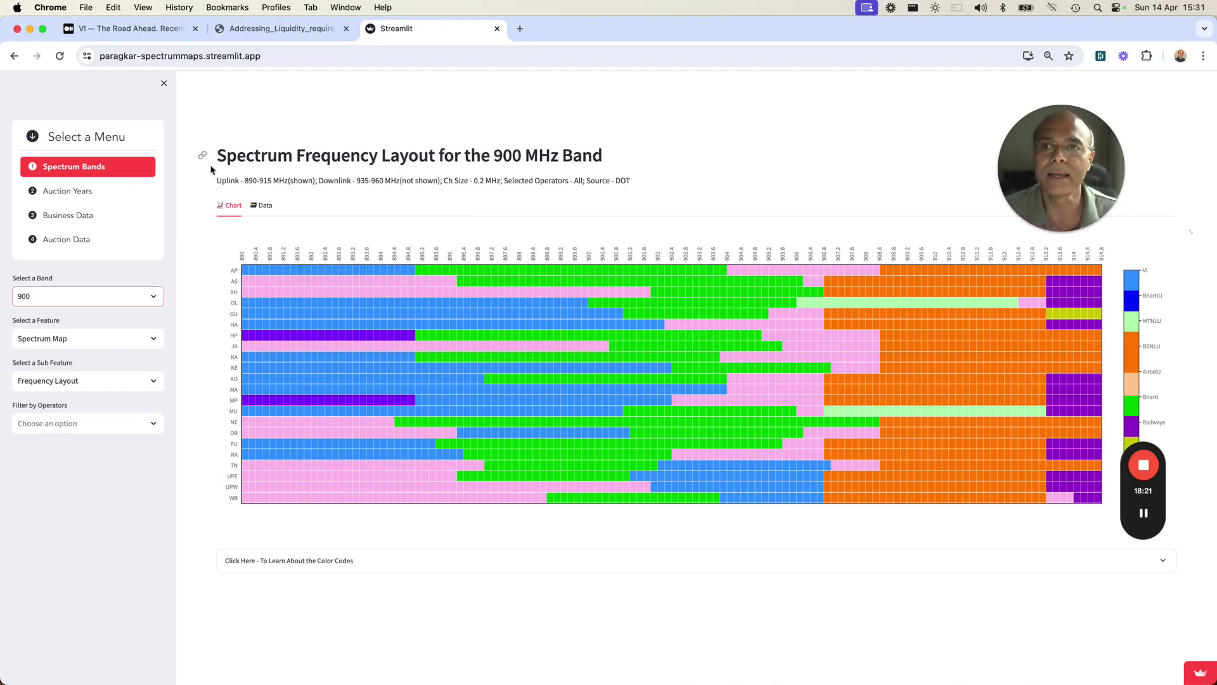
{"action": "mouse_move", "coordinate": [1166, 507]}
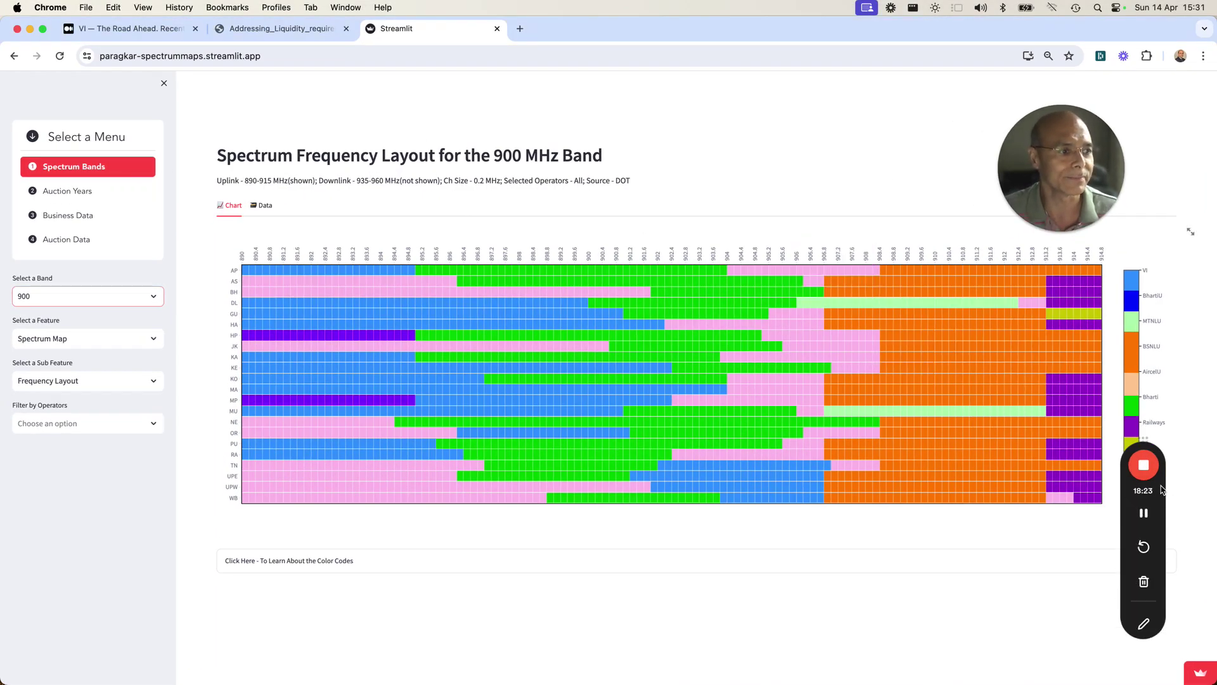